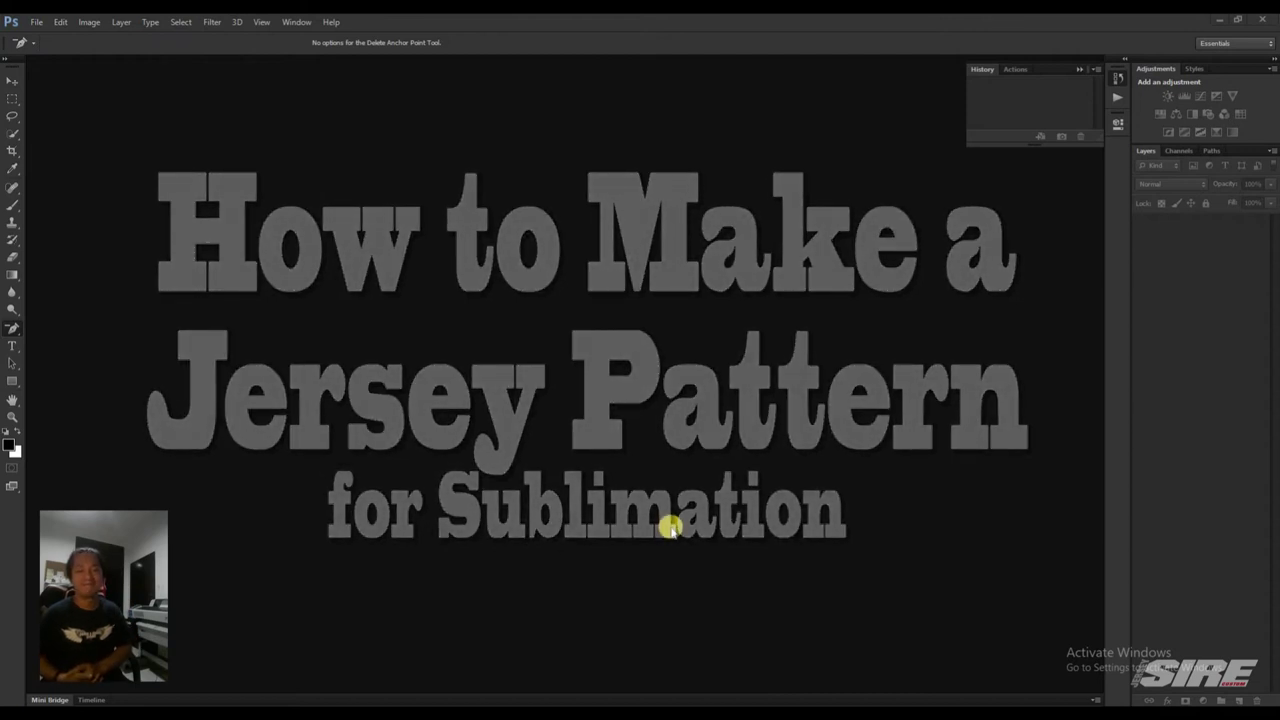
Step: Create a new white RGB document 27 × 36 inches at 100 pixels per inch
left_click(34, 22)
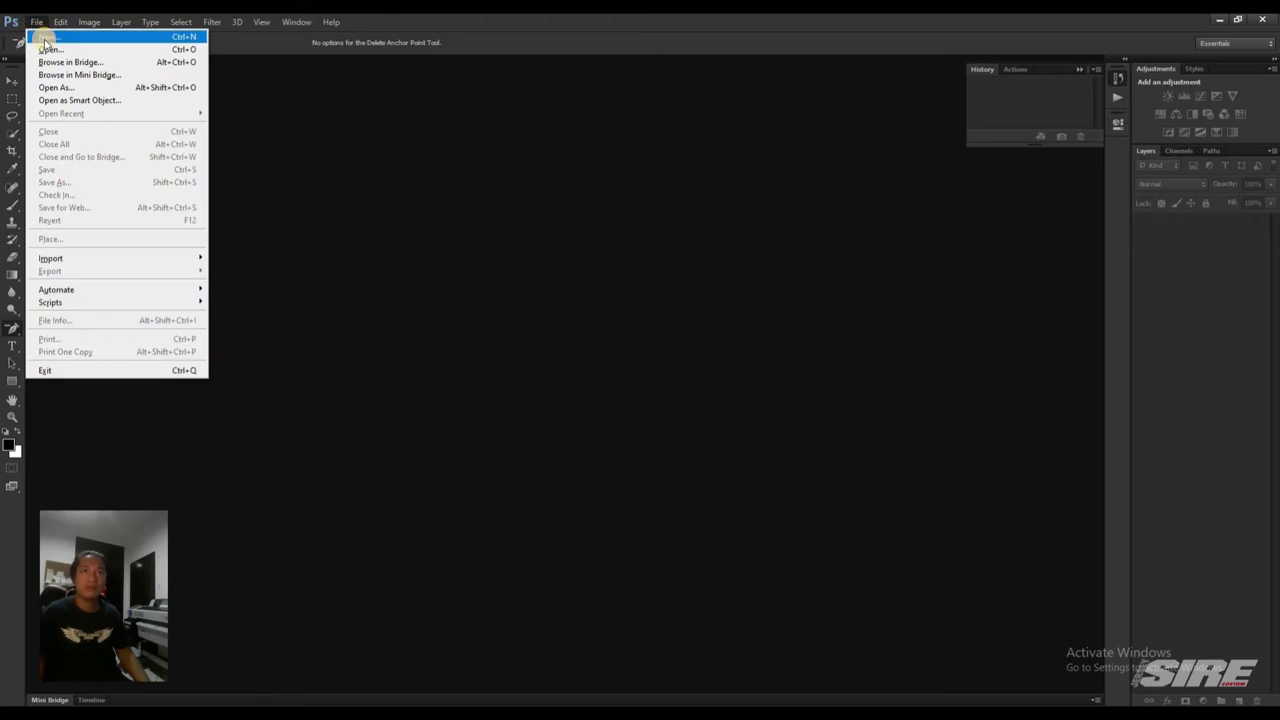
left_click(428, 268)
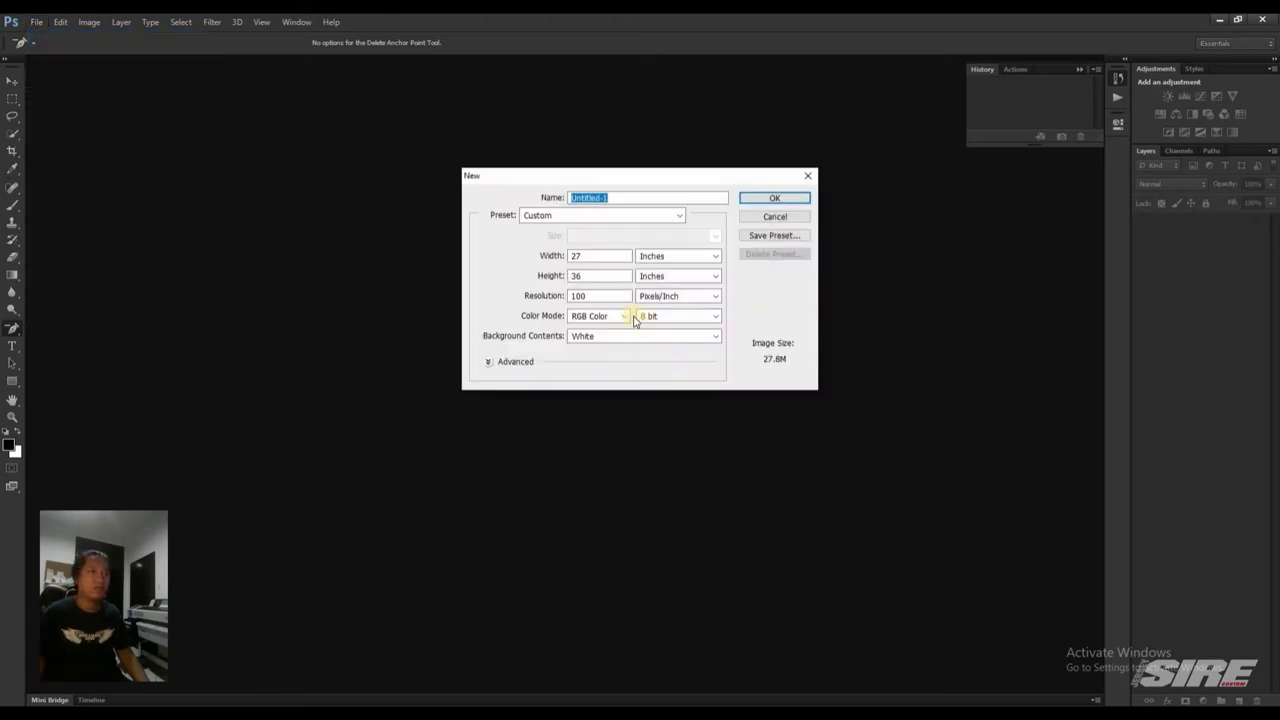
double_click(588, 296)
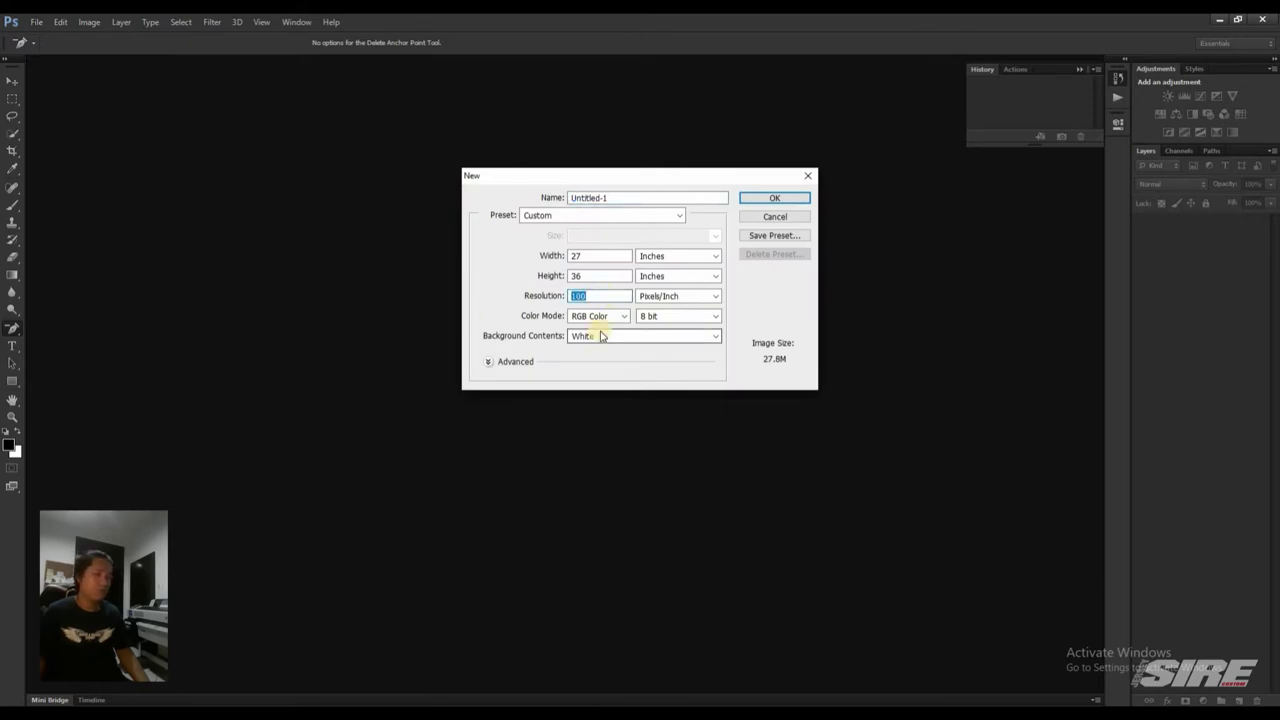
left_click(606, 296)
double_click(575, 296)
left_click(606, 296)
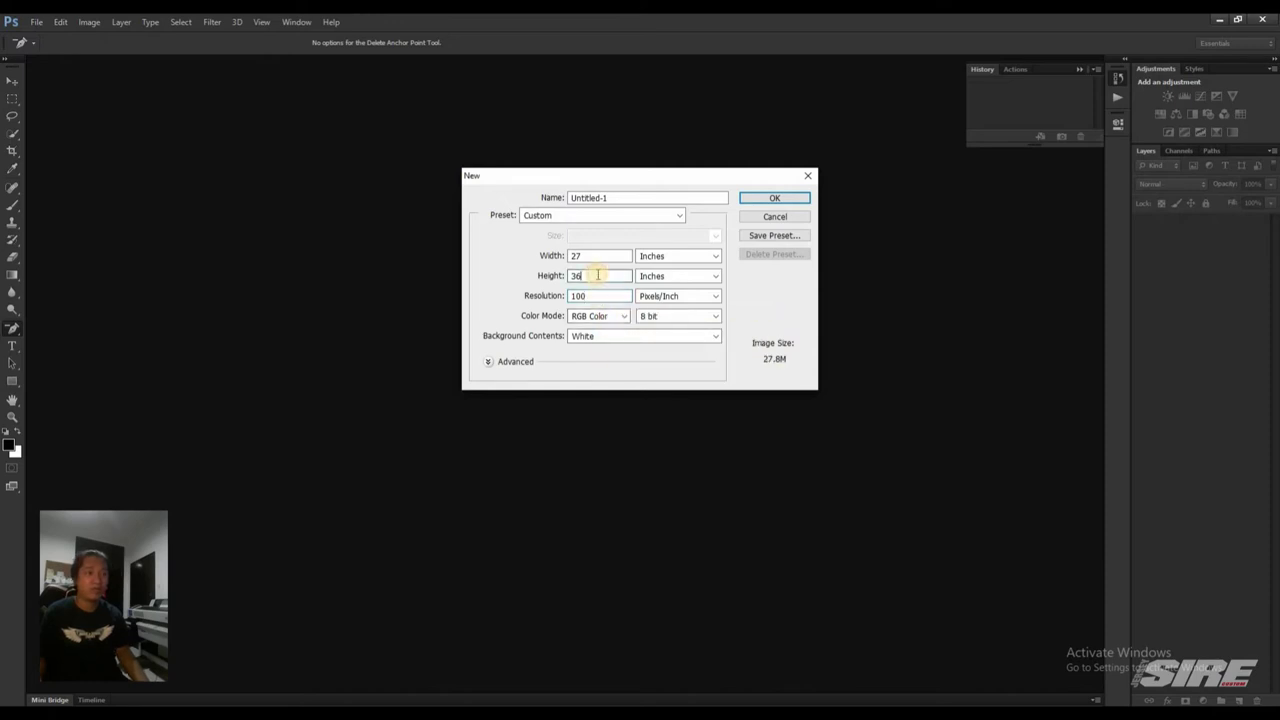
left_click(597, 272)
left_click(596, 256)
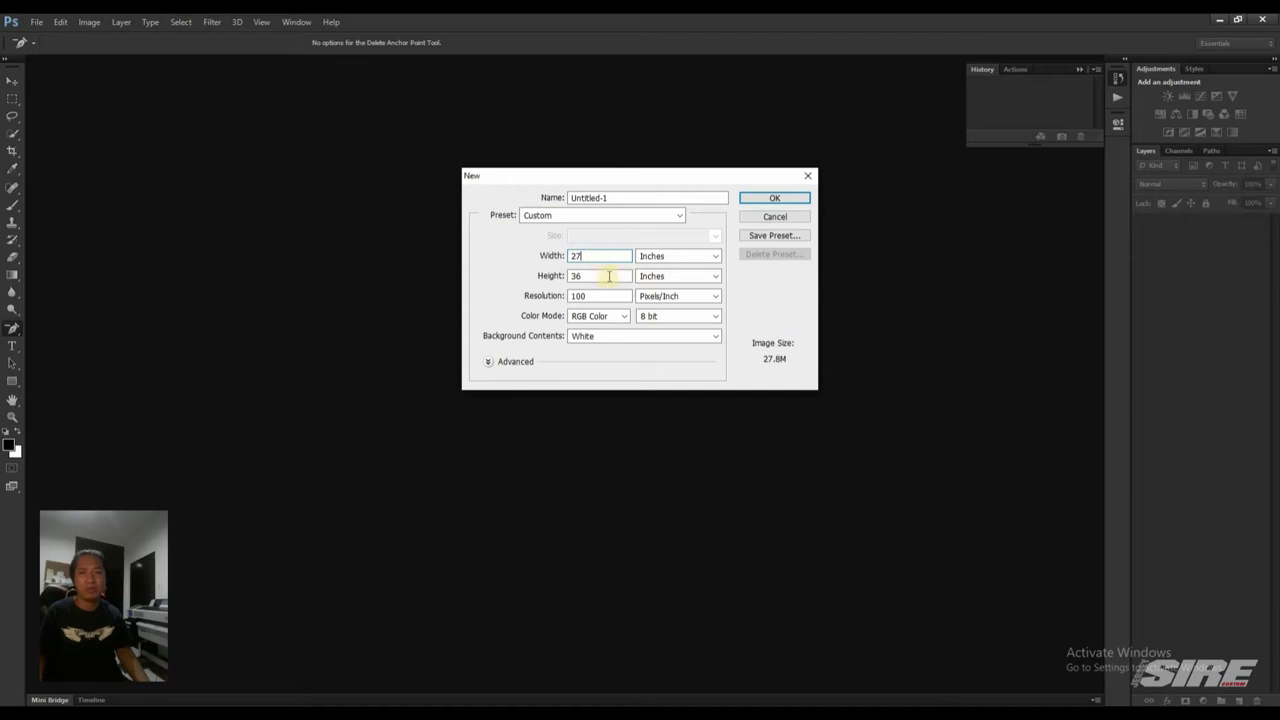
left_click(606, 275)
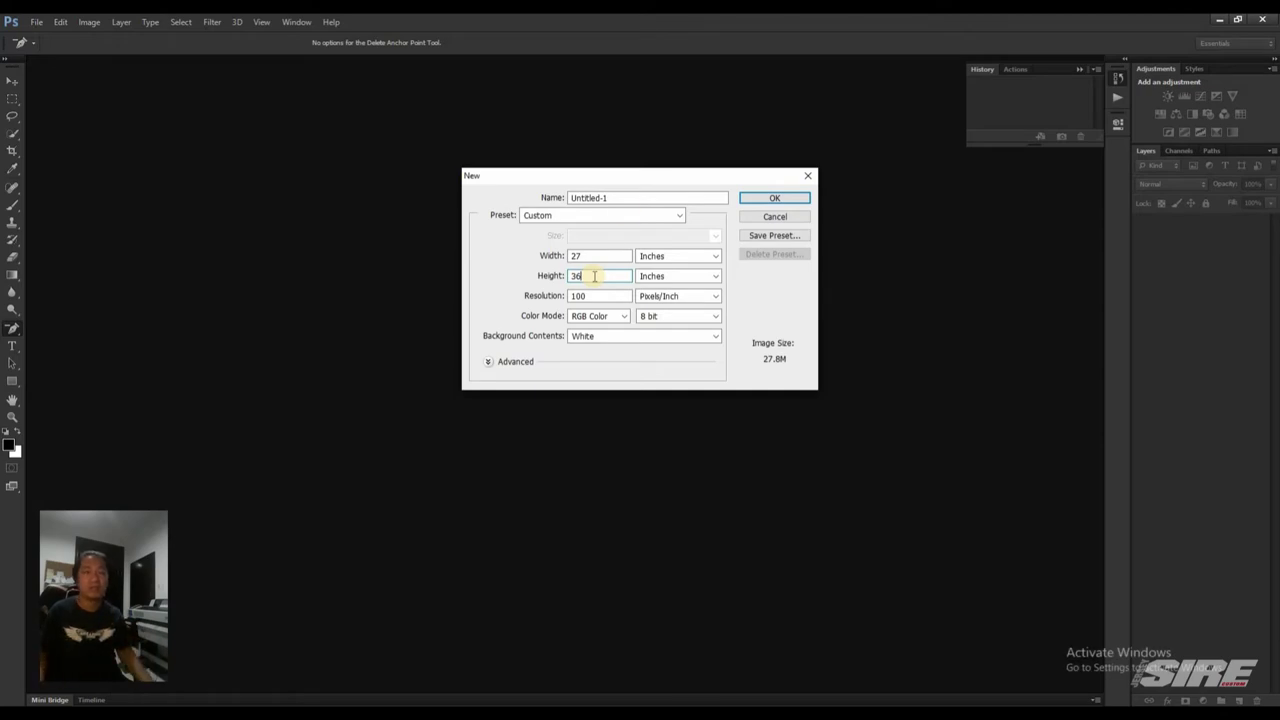
left_click(789, 200)
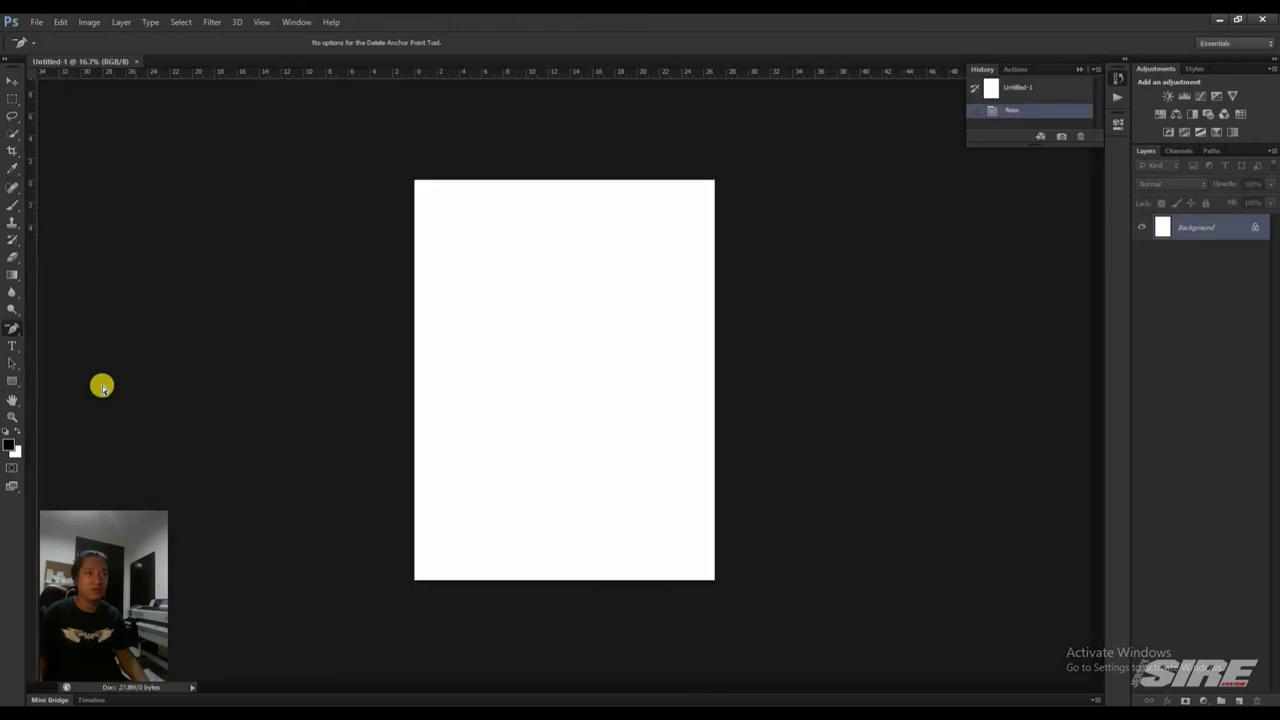
Step: Show the grid over the blank canvas and zoom in on its upper-left area
key("ctrl+plus")
key("ctrl+minus")
key("ctrl+minus")
key("ctrl+plus")
key("ctrl+plus")
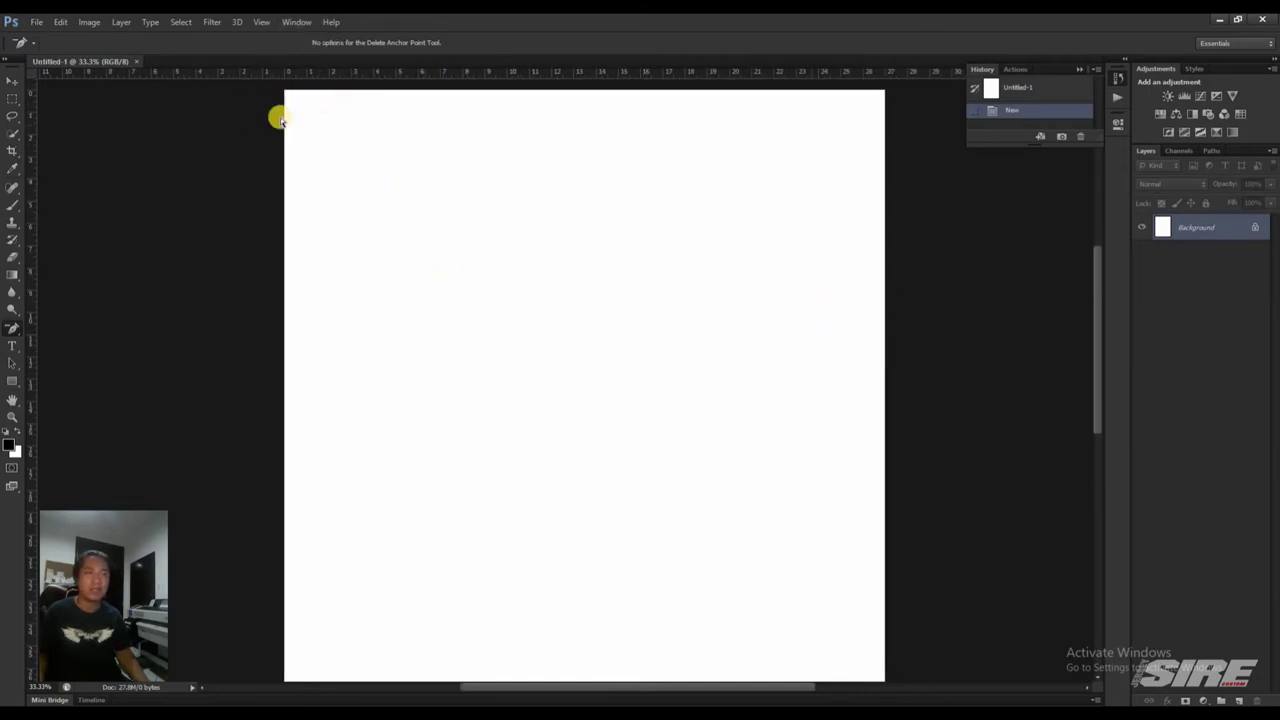
left_click(260, 22)
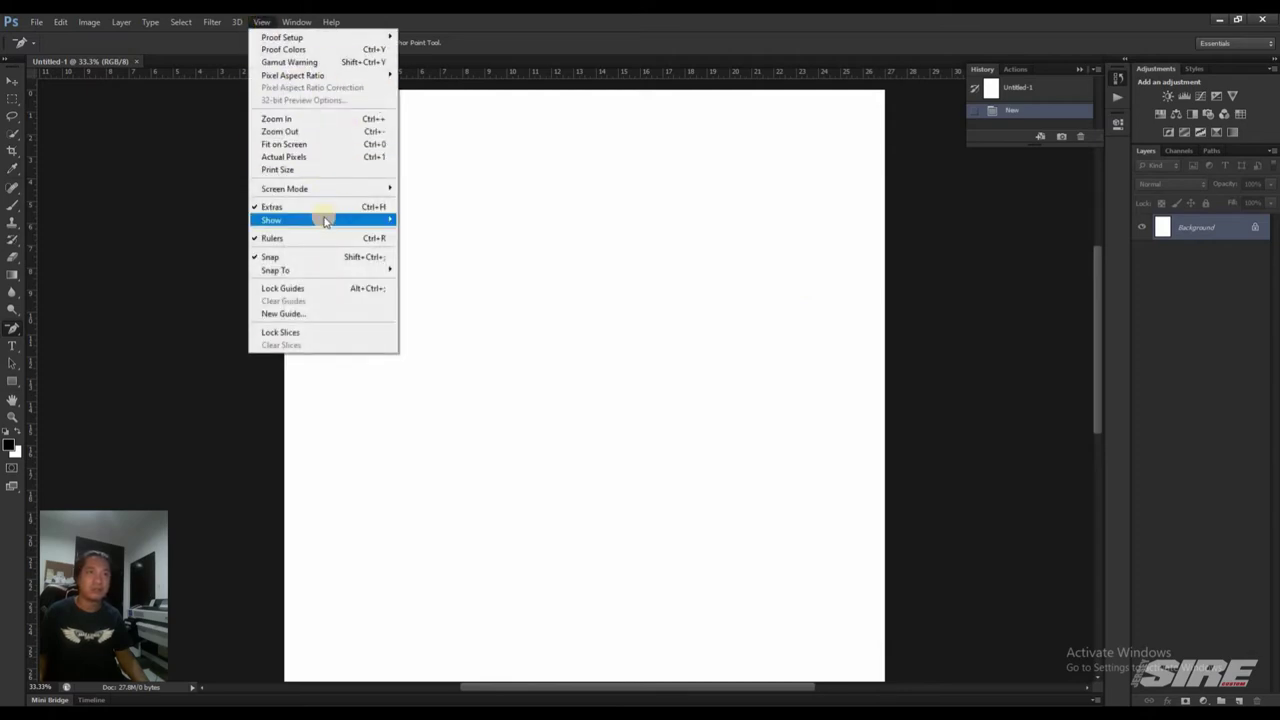
left_click(424, 255)
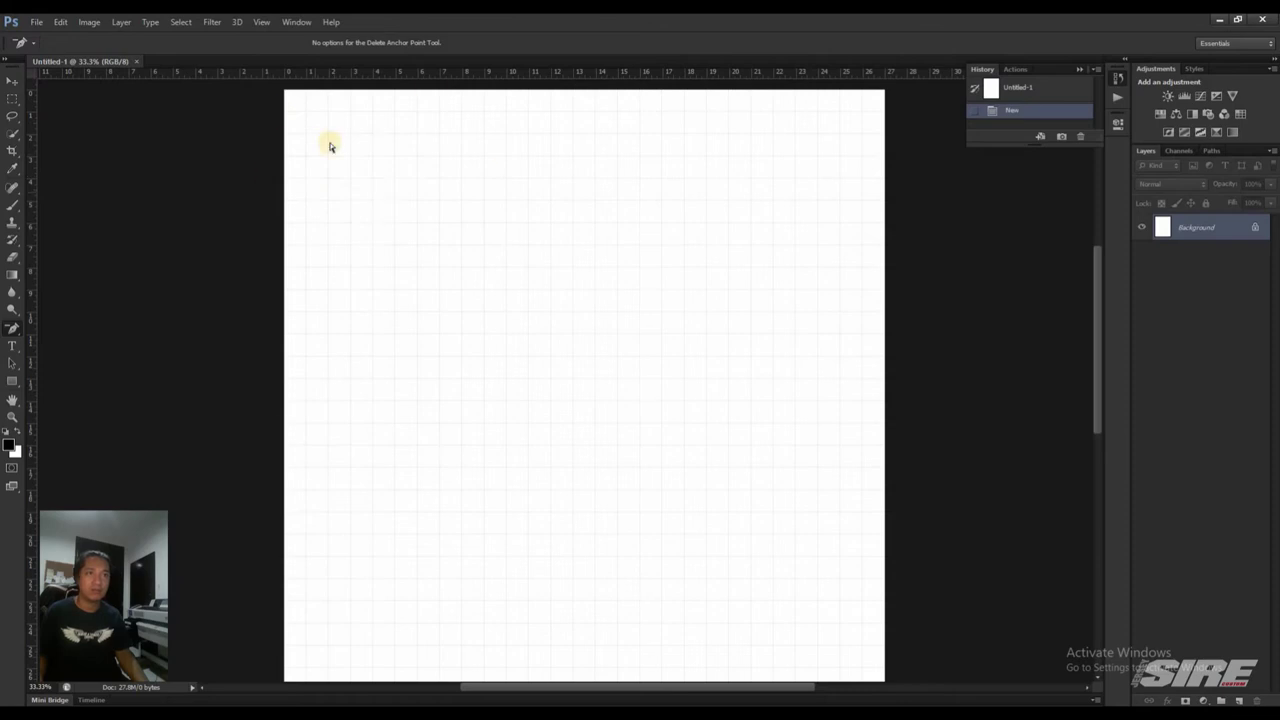
scroll(326, 120, "up", 3)
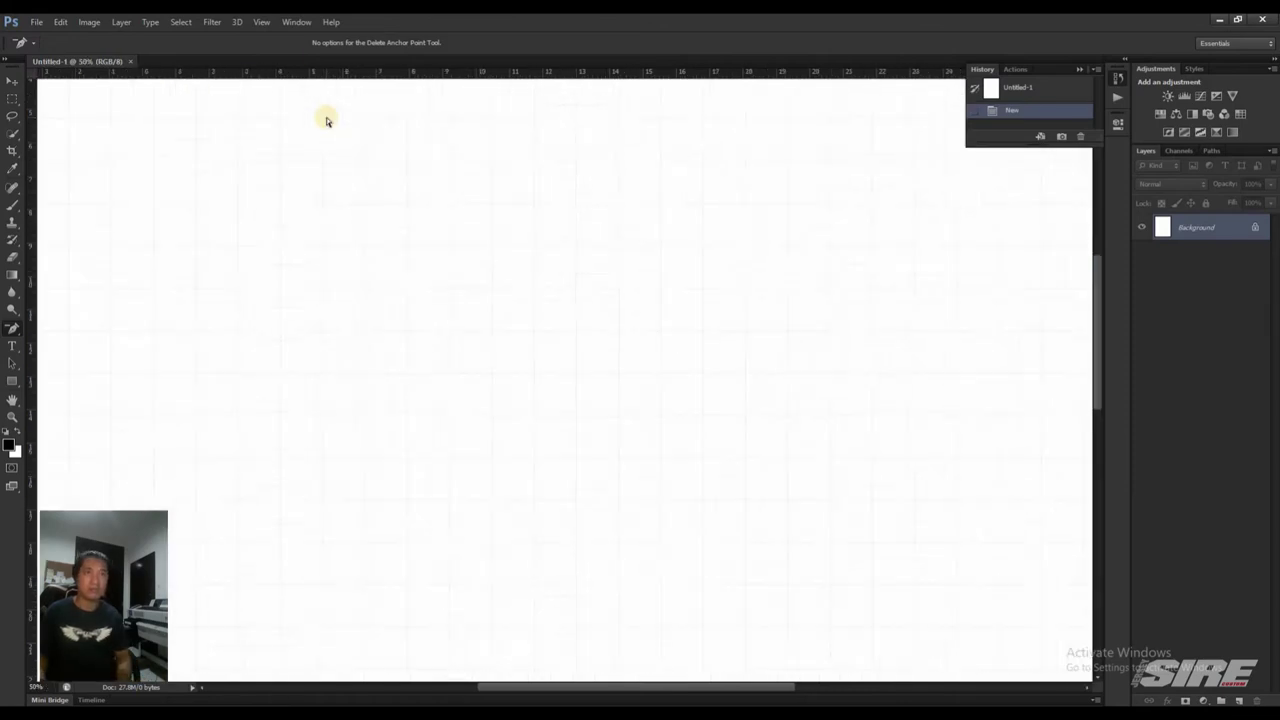
left_click_drag(171, 220, 363, 406)
scroll(330, 515, "up", 1)
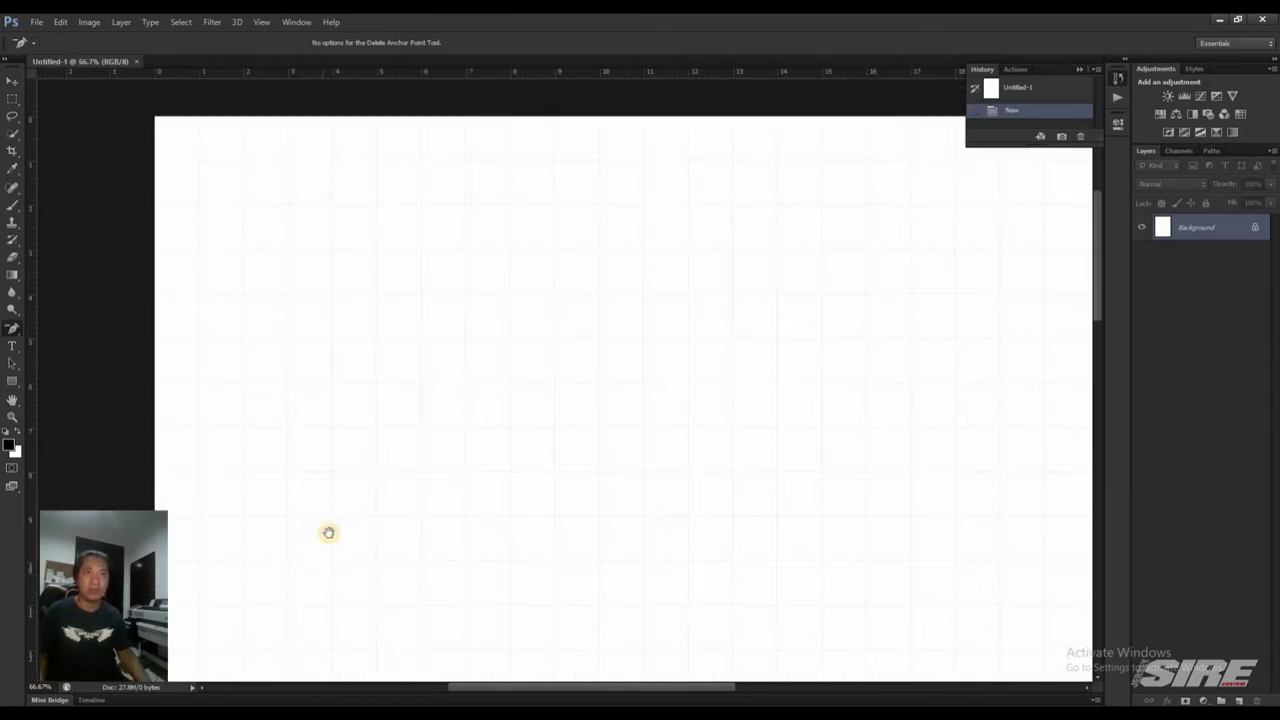
left_click(88, 22)
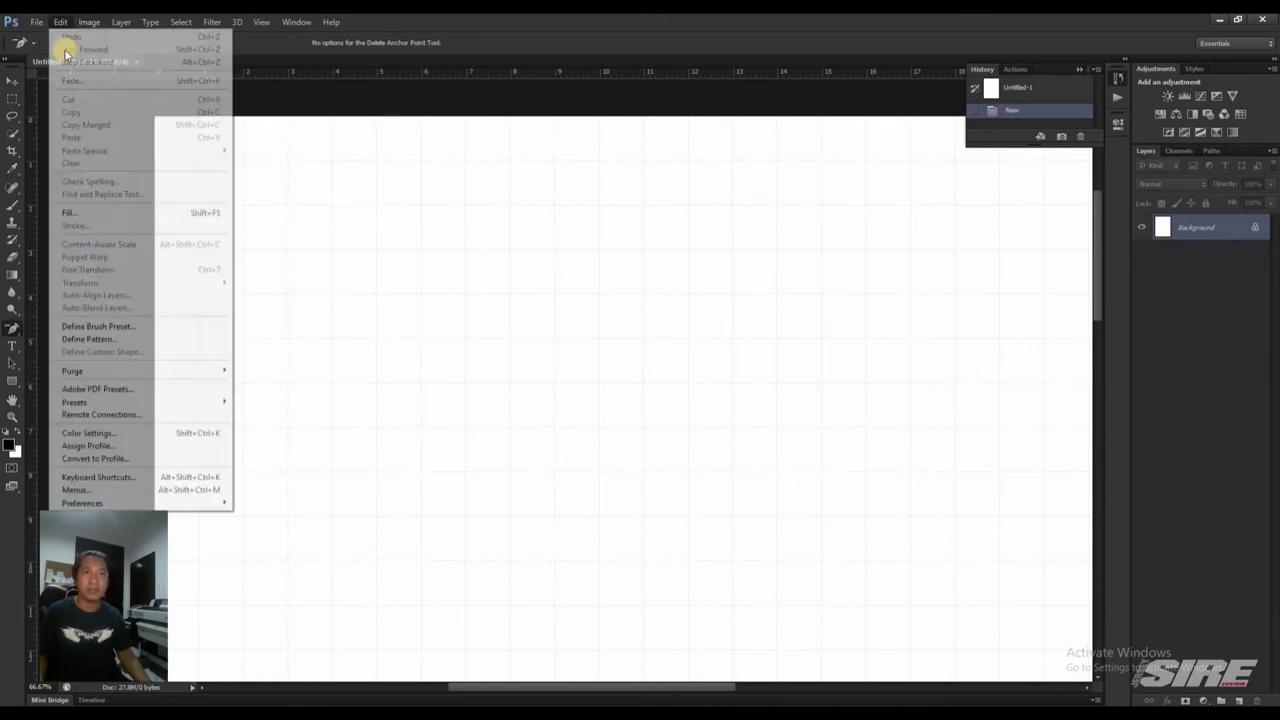
mouse_move(120, 502)
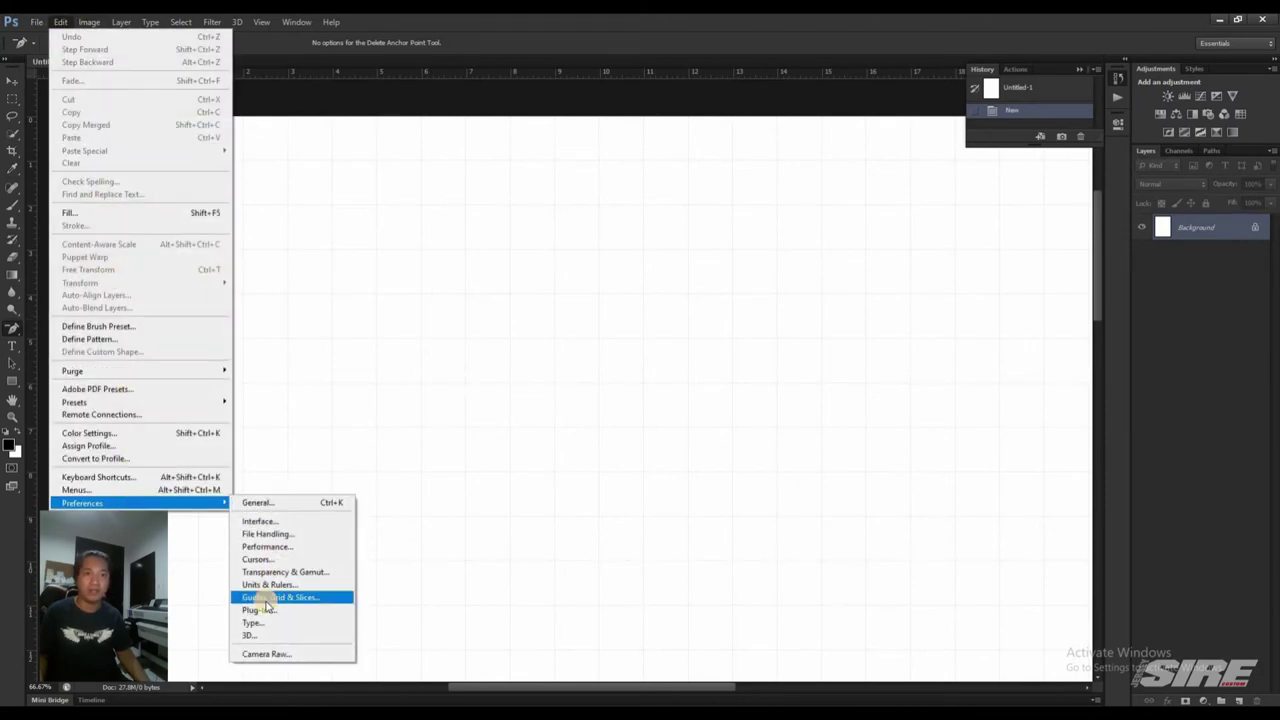
Step: Set the grid to 2 subdivisions, a darker grey colour and Dashed Lines
left_click(266, 598)
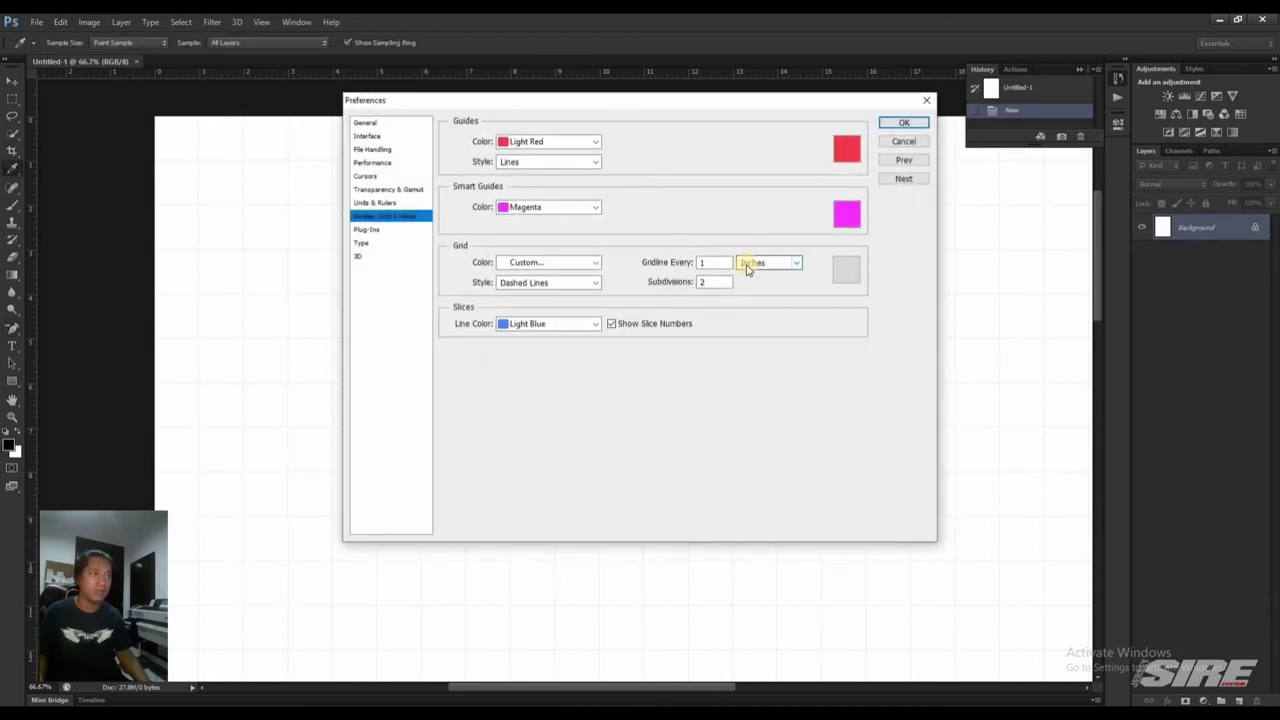
double_click(714, 282)
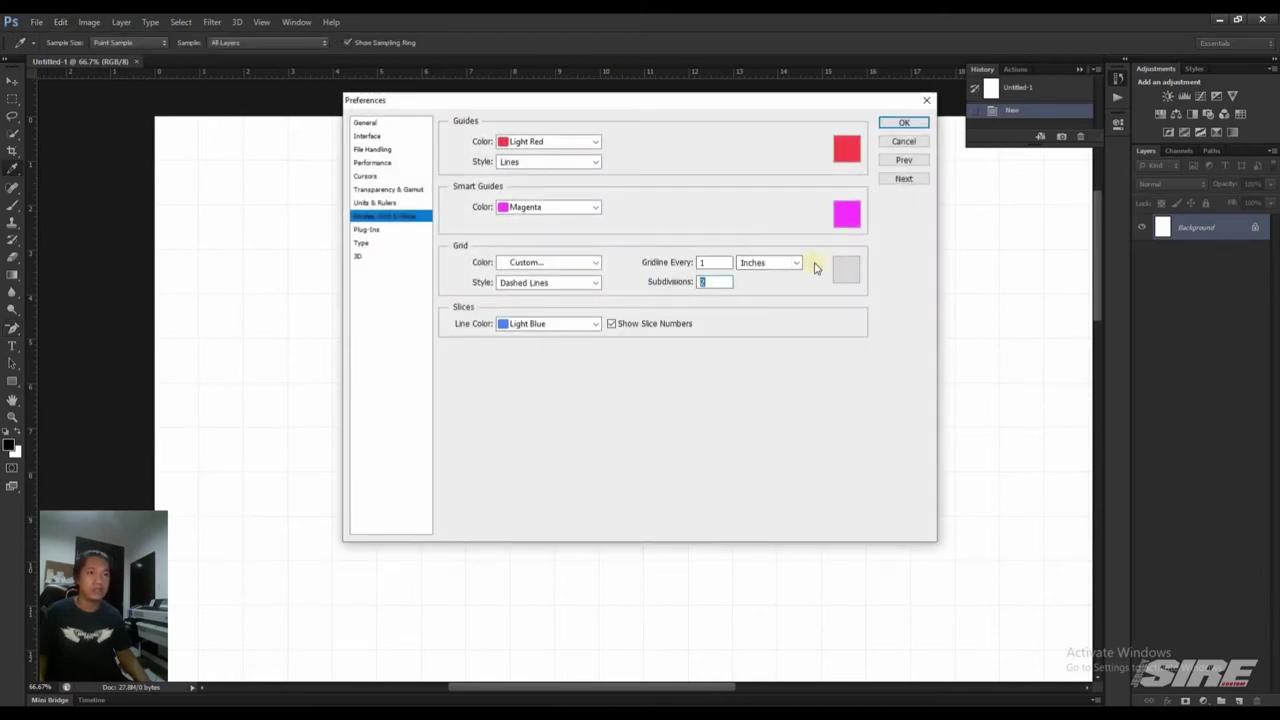
left_click(846, 269)
left_click_drag(463, 266, 443, 249)
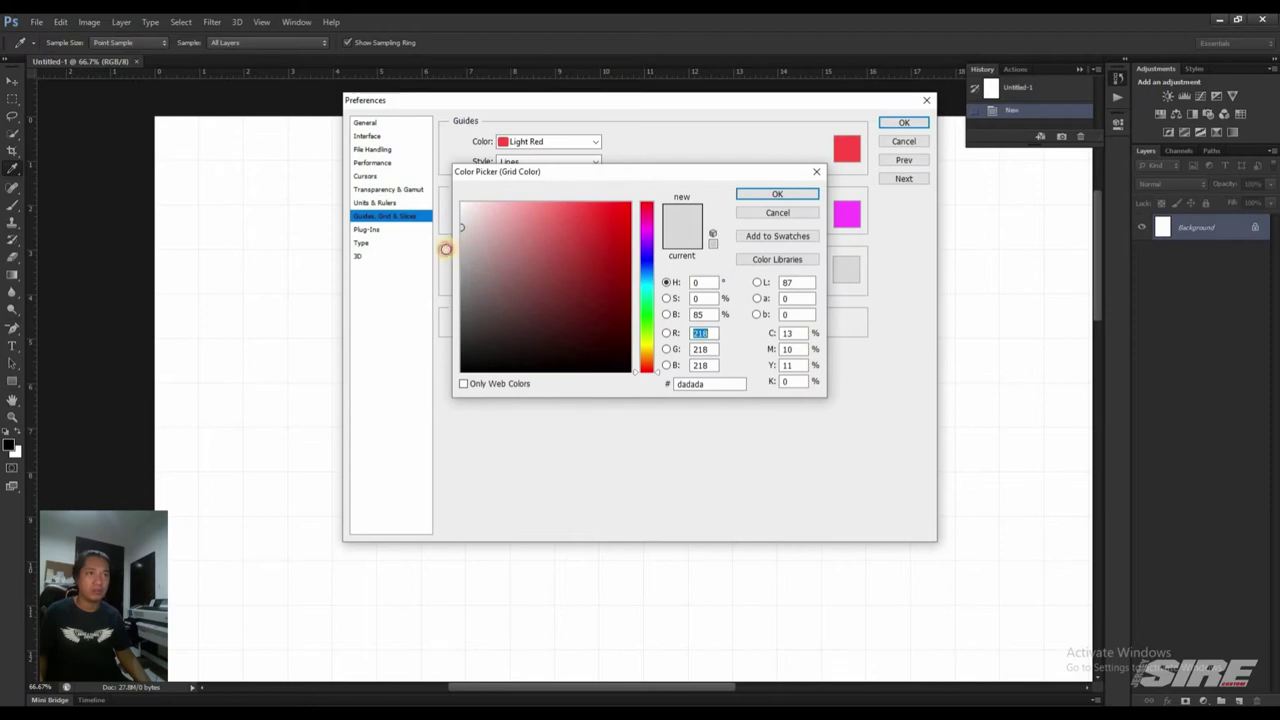
left_click(760, 194)
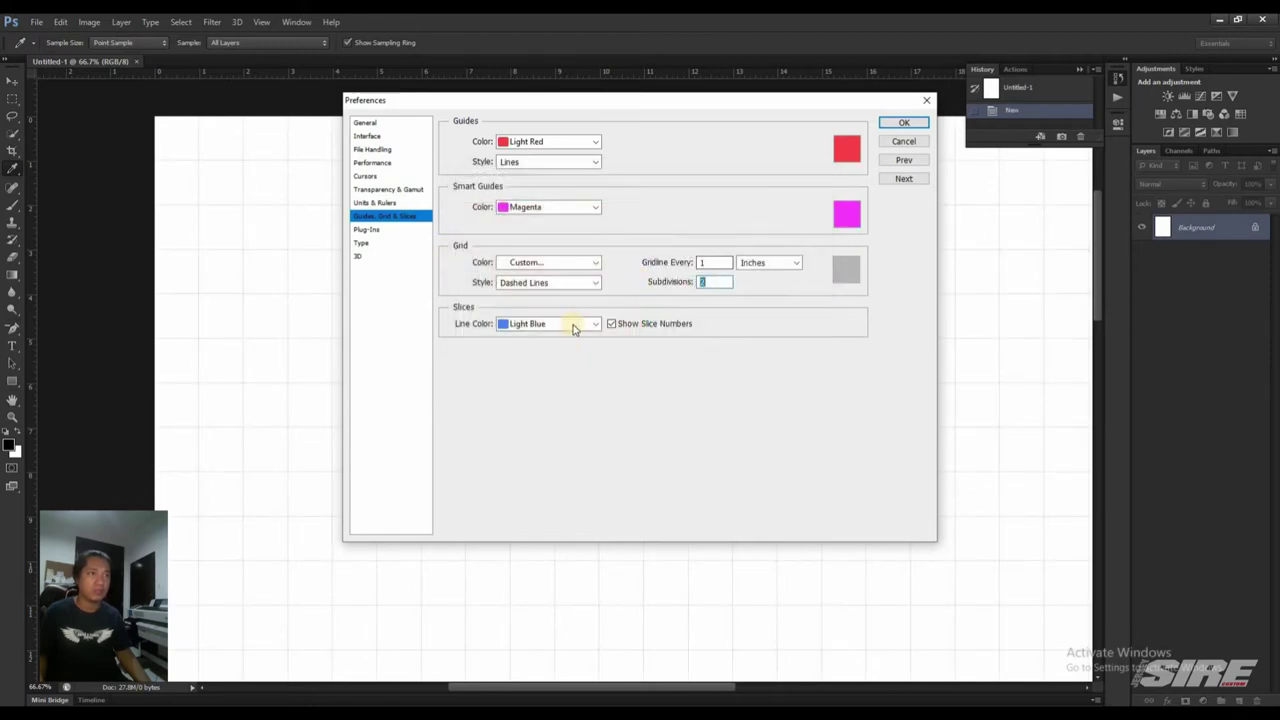
type("2")
left_click(580, 283)
left_click(567, 300)
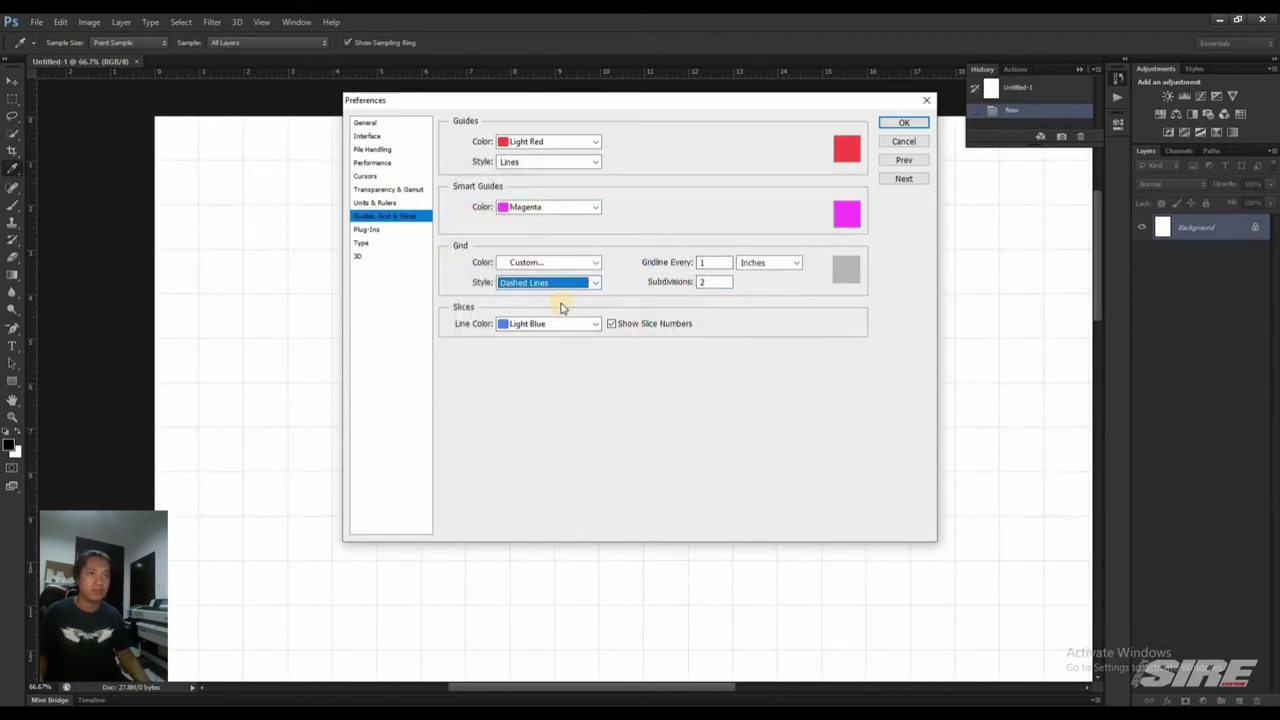
left_click(901, 123)
key("ctrl+0")
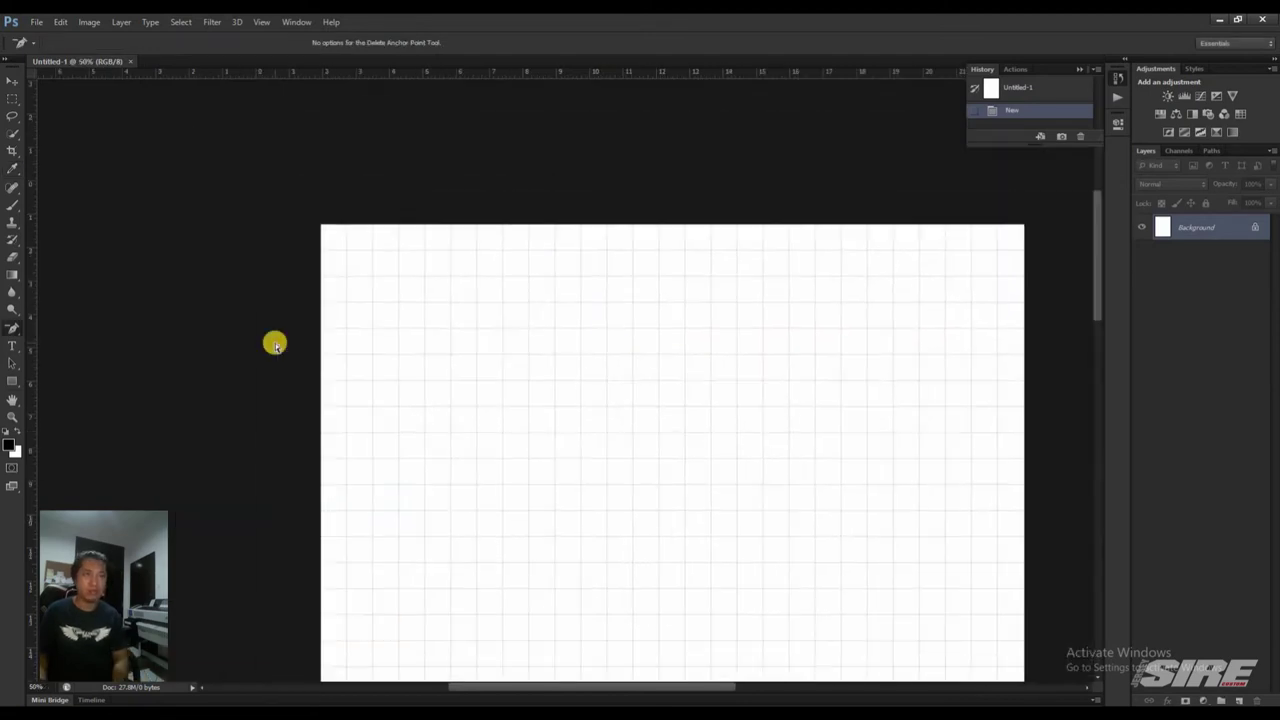
Step: Zoom the canvas to 50%, turn on rulers, and clear Windows Calculator
key("ctrl+plus")
key("ctrl+plus")
left_click_drag(294, 317, 294, 589)
key("ctrl+r")
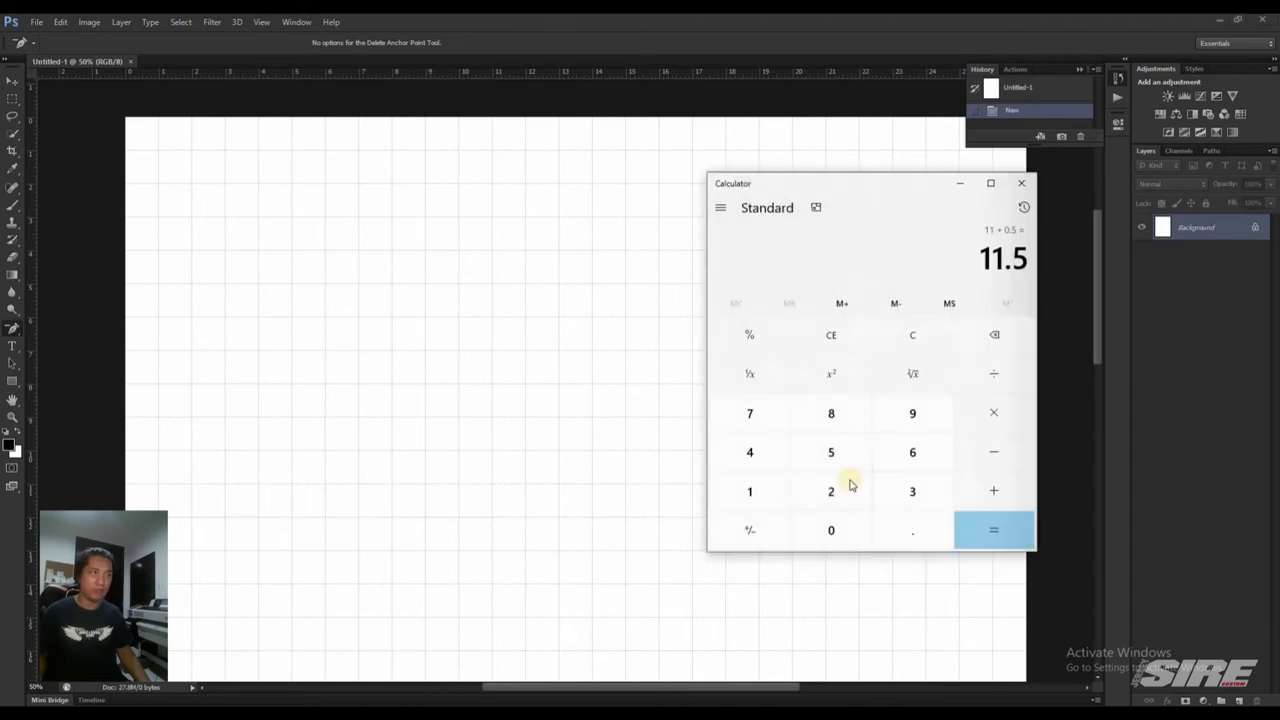
left_click(831, 335)
Step: Calculate 44 ÷ 4 = 11, add 0.5 to get 11.5, then close Calculator
left_click(758, 461)
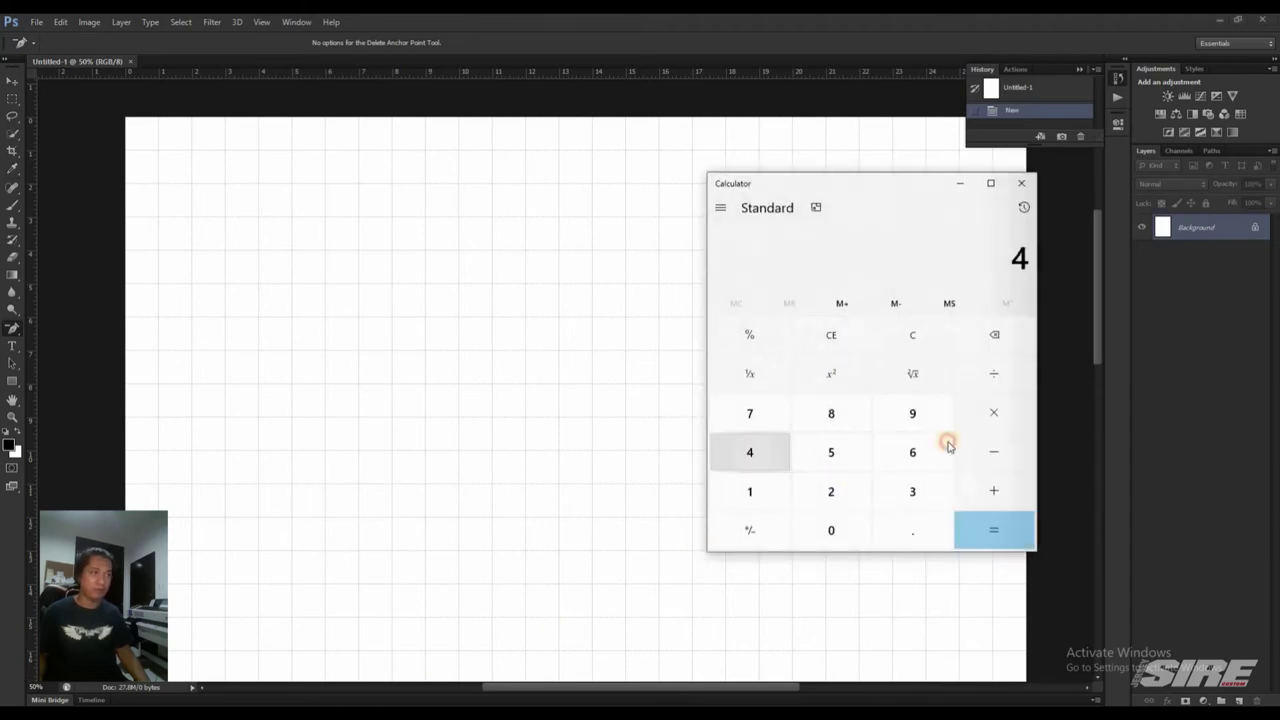
type("4")
key("plus")
type("4")
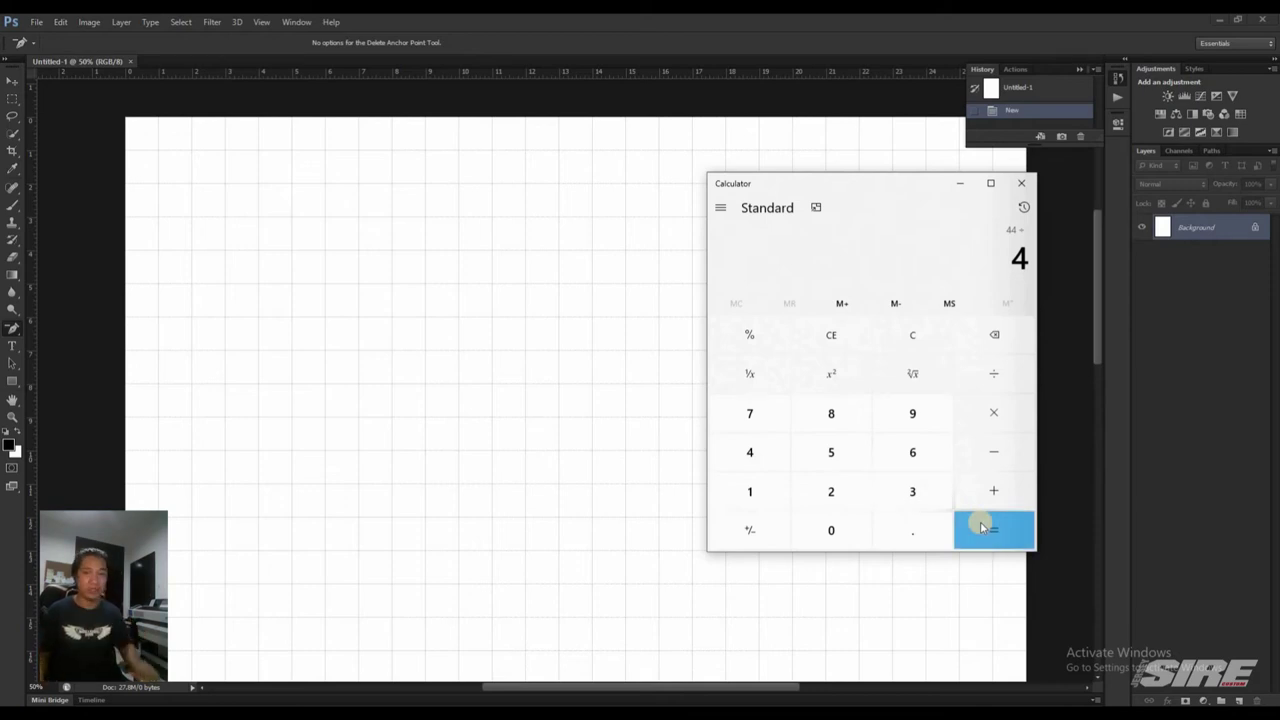
left_click(981, 527)
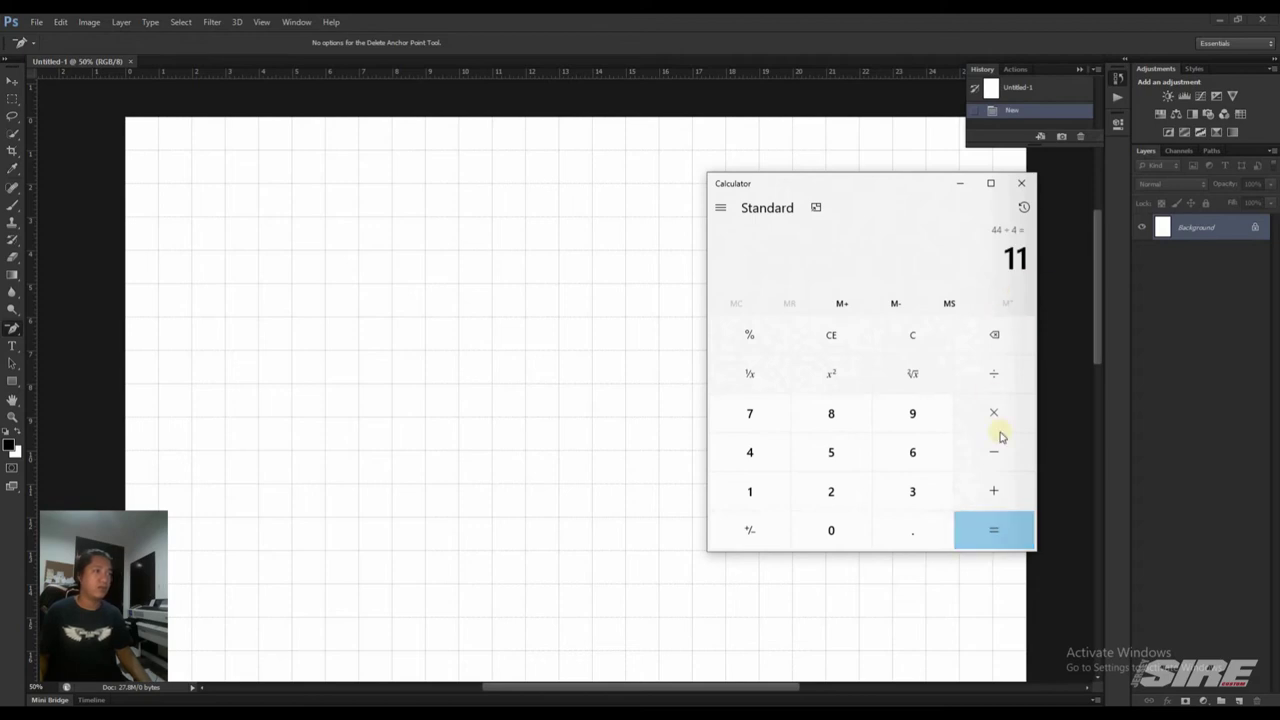
left_click(993, 490)
left_click(818, 458)
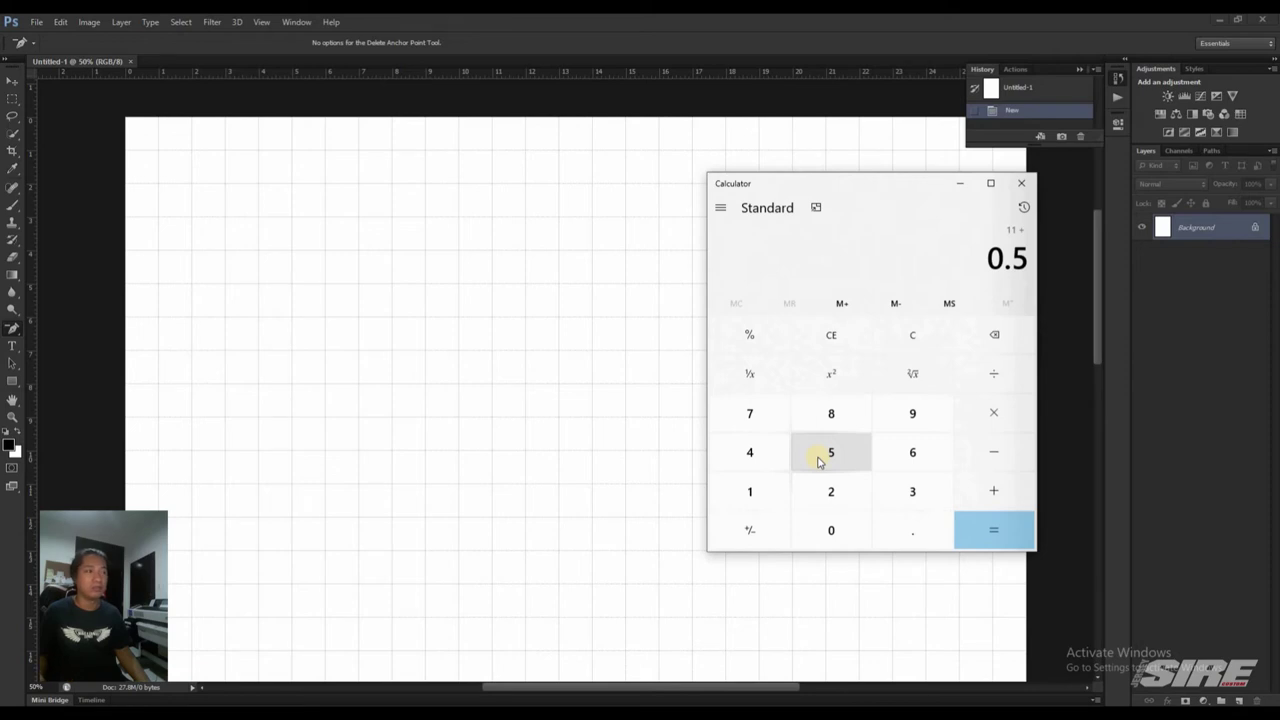
left_click(993, 525)
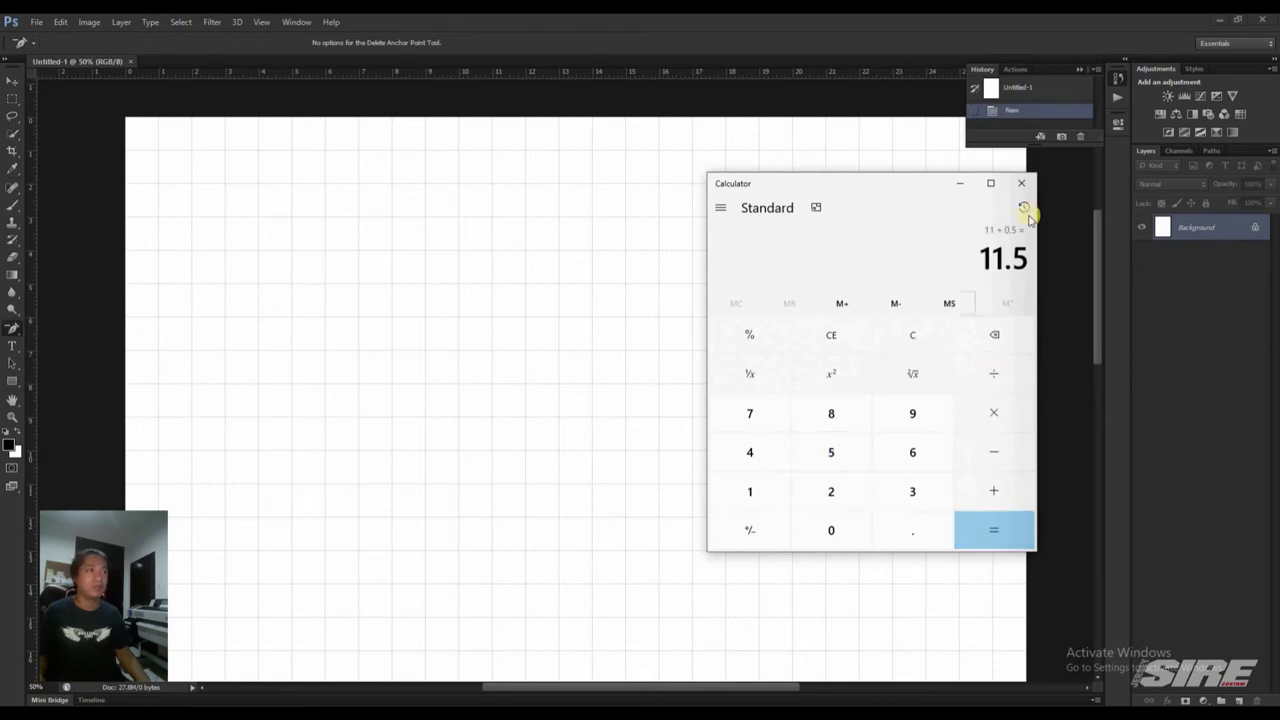
left_click(970, 189)
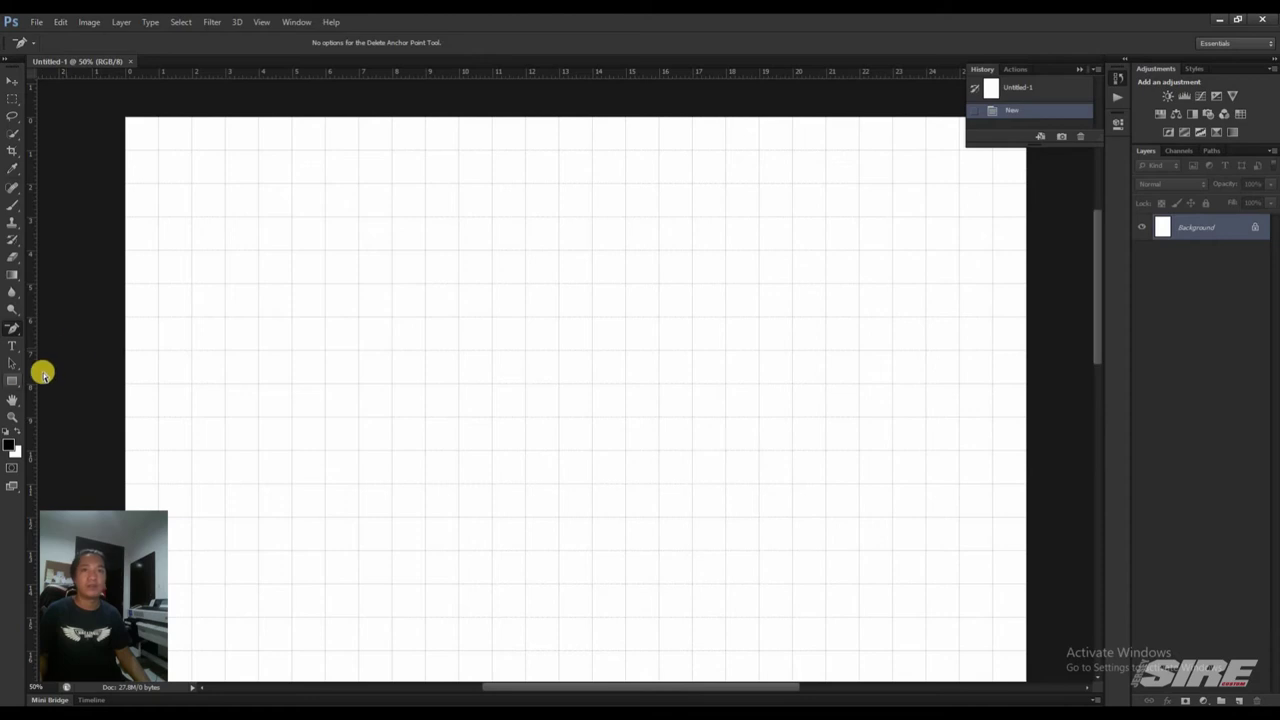
Step: Drag vertical guides out to 11 inches, 4 inches and about 7 inches
left_click_drag(31, 389, 504, 265)
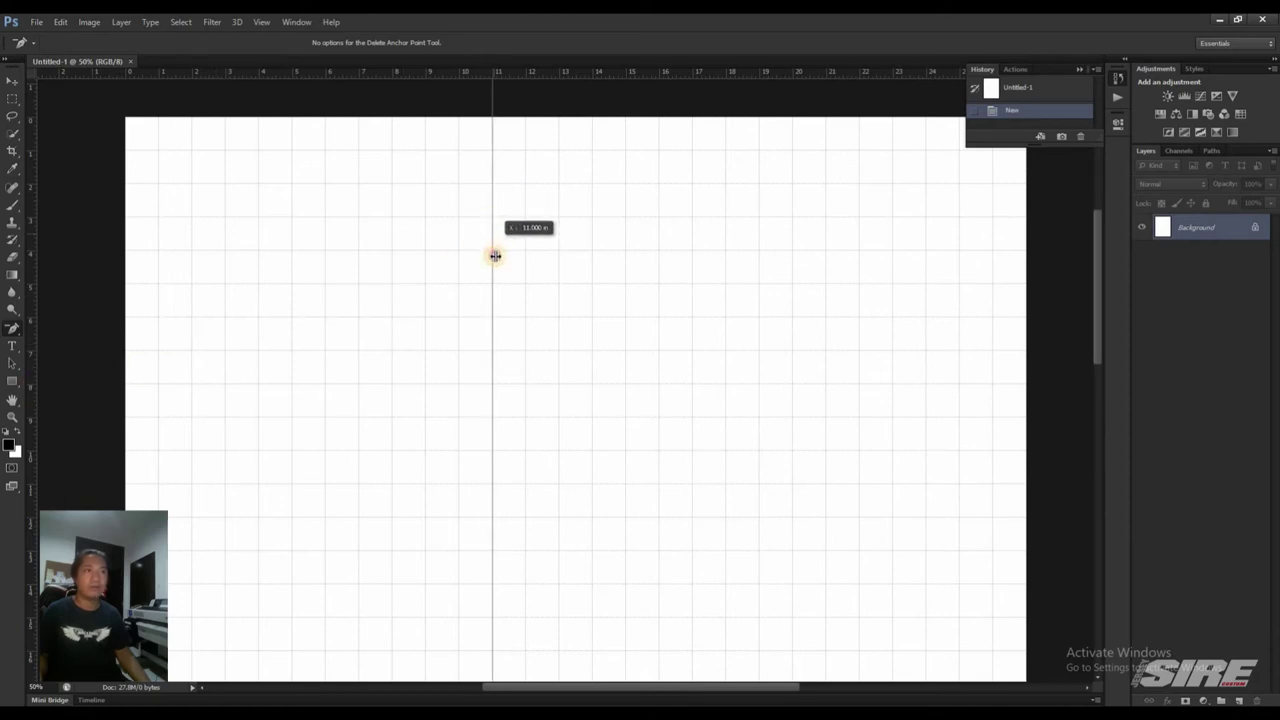
left_click_drag(504, 265, 508, 265)
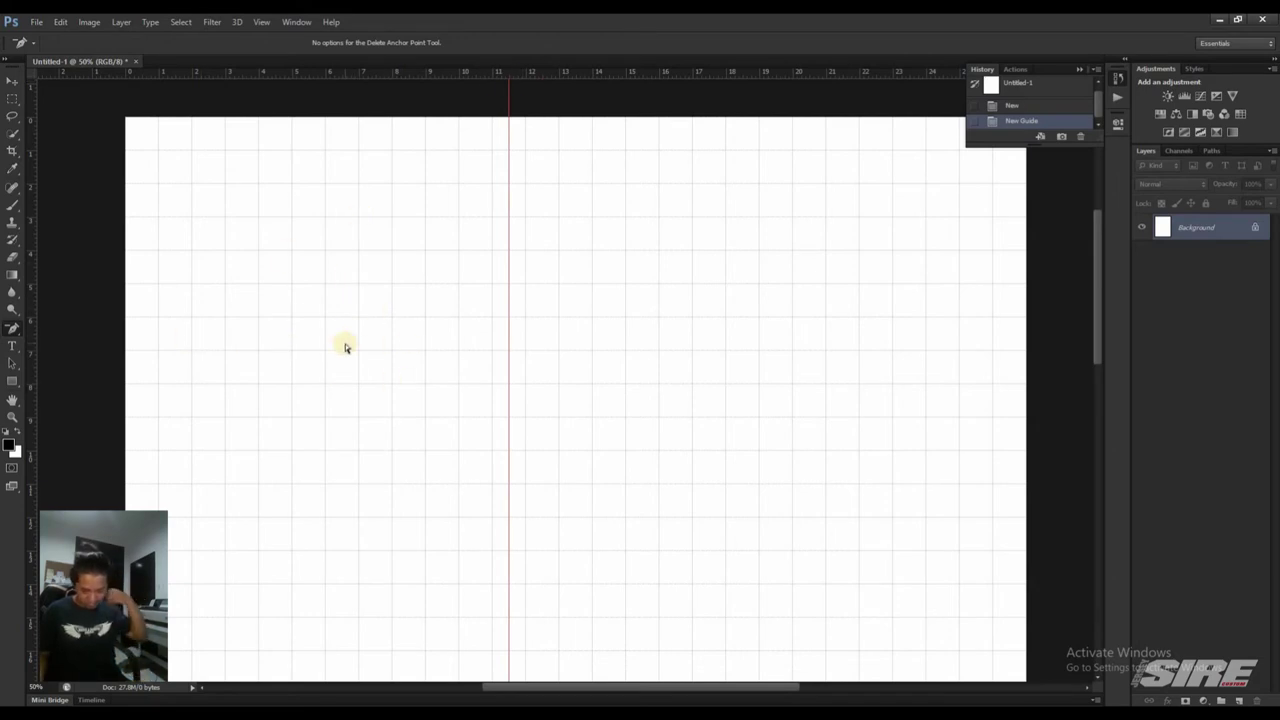
left_click_drag(29, 262, 265, 123)
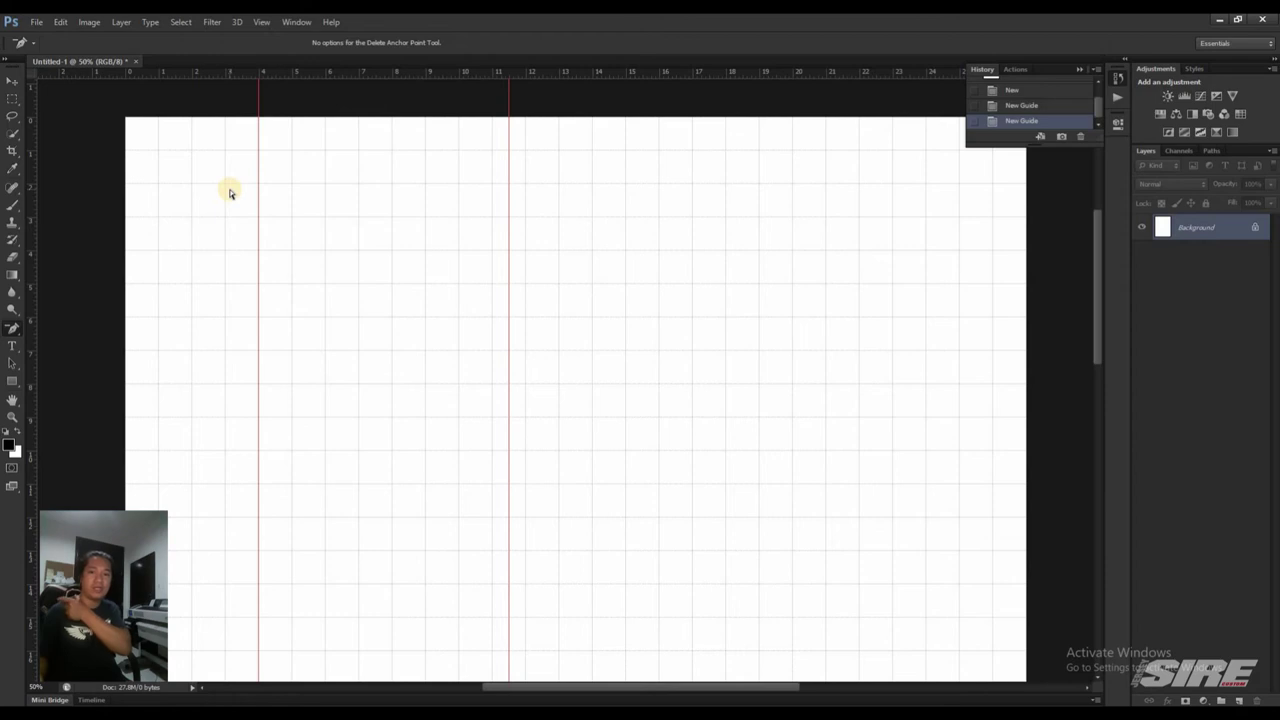
left_click_drag(29, 265, 57, 241)
left_click_drag(221, 190, 358, 152)
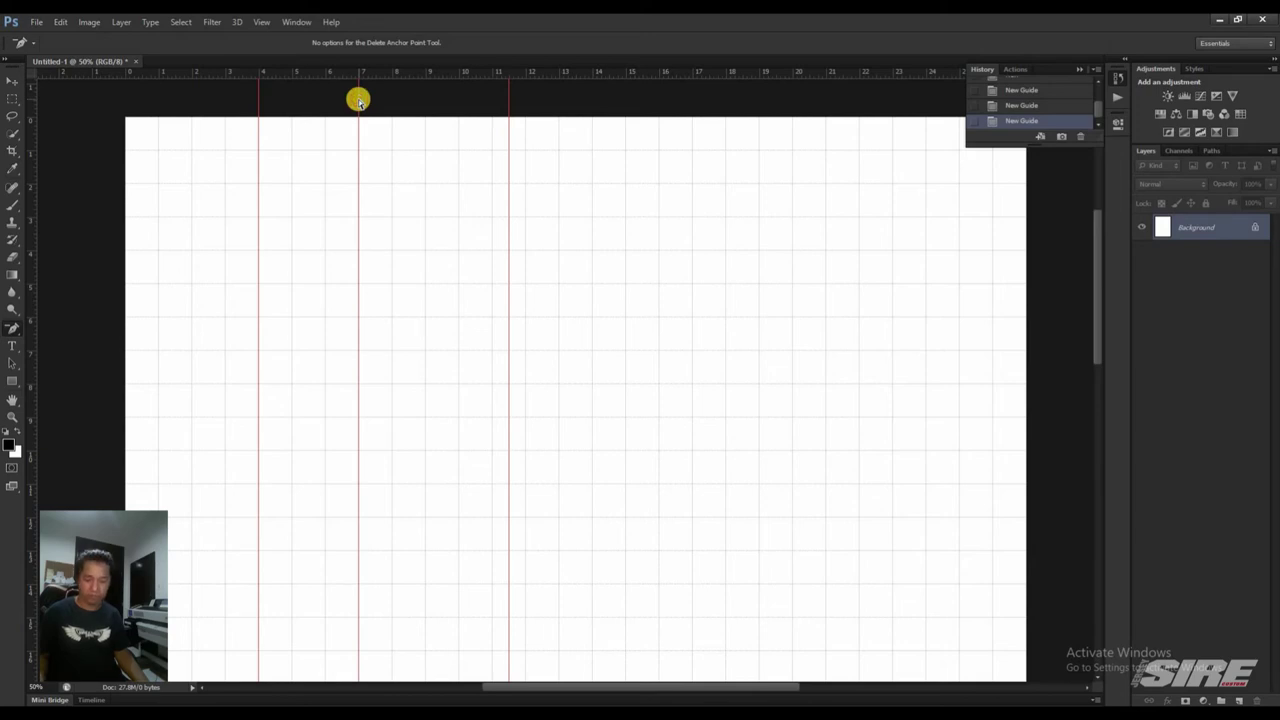
Step: Shift the middle guide to 7.5 inches and measure a box from the 4-inch guide
key("v")
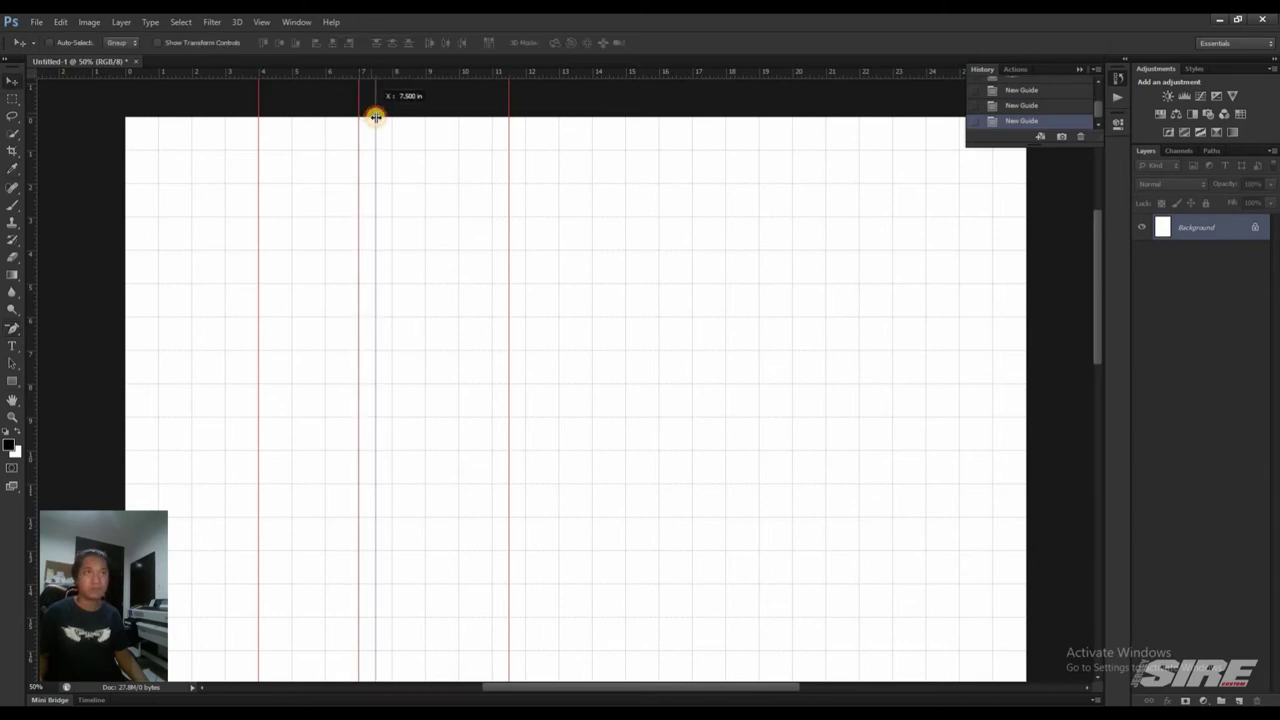
left_click_drag(358, 101, 375, 114)
key("m")
mouse_move(259, 117)
left_mouse_down()
mouse_move(372, 221)
mouse_move(362, 218)
left_mouse_up()
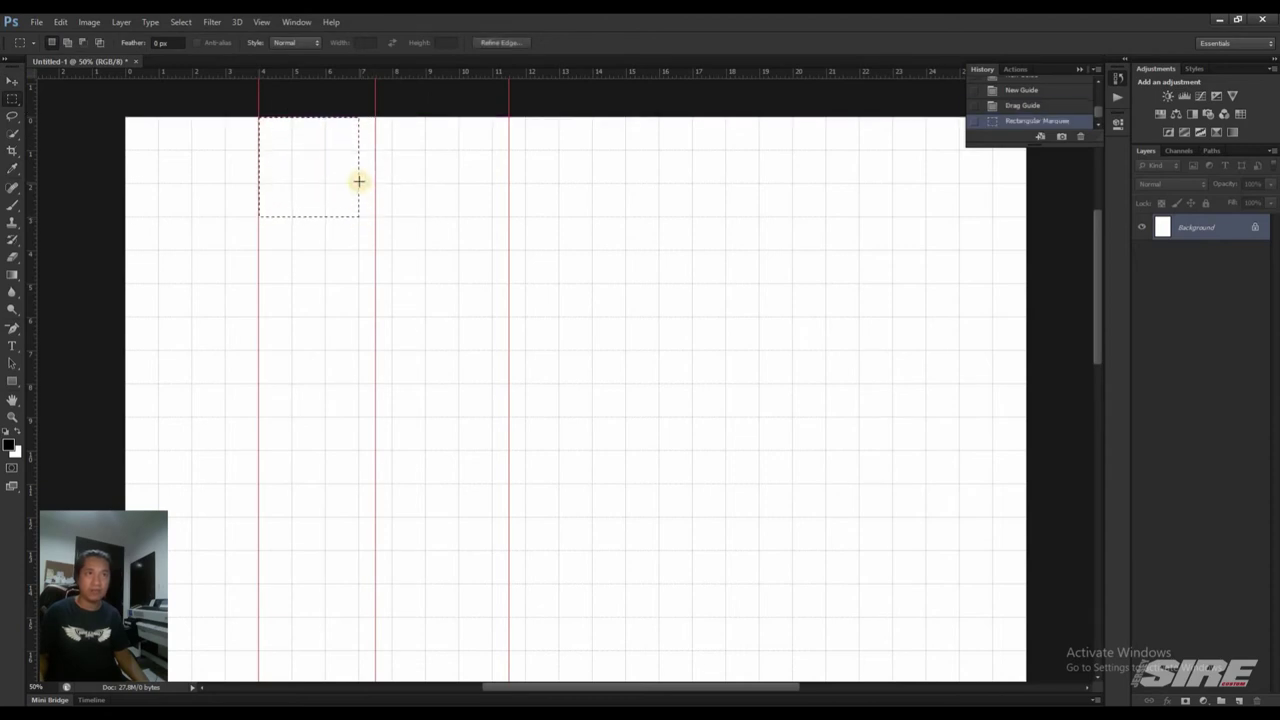
Step: Return the middle guide to 7 inches and add a horizontal guide at 1.5 inches
left_click(373, 190)
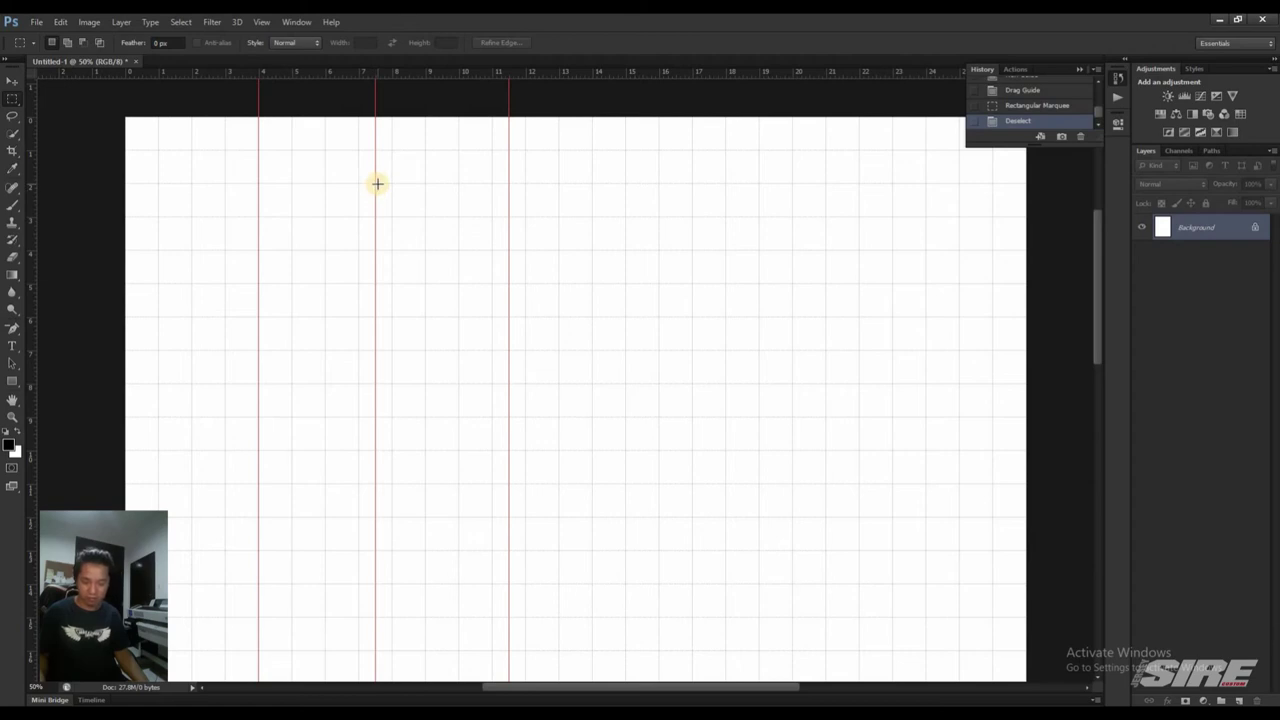
key("v")
left_click_drag(375, 150, 361, 182)
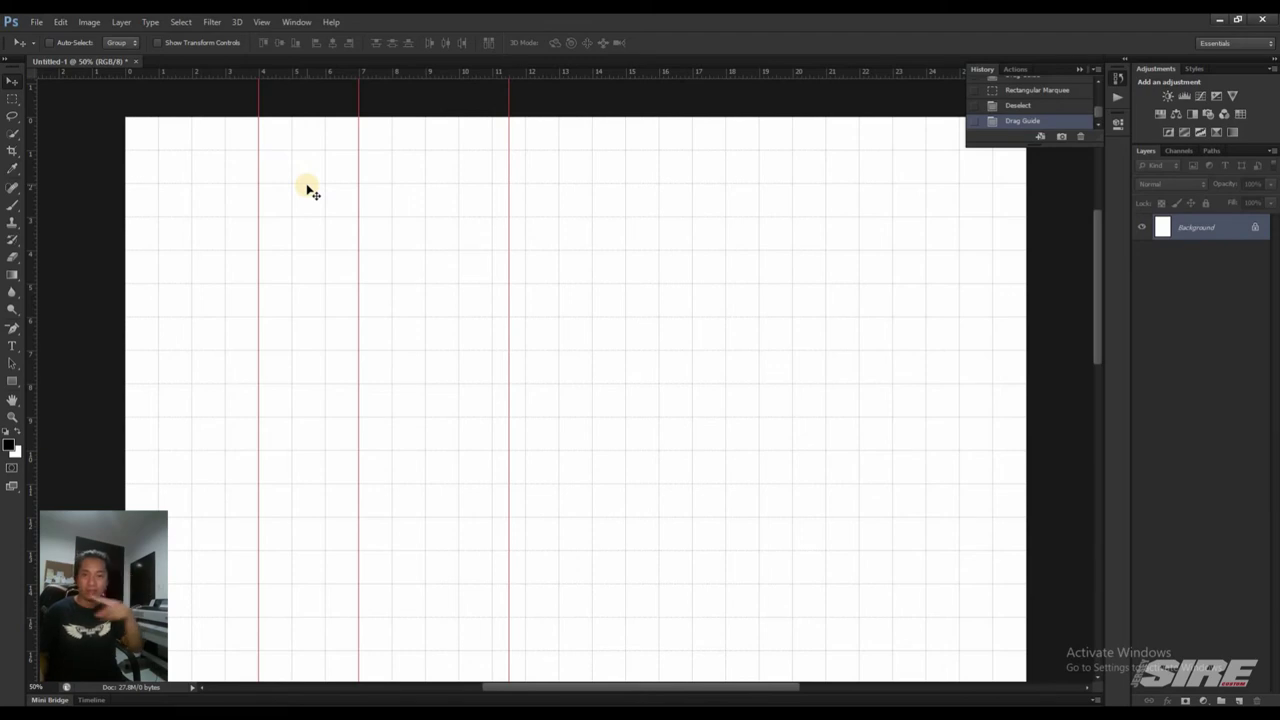
mouse_move(168, 72)
left_mouse_down()
mouse_move(142, 184)
mouse_move(143, 157)
mouse_move(140, 182)
mouse_move(139, 167)
left_mouse_up()
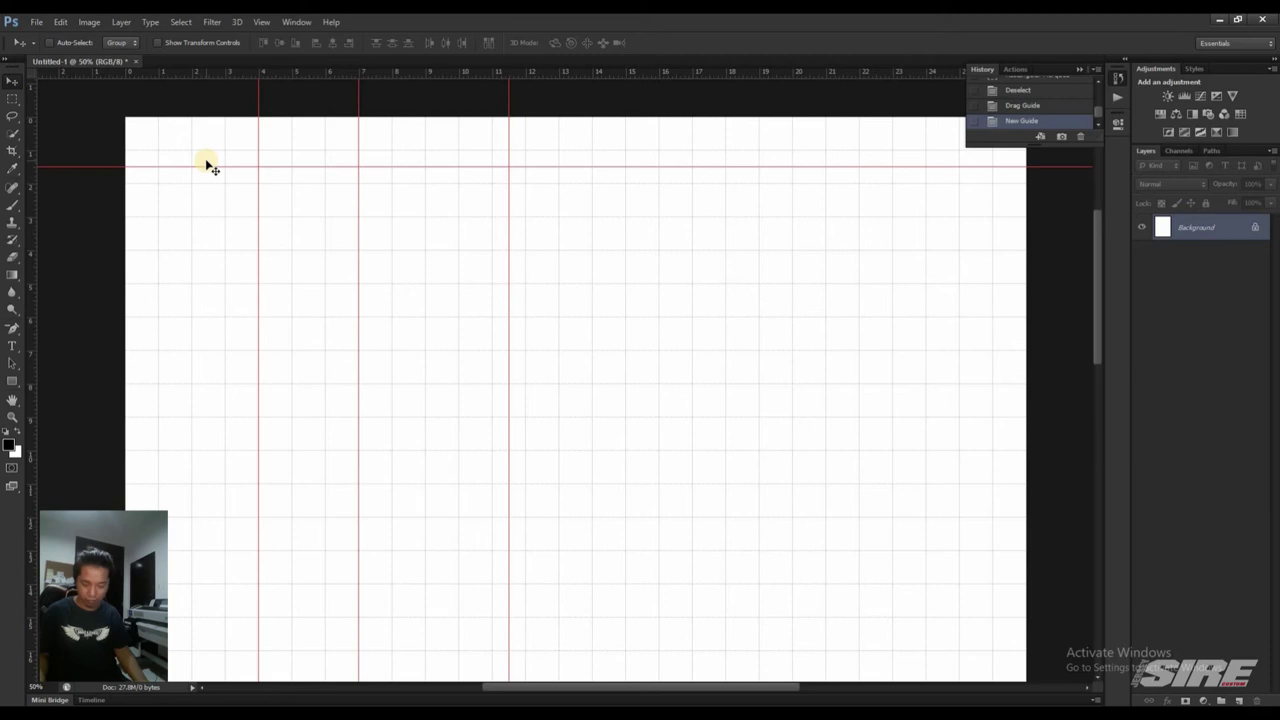
Step: Measure a 2 × 32 inch box below the top guide and add a guide at its bottom edge
key("ctrl+minus")
key("ctrl+minus")
key("ctrl+minus")
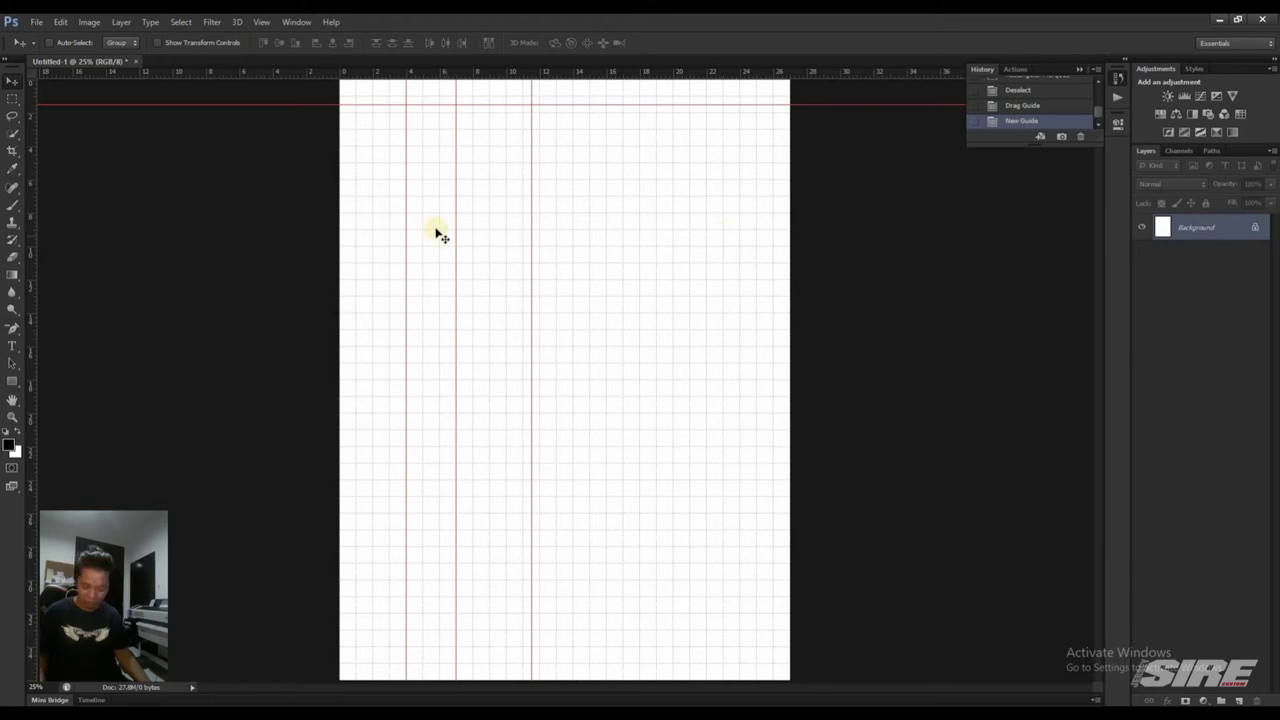
key("m")
left_click_drag(373, 104, 403, 611)
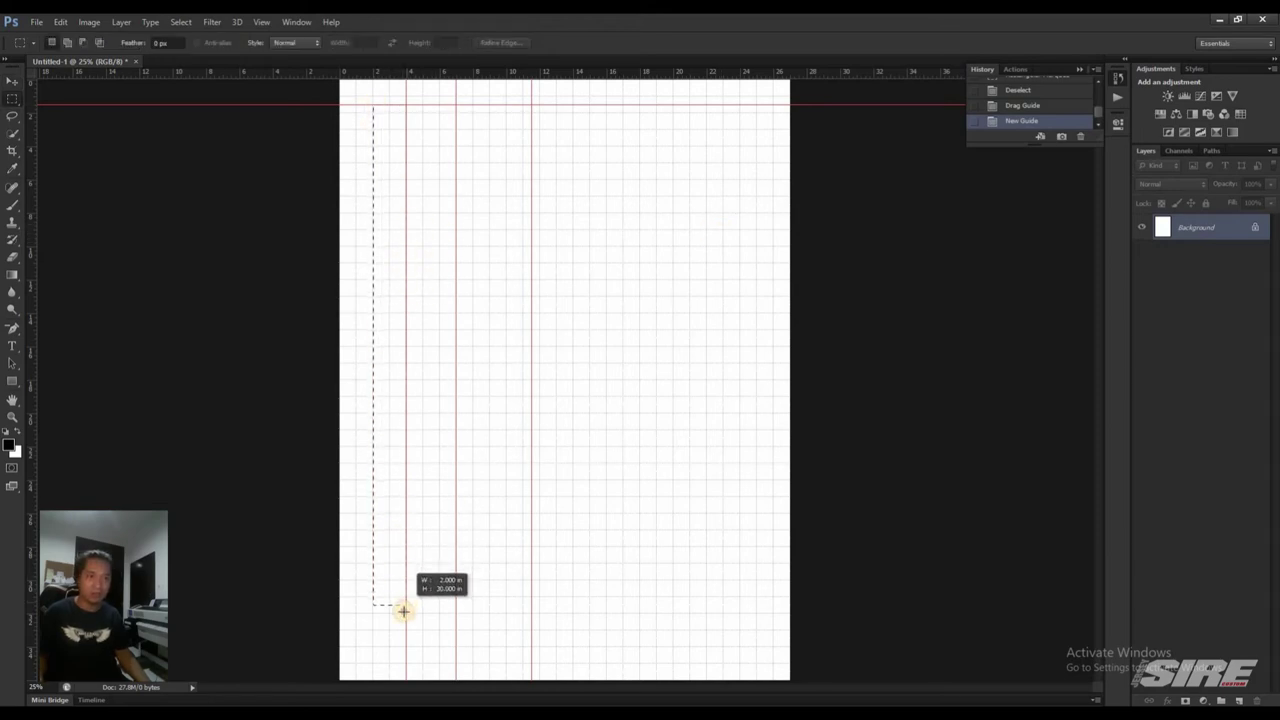
left_click_drag(403, 611, 401, 622)
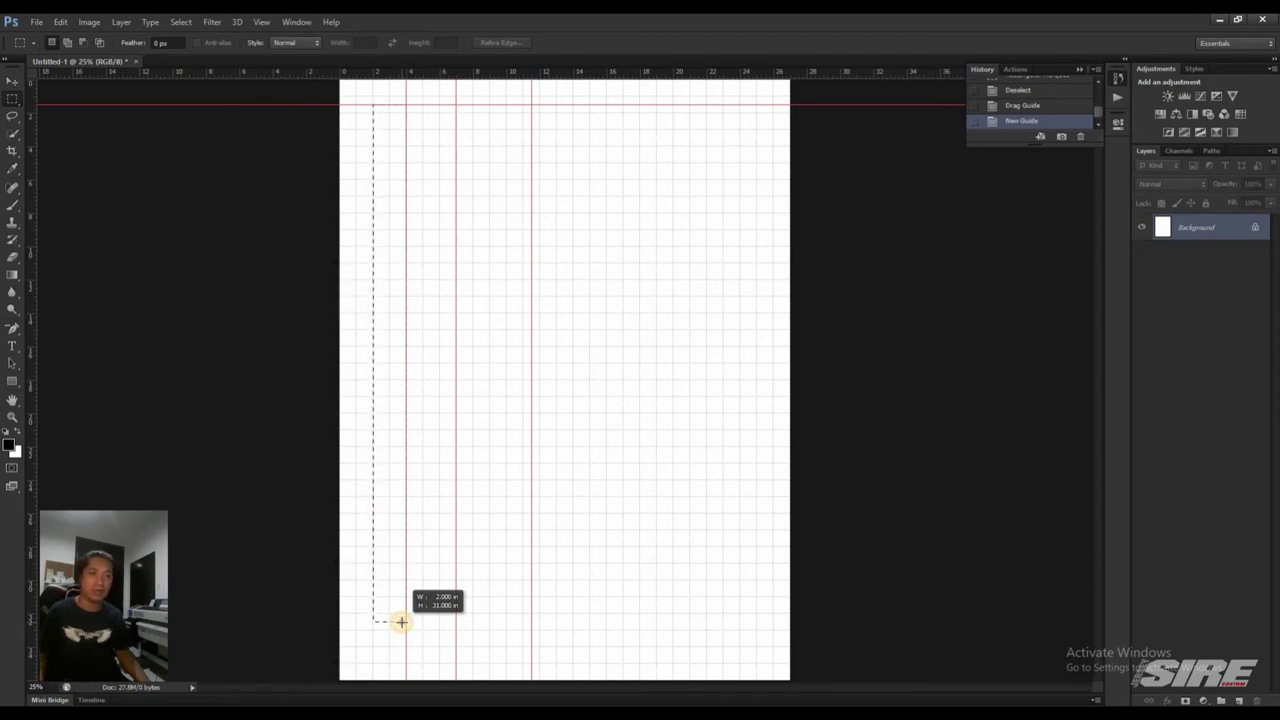
left_click_drag(401, 622, 403, 639)
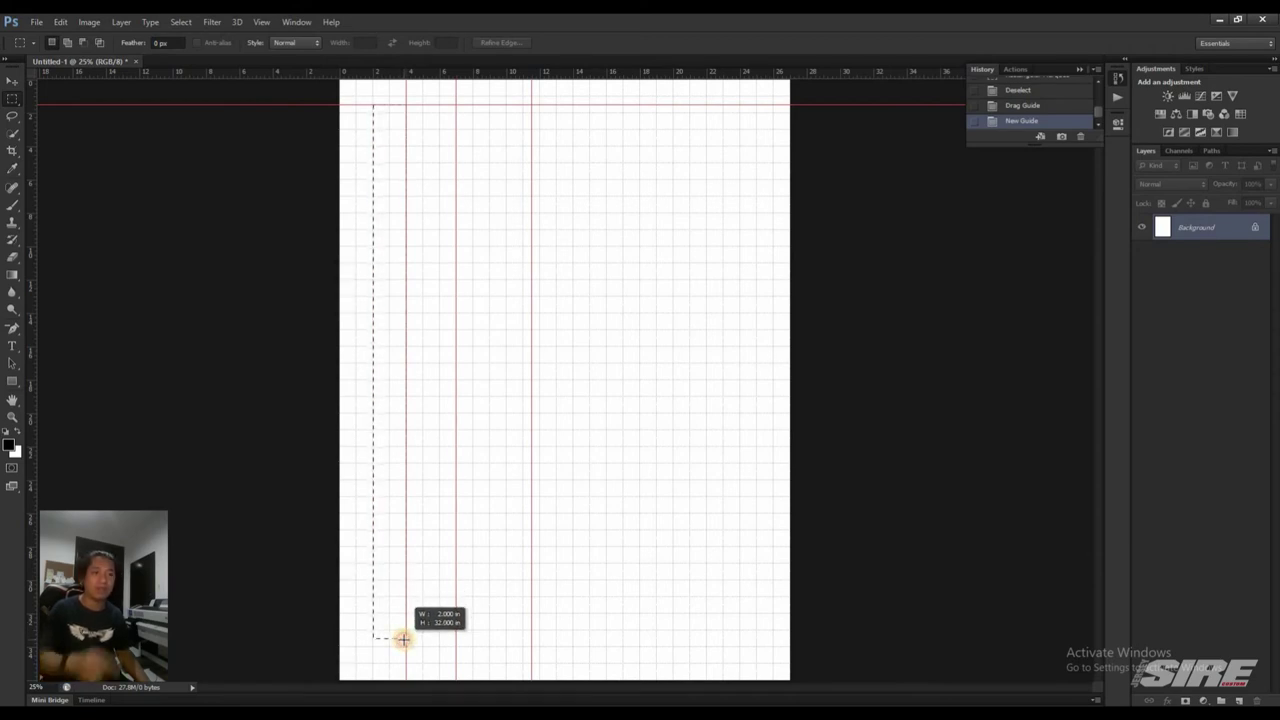
left_click_drag(403, 639, 405, 637)
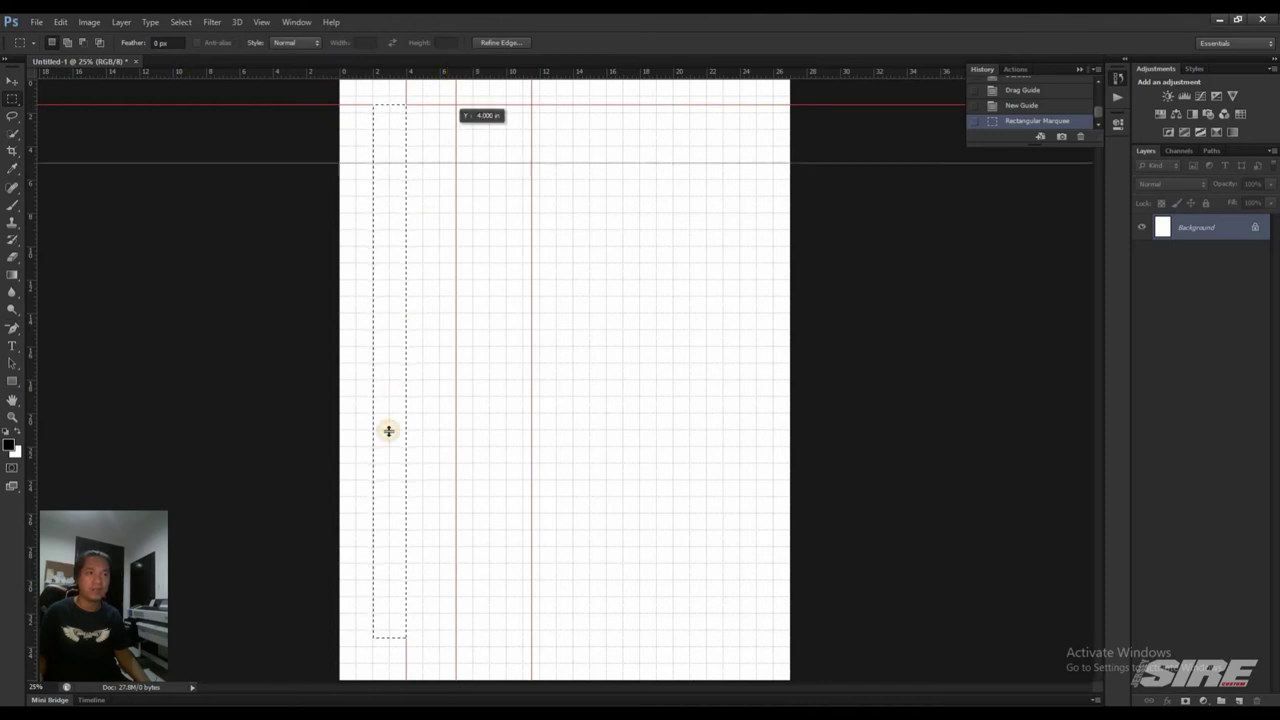
left_click_drag(397, 390, 373, 637)
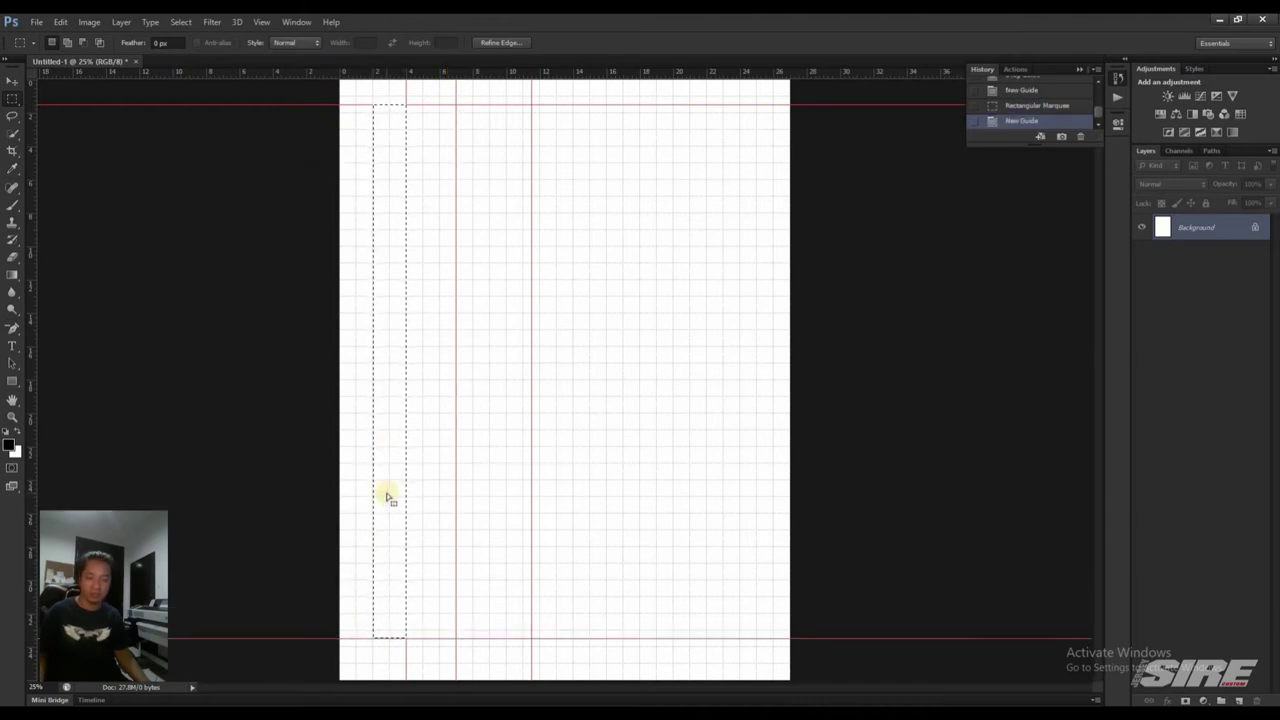
key("ctrl+d")
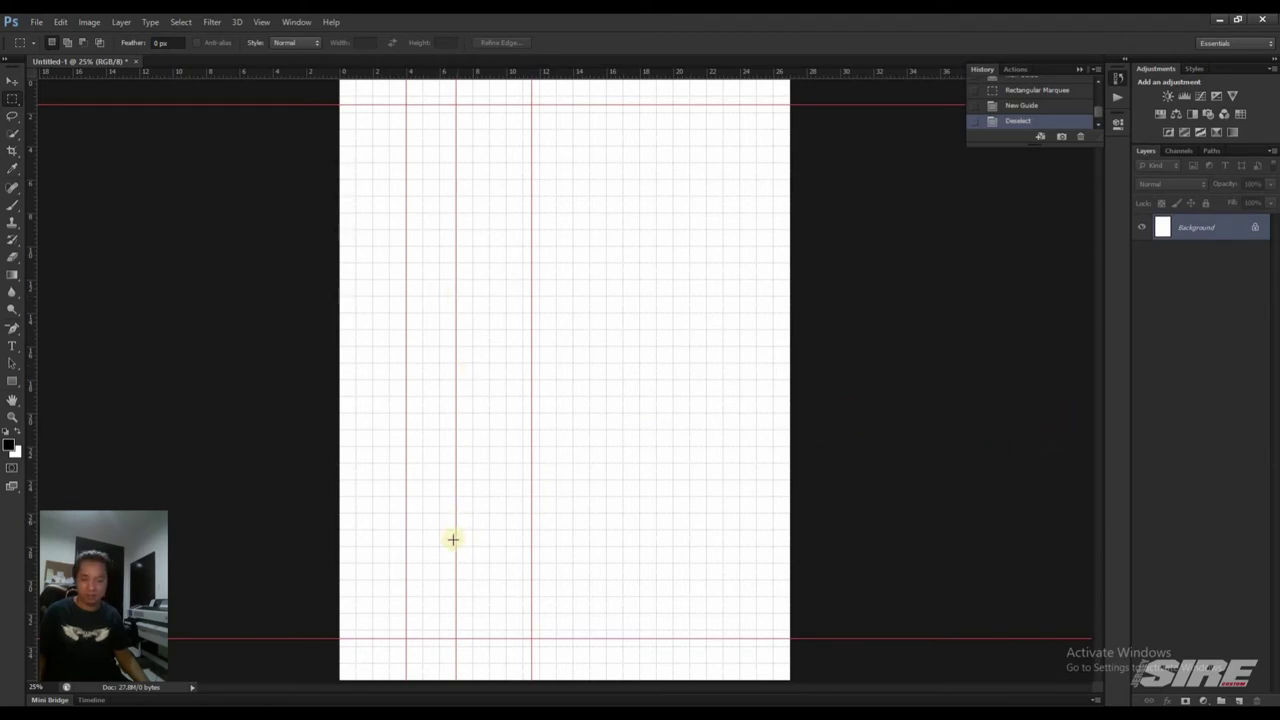
key("p")
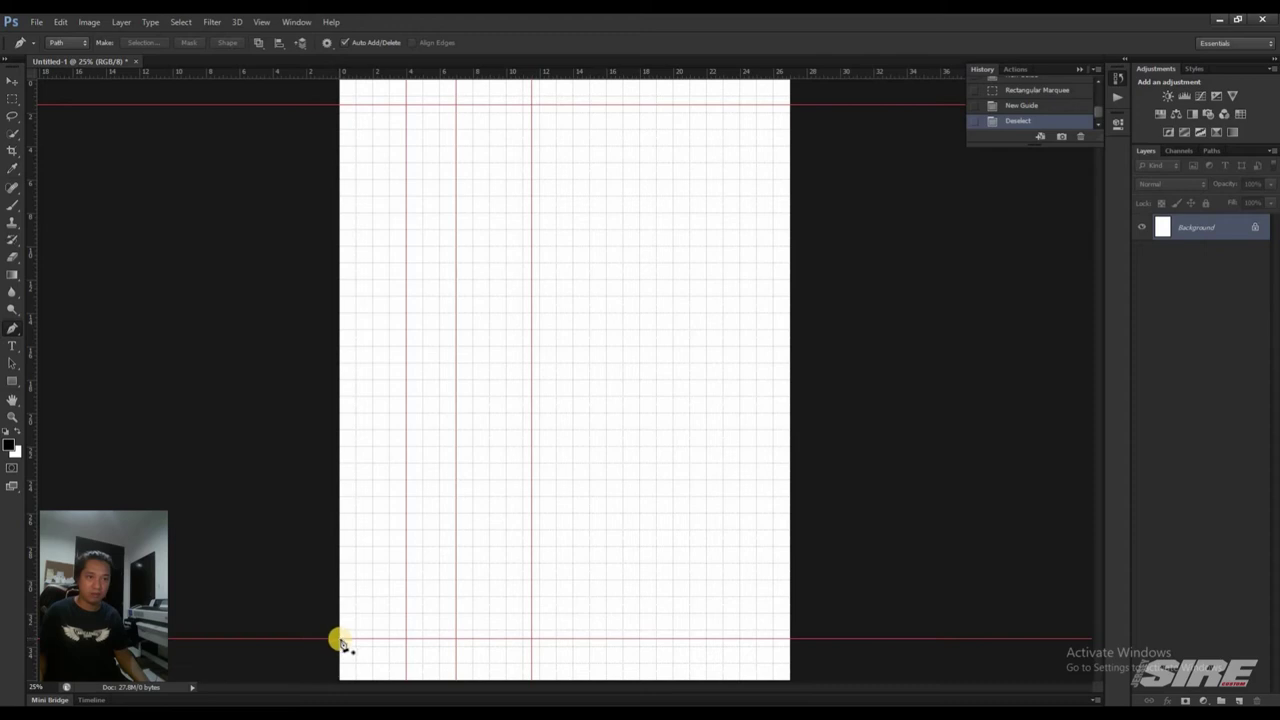
Step: Draw a closed half-front jersey path with armhole, shoulder and neckline curves, then add Layer 1
left_click(340, 638)
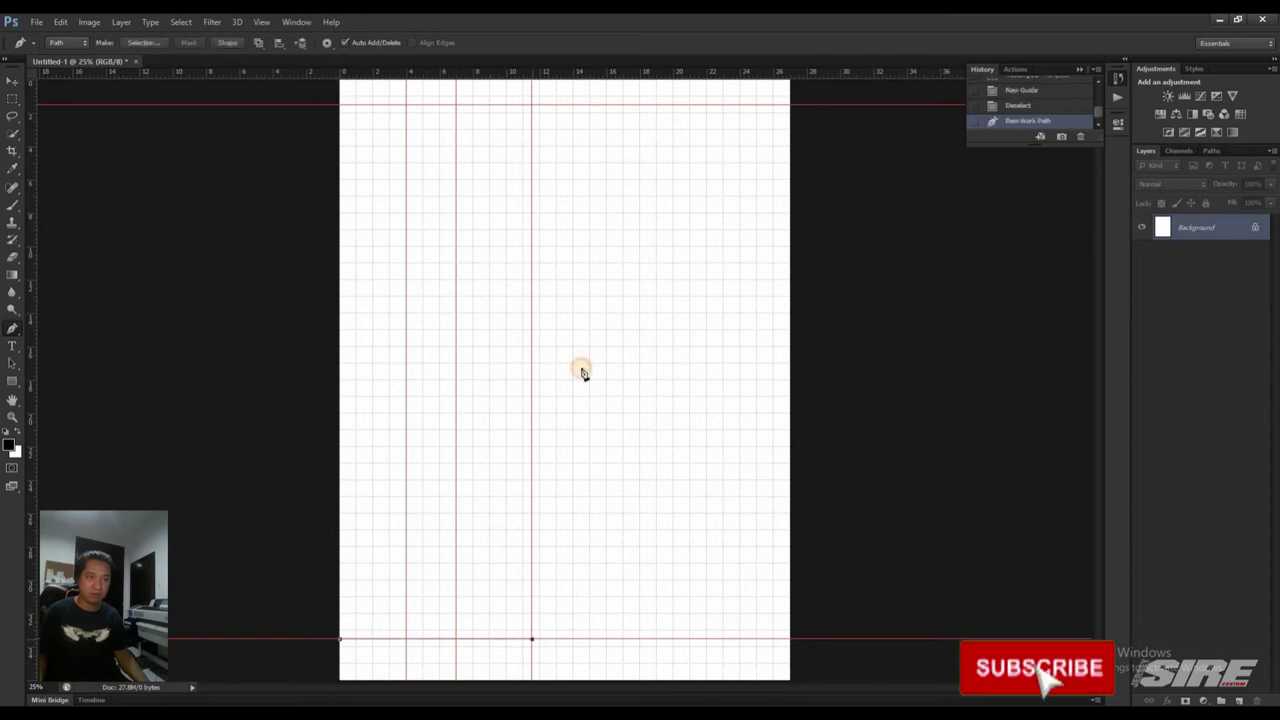
left_click(532, 264)
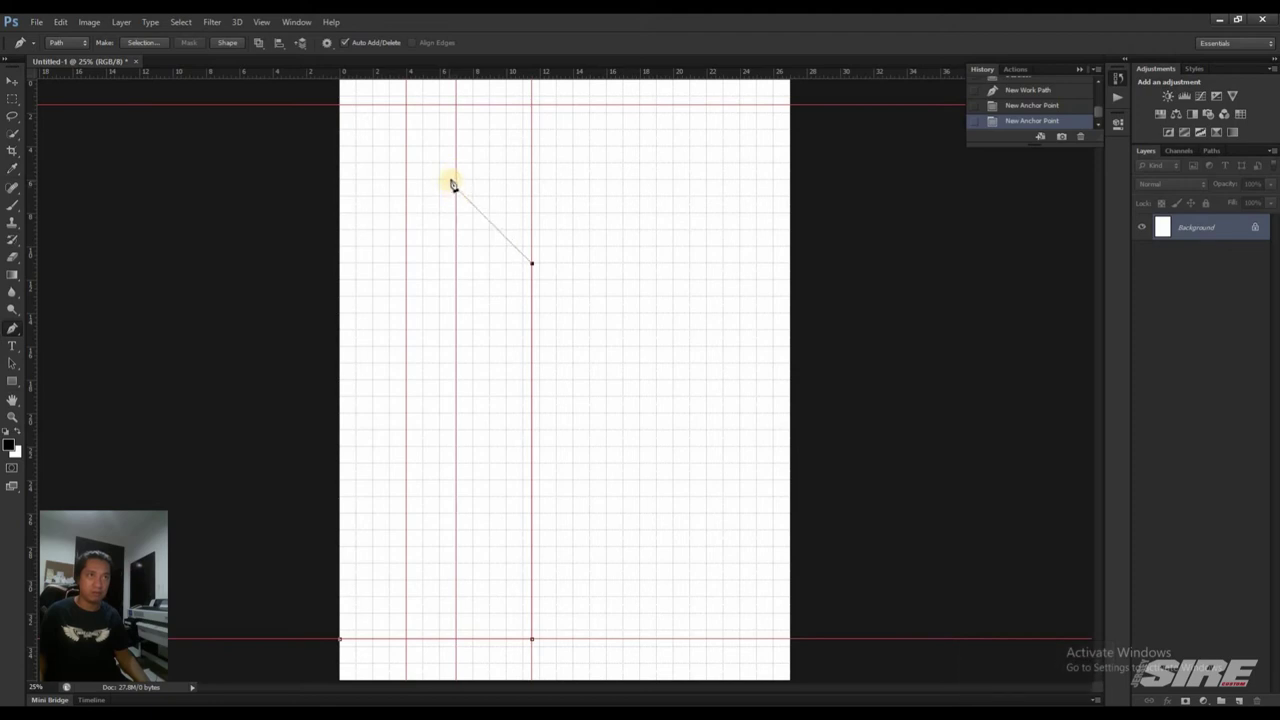
left_click_drag(449, 196, 449, 121)
left_click(457, 97)
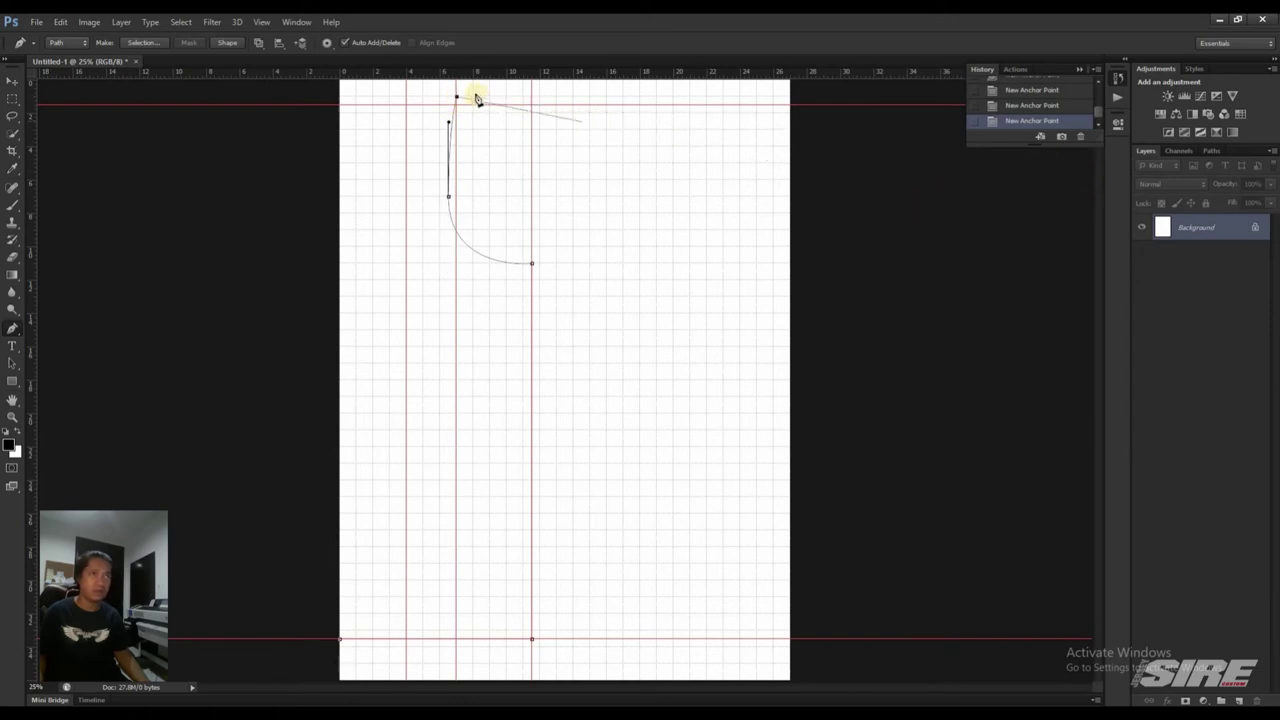
left_click(406, 80)
left_click_drag(366, 105, 326, 104)
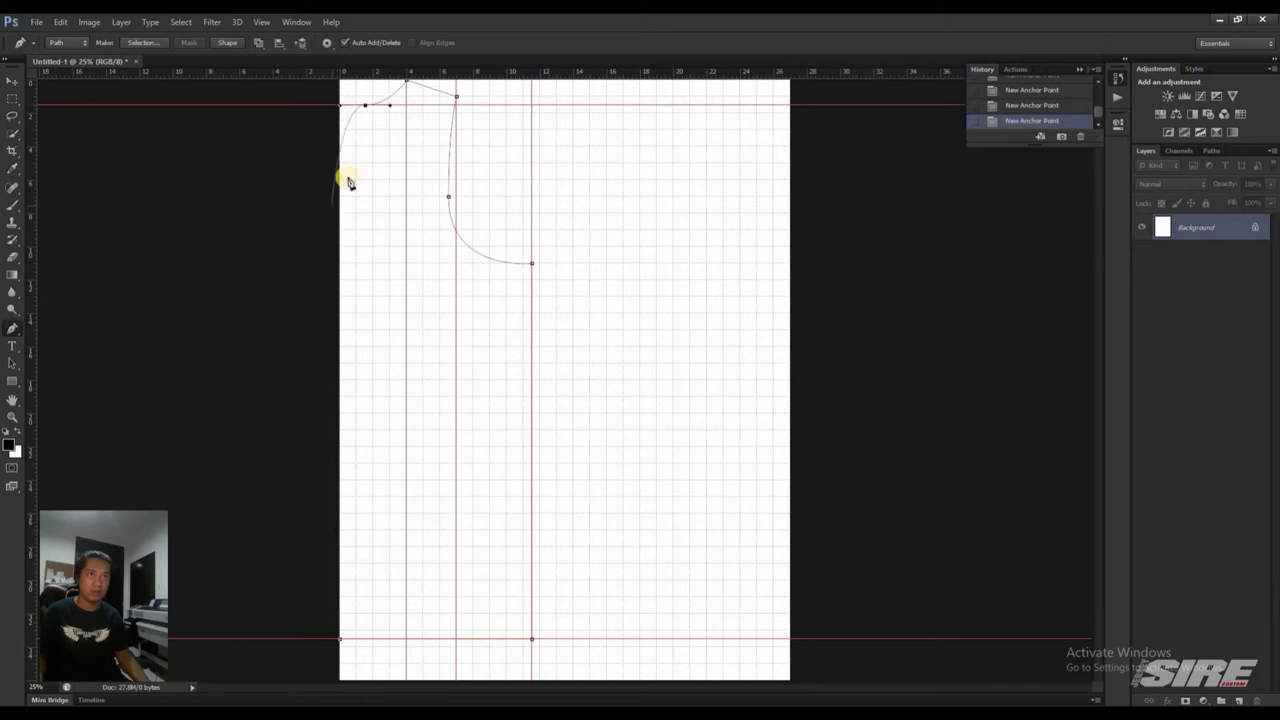
left_click(340, 638)
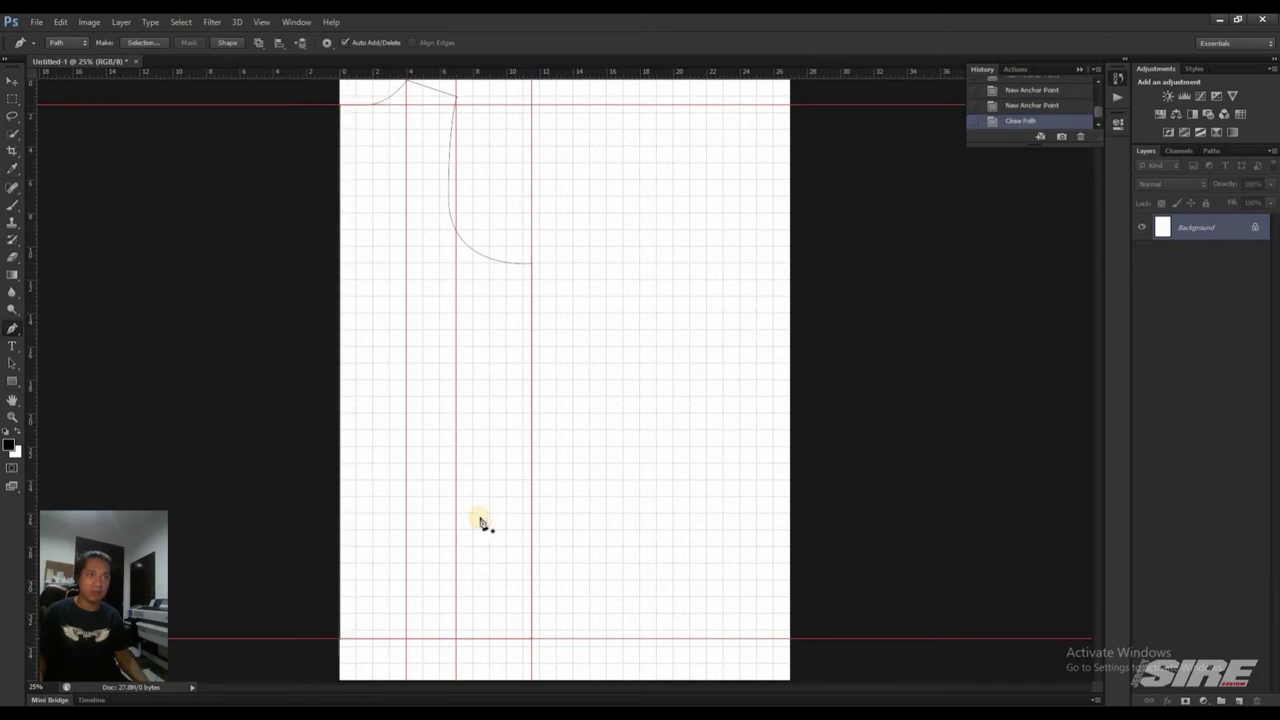
left_click(1240, 696)
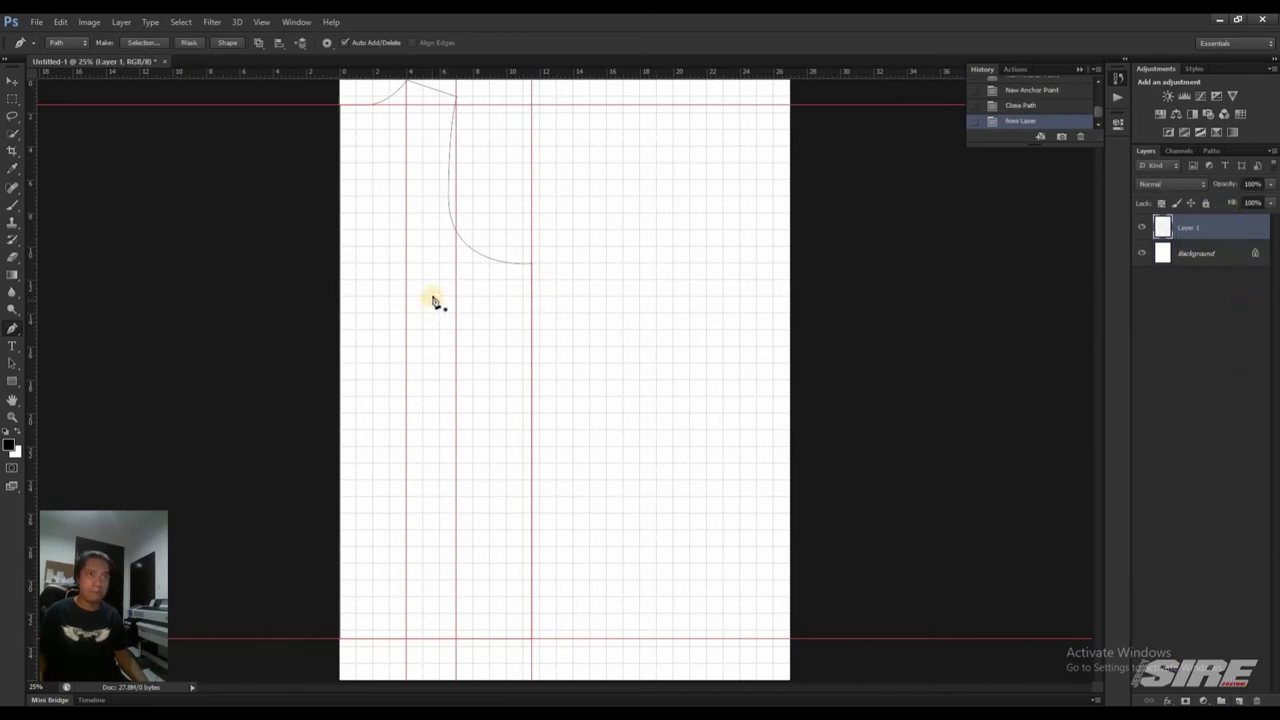
Step: Reshape the armhole anchor and measure a 4 × 10 inch box over the armhole
left_click(450, 205, "ctrl")
left_click_drag(449, 201, 448, 190)
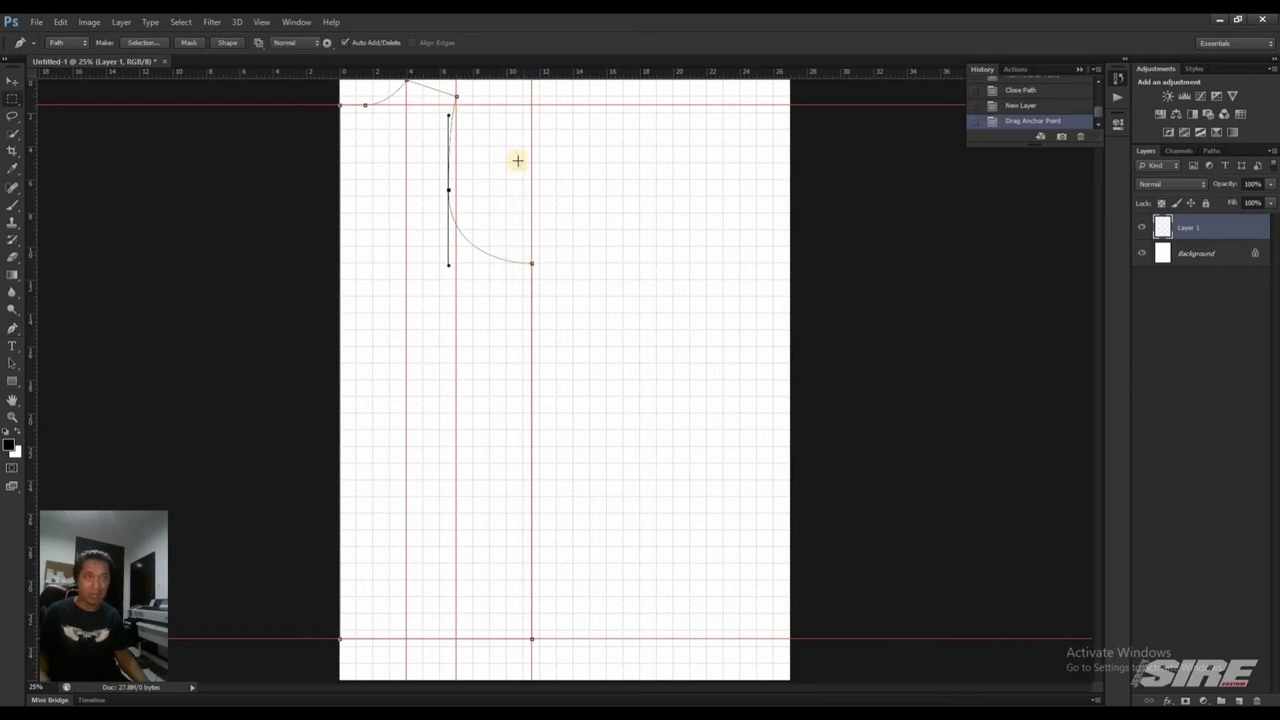
key("m")
mouse_move(457, 97)
left_mouse_down()
mouse_move(530, 262)
mouse_move(516, 279)
left_mouse_up()
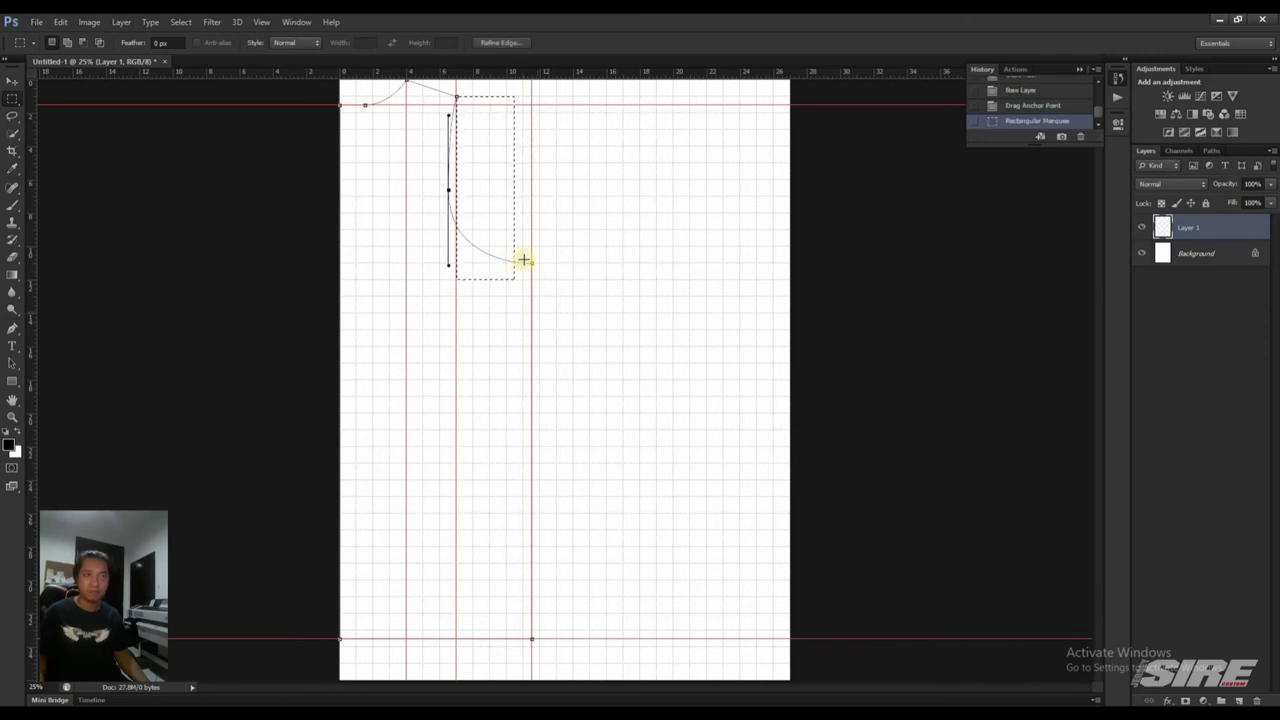
Step: Add a horizontal guide at 10.5 inches and shift the side-seam vertical guide right
left_click_drag(507, 70, 498, 279)
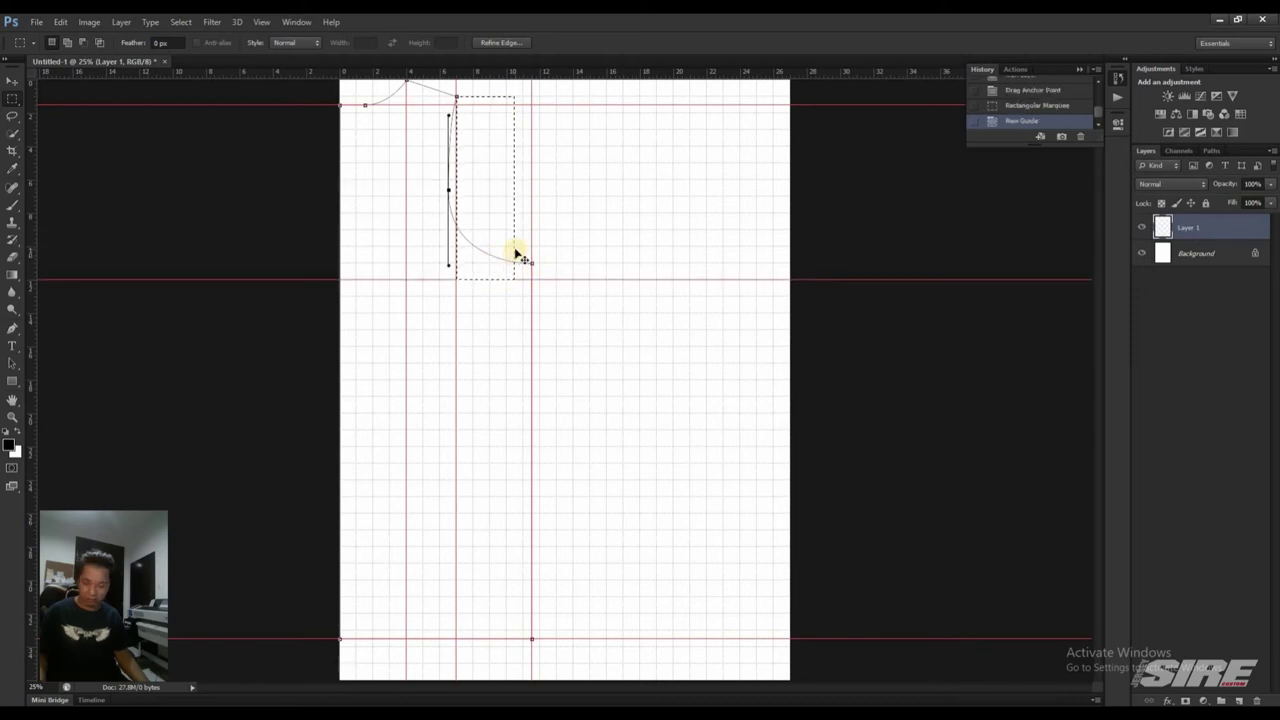
key("ctrl+d")
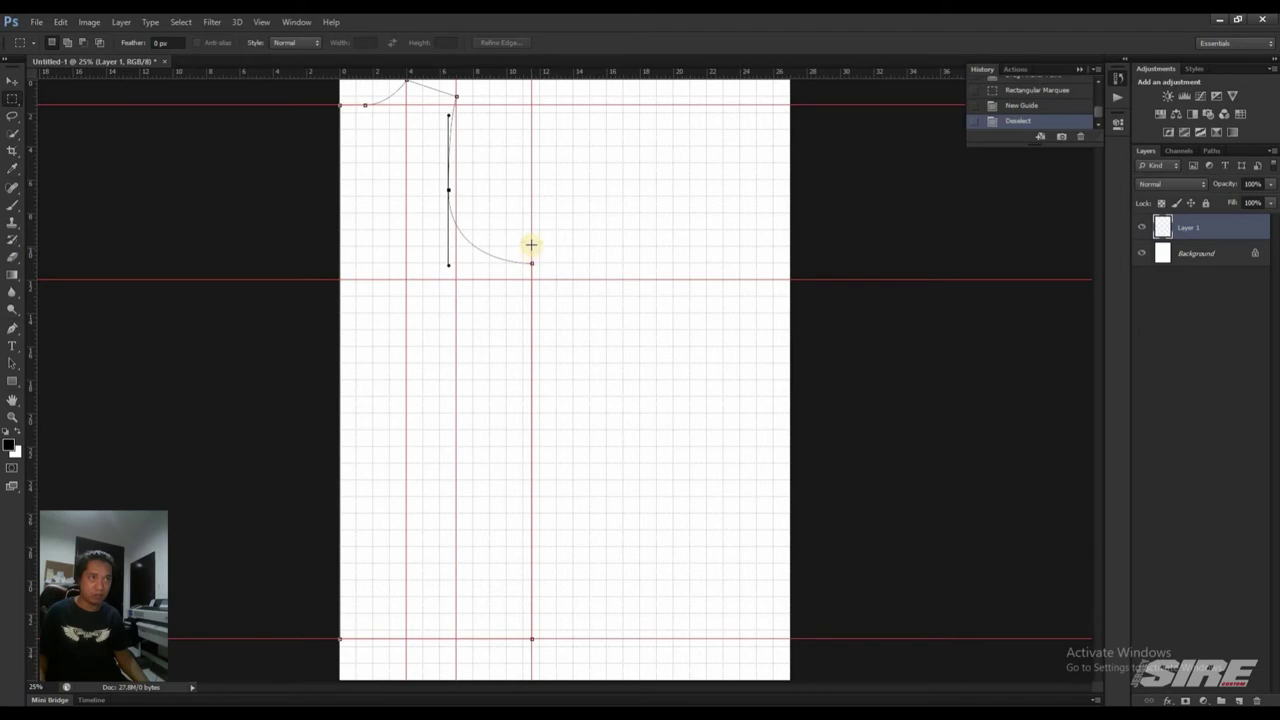
key("v")
mouse_move(531, 244)
left_mouse_down()
mouse_move(589, 252)
mouse_move(533, 283)
left_mouse_up()
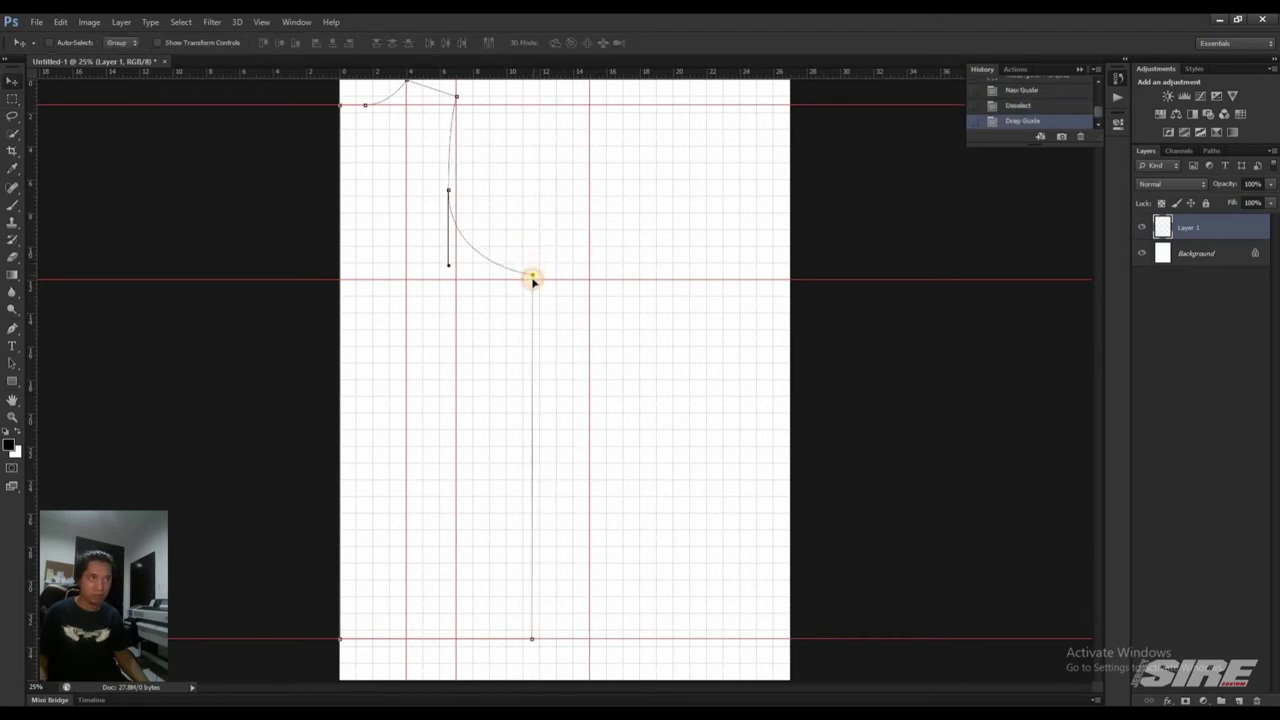
Step: Snap the armhole curve's end anchor onto the horizontal guide, undoing a stray anchor shift
left_click_drag(531, 277, 531, 279)
left_click_drag(448, 190, 448, 198)
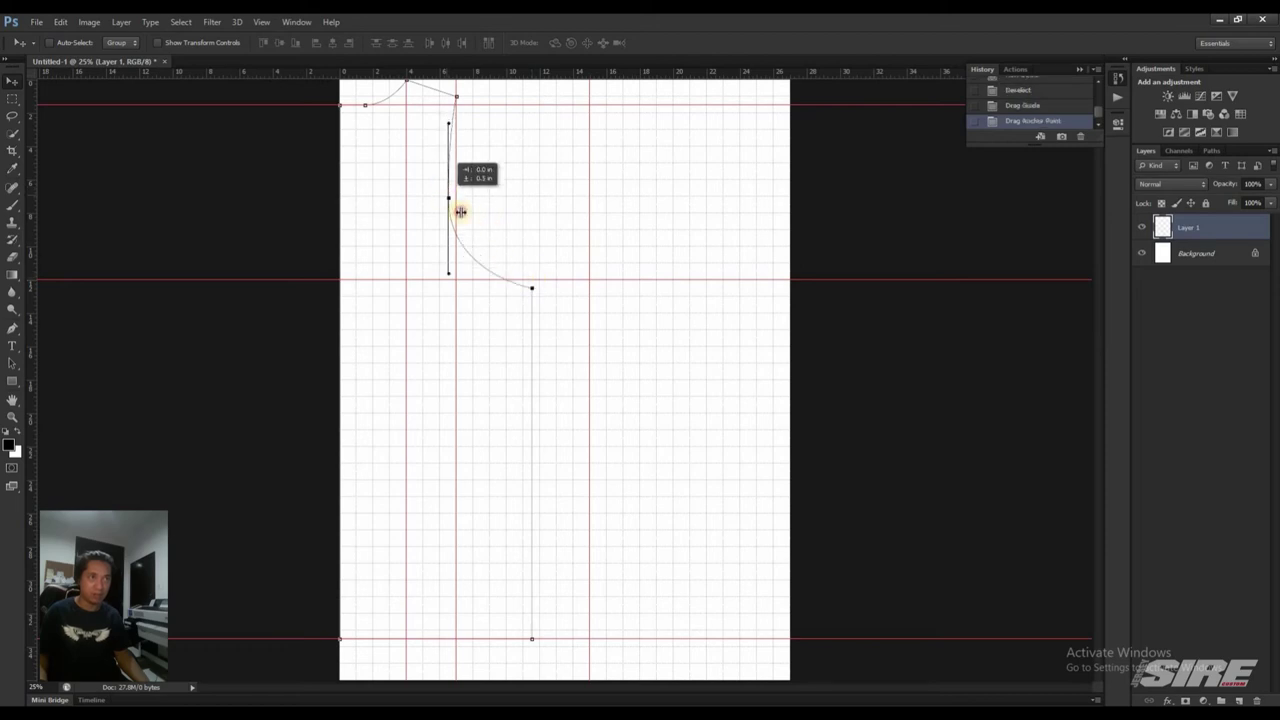
key("ctrl+z")
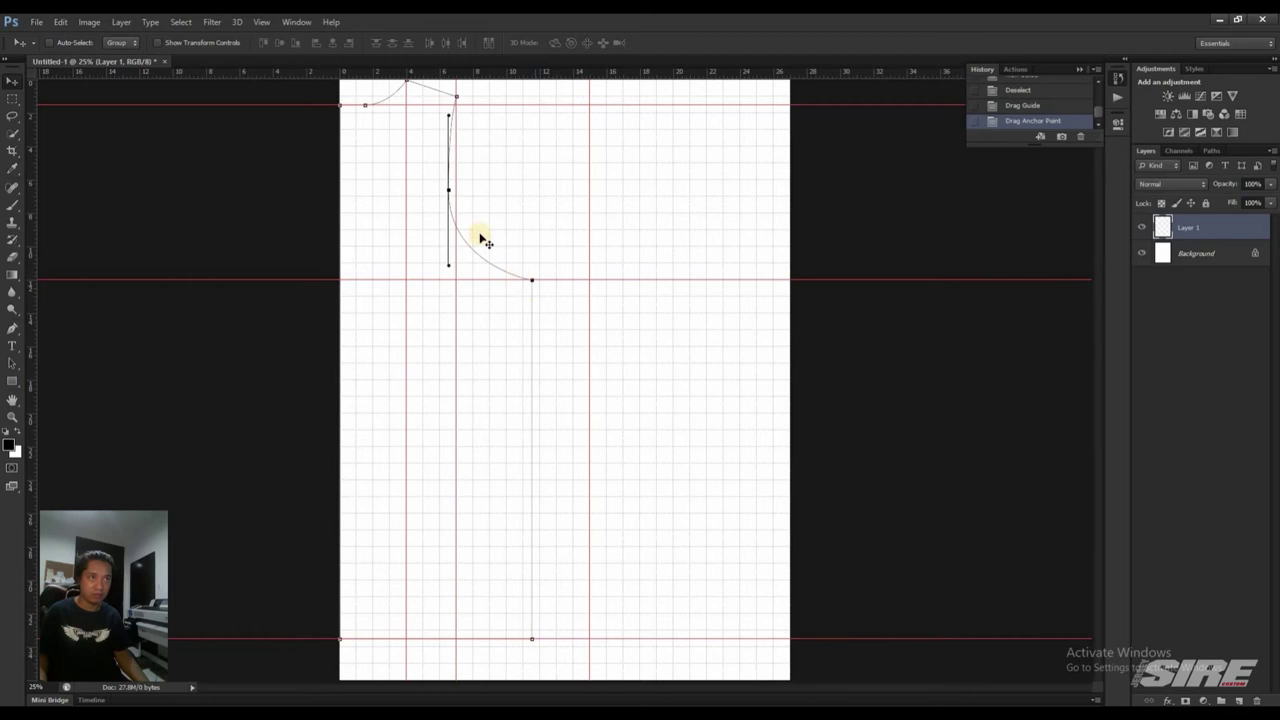
left_click(450, 194)
left_click_drag(450, 194, 451, 197)
Step: Dismiss the no-selected-layer errors, reselect Layer 1 and move the side guide to 12 in
left_click(549, 234)
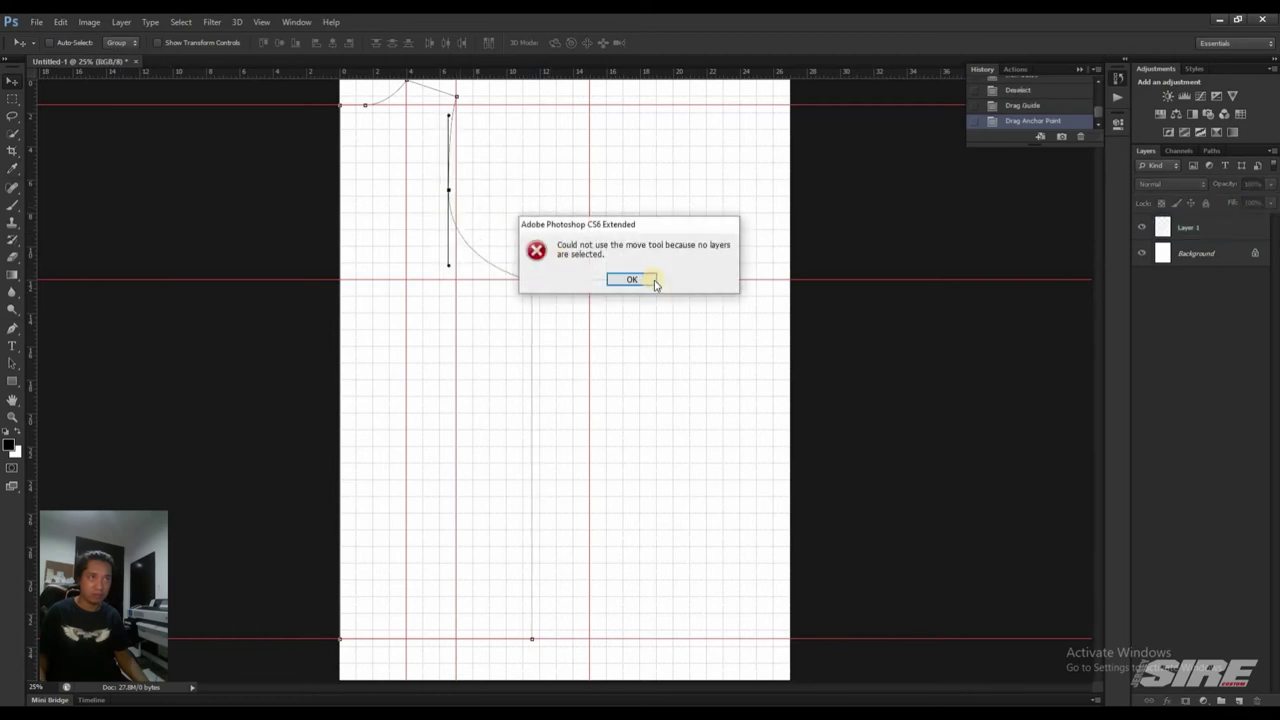
left_click(625, 279)
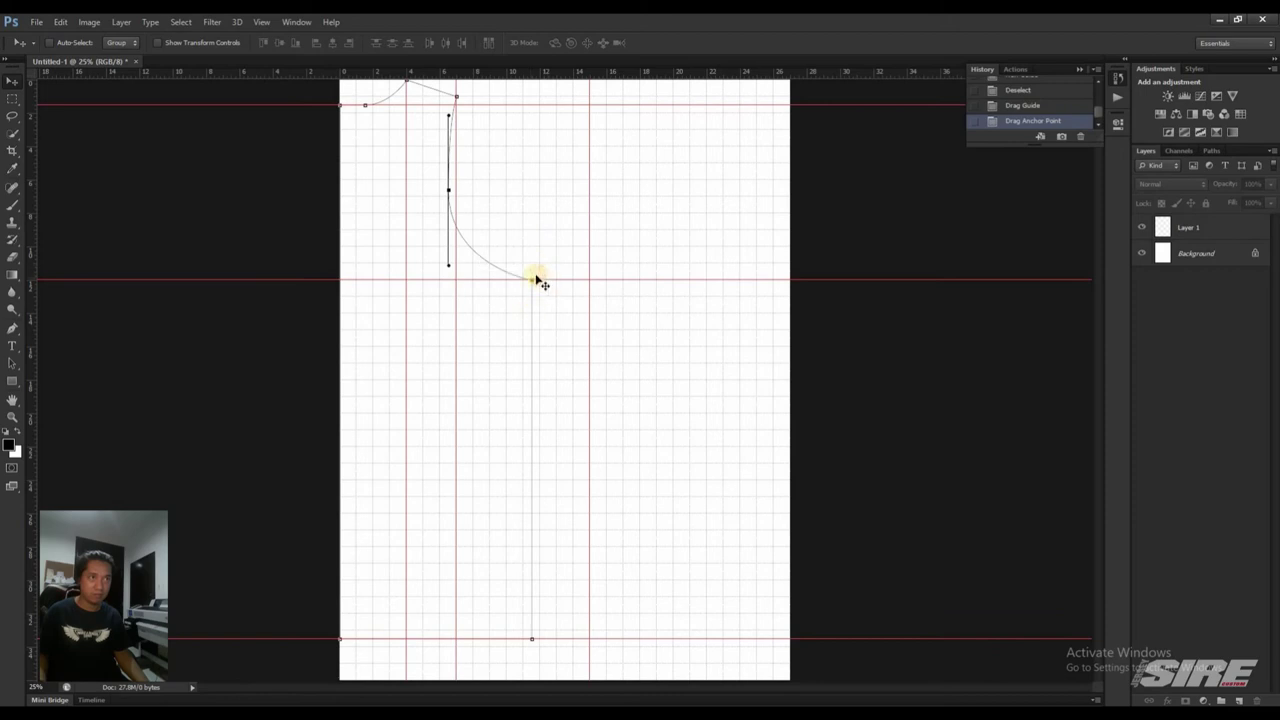
left_click(543, 260)
left_click(628, 278)
left_click(594, 248)
left_click(626, 278)
mouse_move(590, 245)
left_mouse_down()
mouse_move(536, 287)
mouse_move(543, 246)
left_mouse_up()
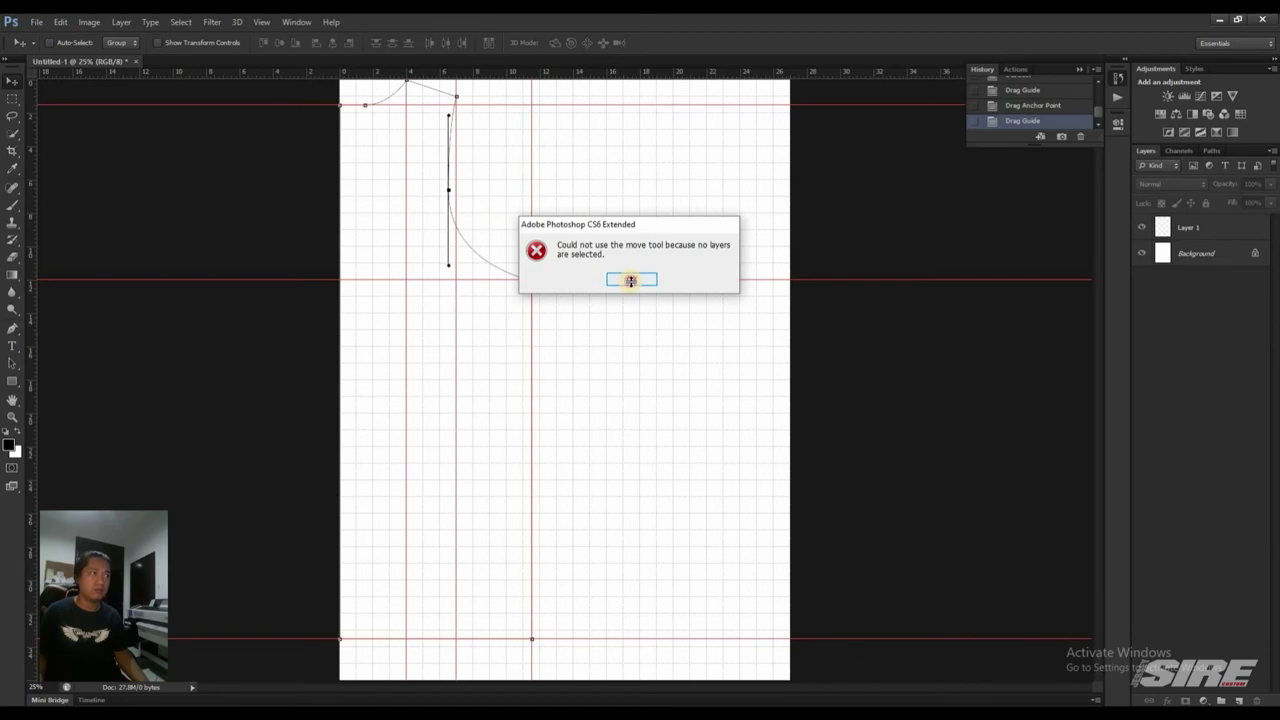
left_click(631, 281)
left_click(1180, 227)
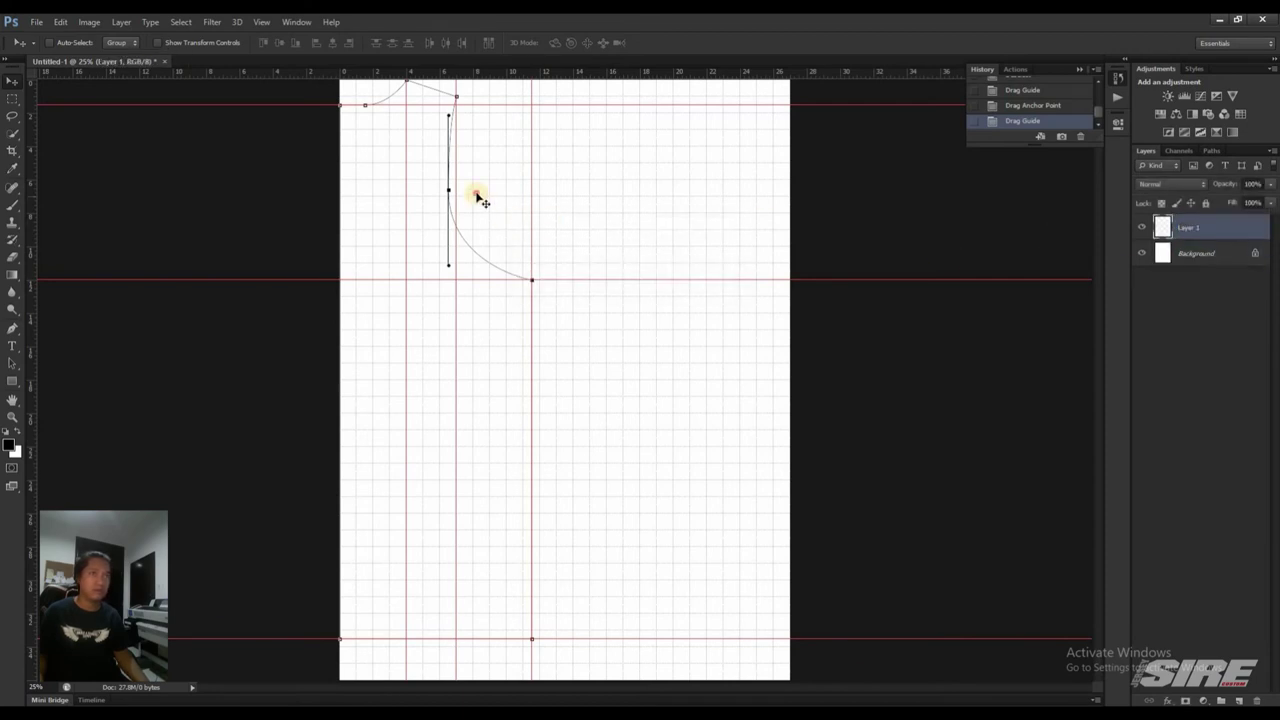
left_click_drag(449, 192, 449, 191)
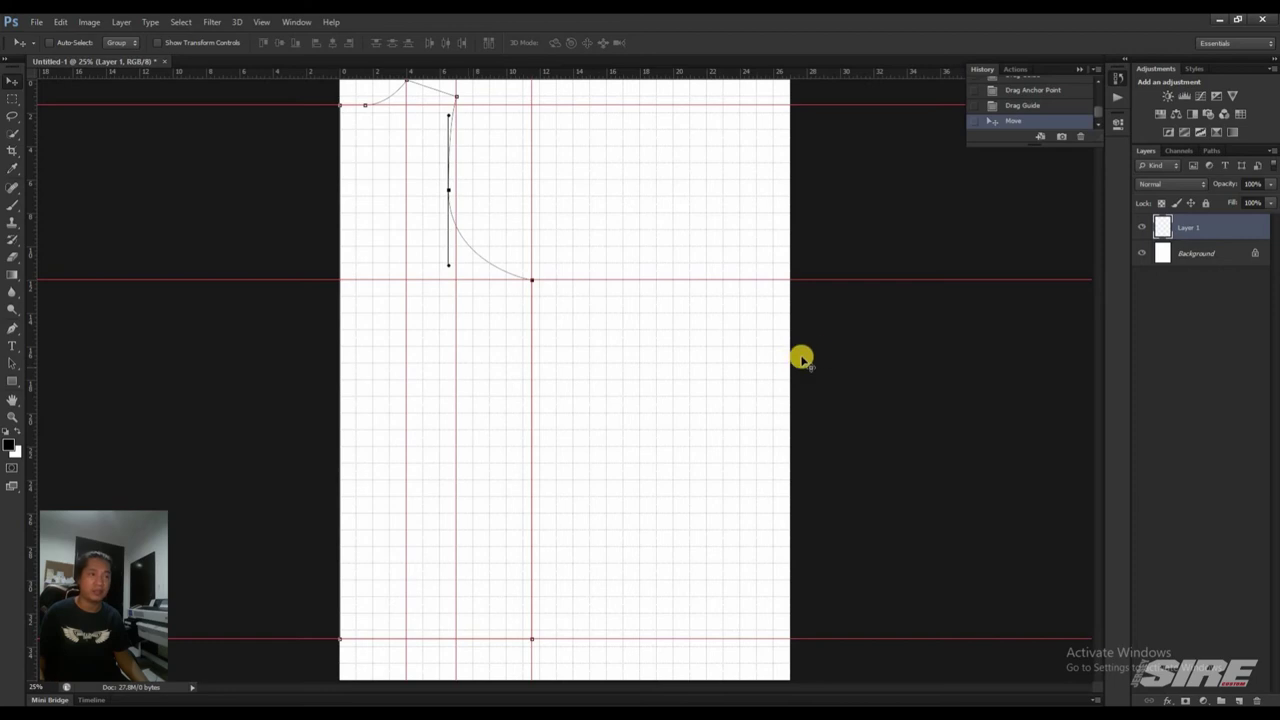
Step: Fill the traced jersey path and convert it into a selection
key("p")
right_click(486, 386)
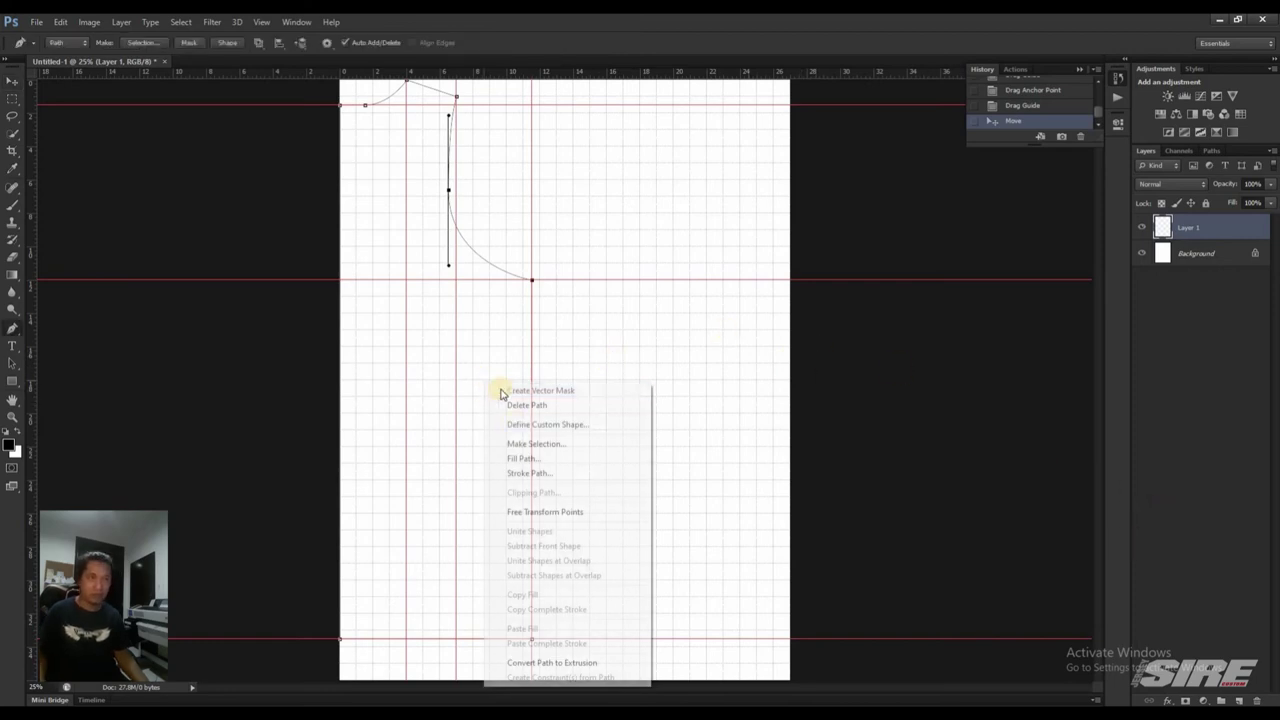
left_click(566, 458)
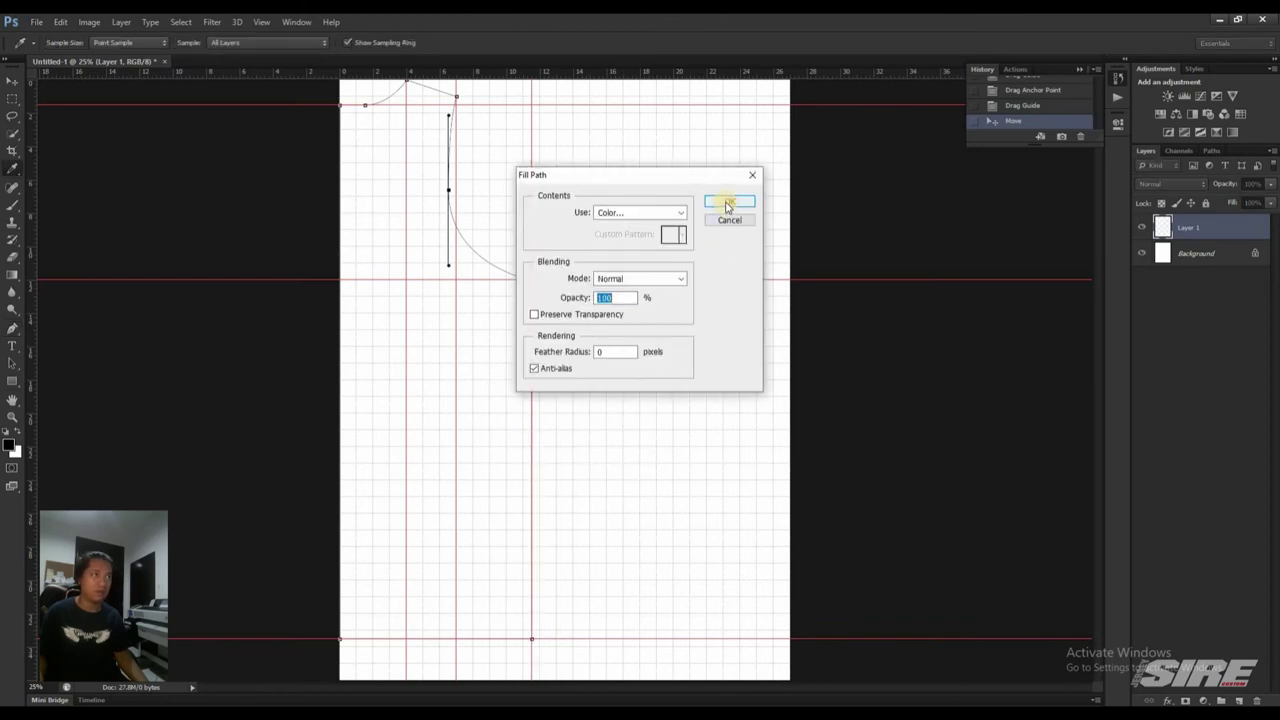
left_click(727, 206)
right_click(480, 334)
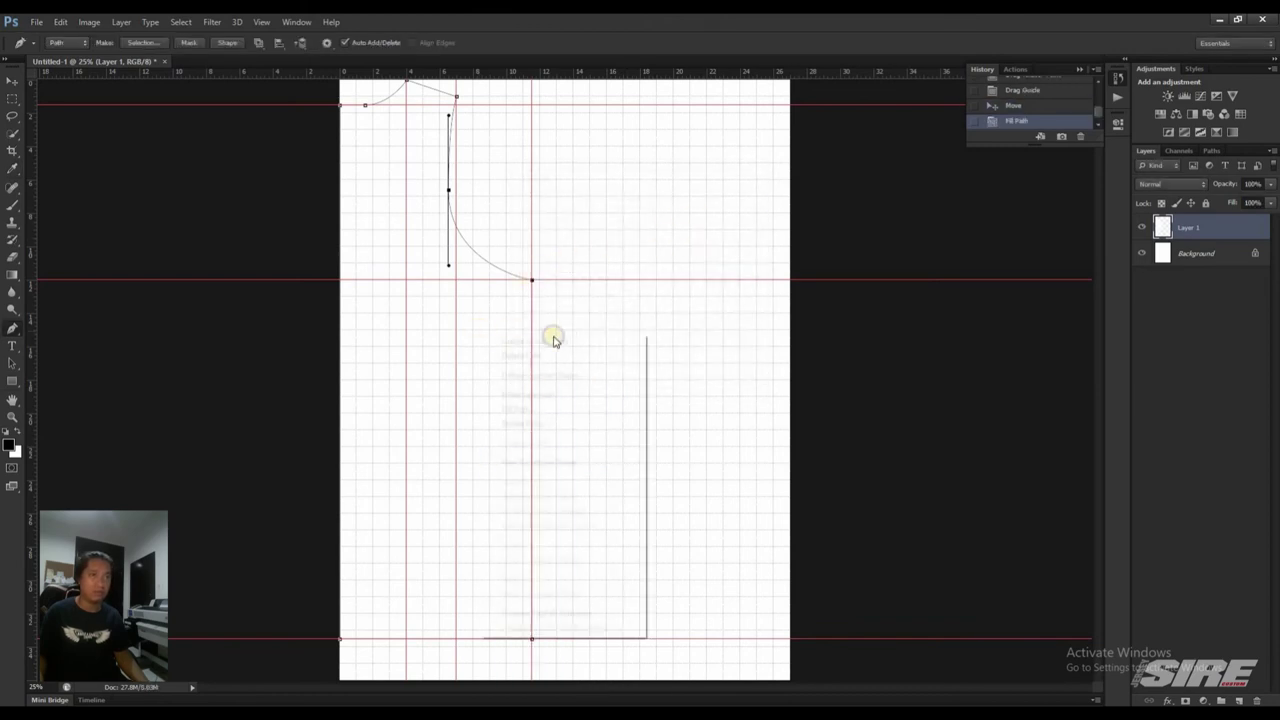
left_click(543, 397)
left_click(708, 223)
Step: Fill the jersey selection with solid red and deselect it
right_click(503, 360)
key("Escape")
key("m")
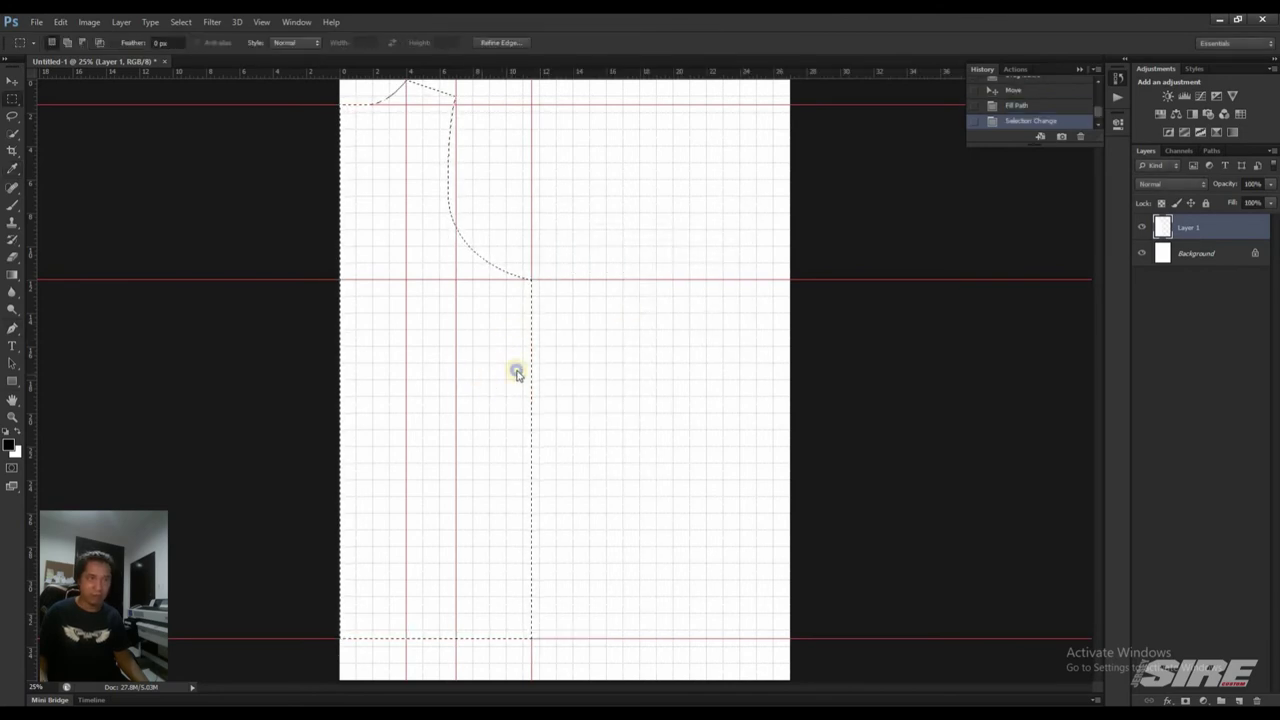
right_click(483, 361)
left_click(532, 566)
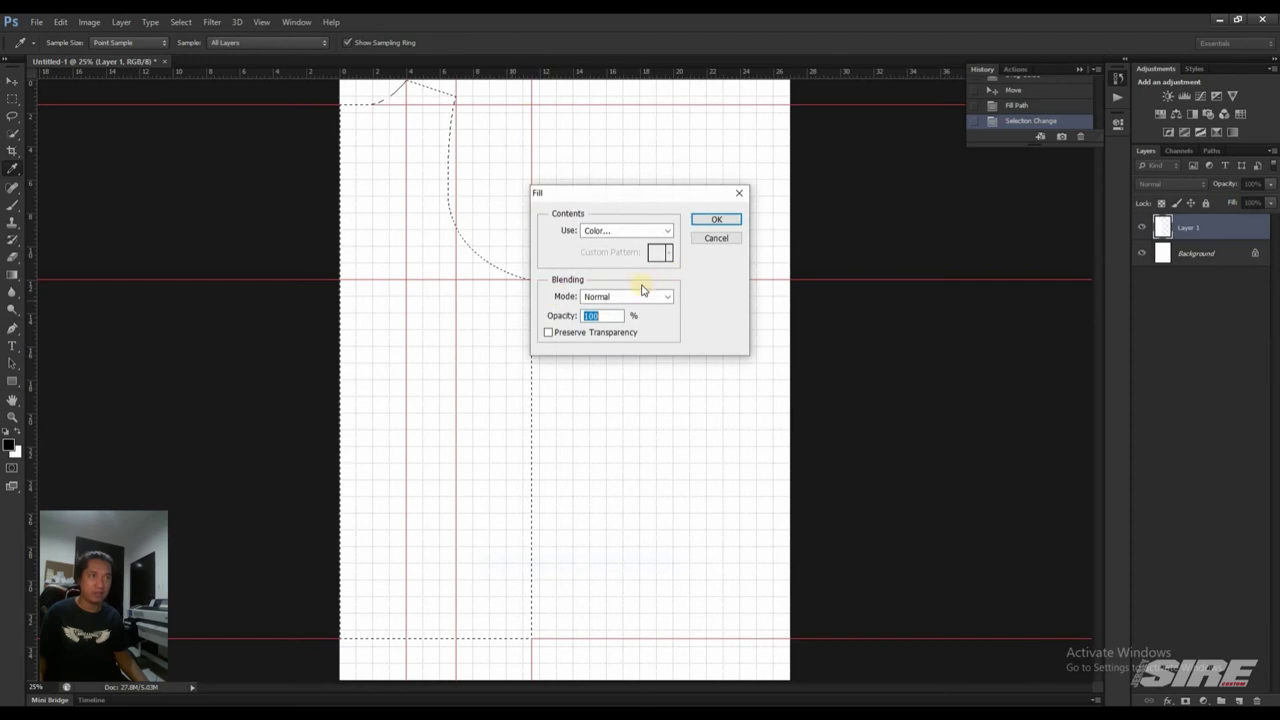
left_click(716, 219)
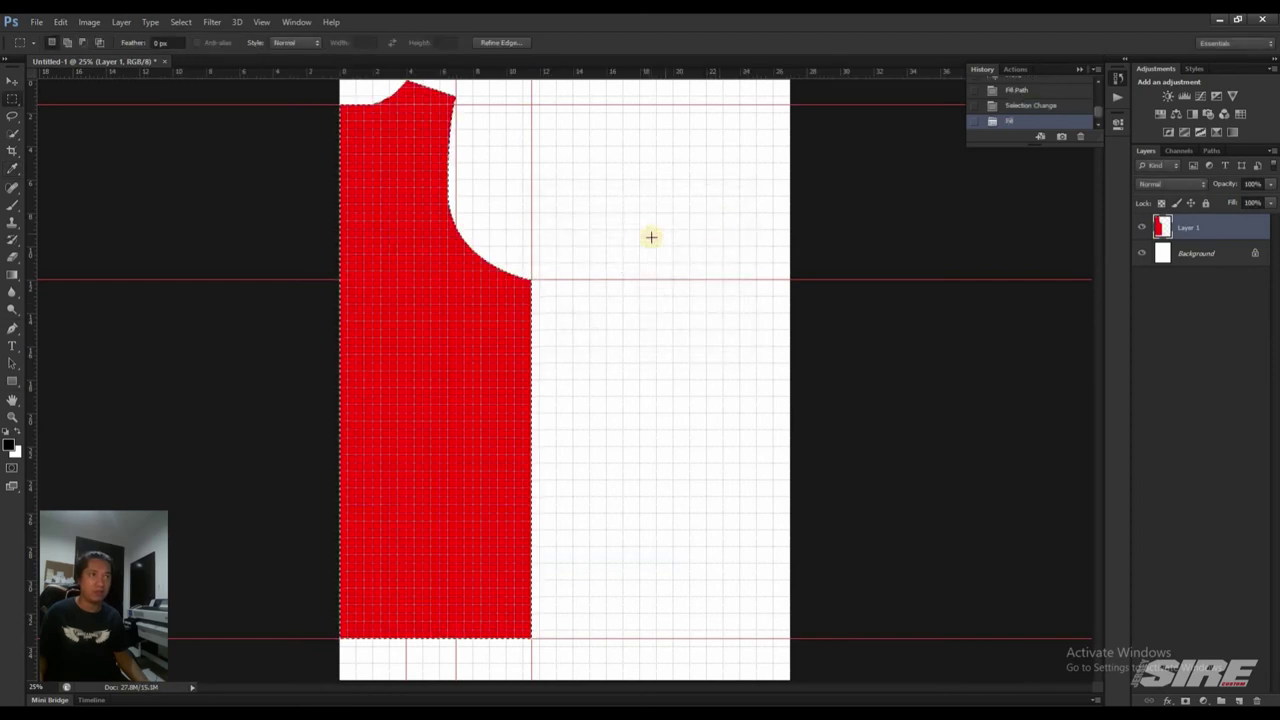
key("ctrl+d")
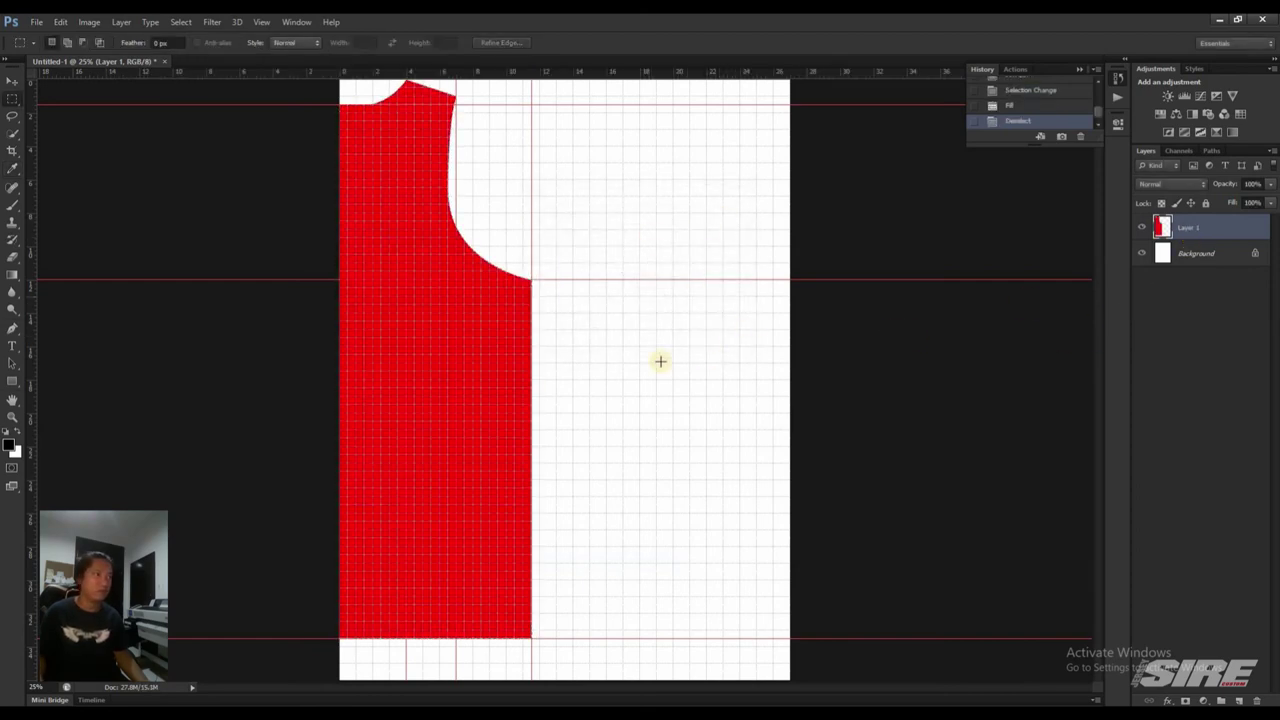
Step: Move the red front piece 11.5 in right onto the side guide
key("v")
left_click_drag(429, 409, 576, 431)
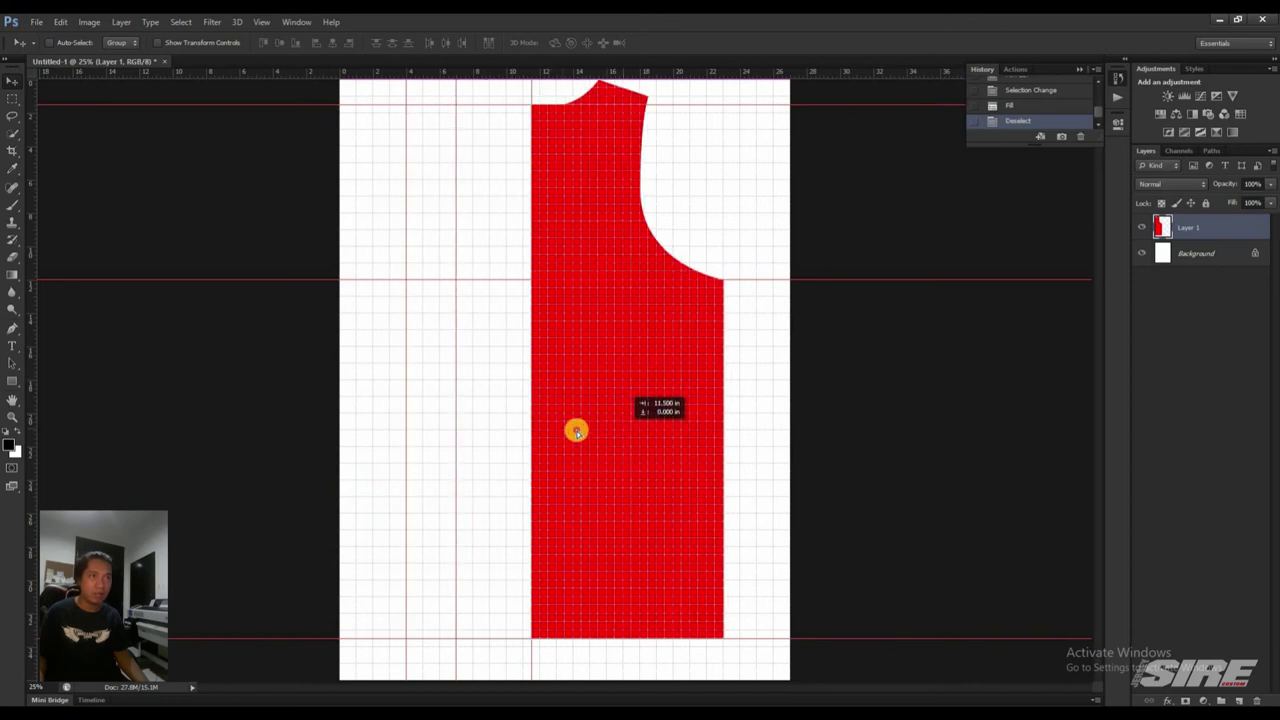
left_click_drag(576, 431, 620, 436)
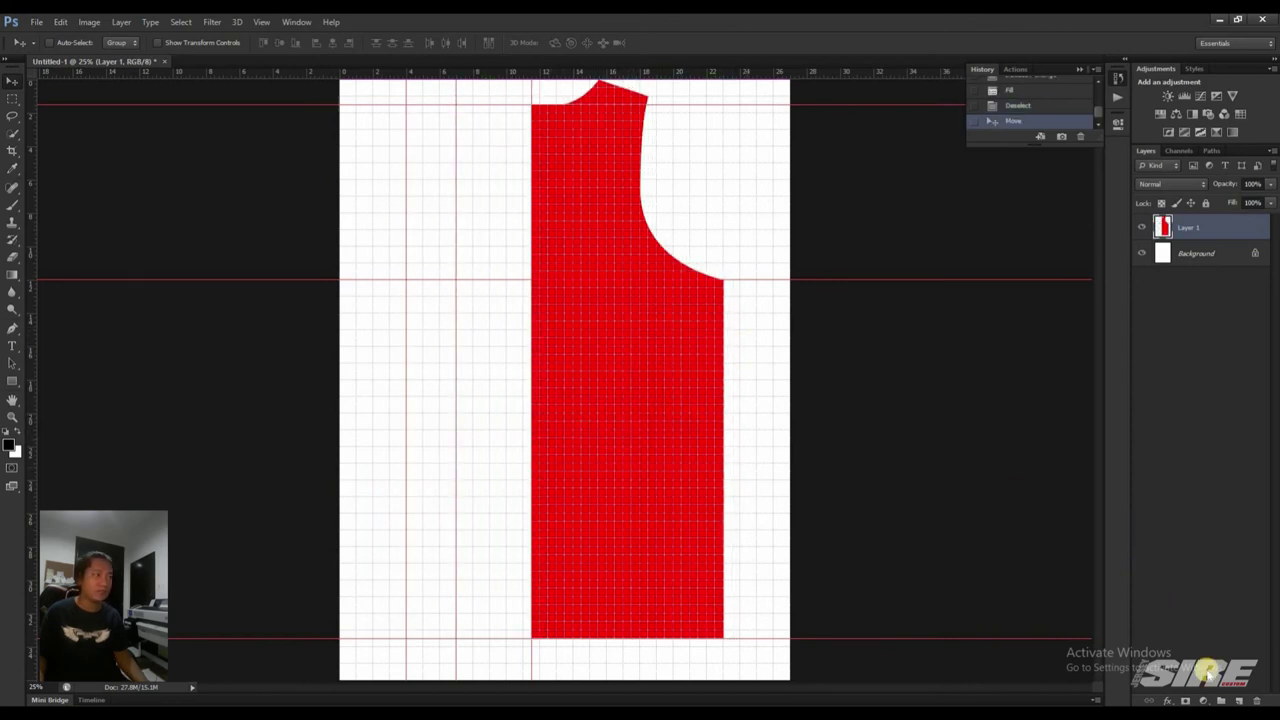
Step: Duplicate Layer 1, delete the copy, and zoom in to 50%
left_click_drag(1226, 230, 1237, 697)
left_click(1221, 257)
left_click(1221, 229)
key("Delete")
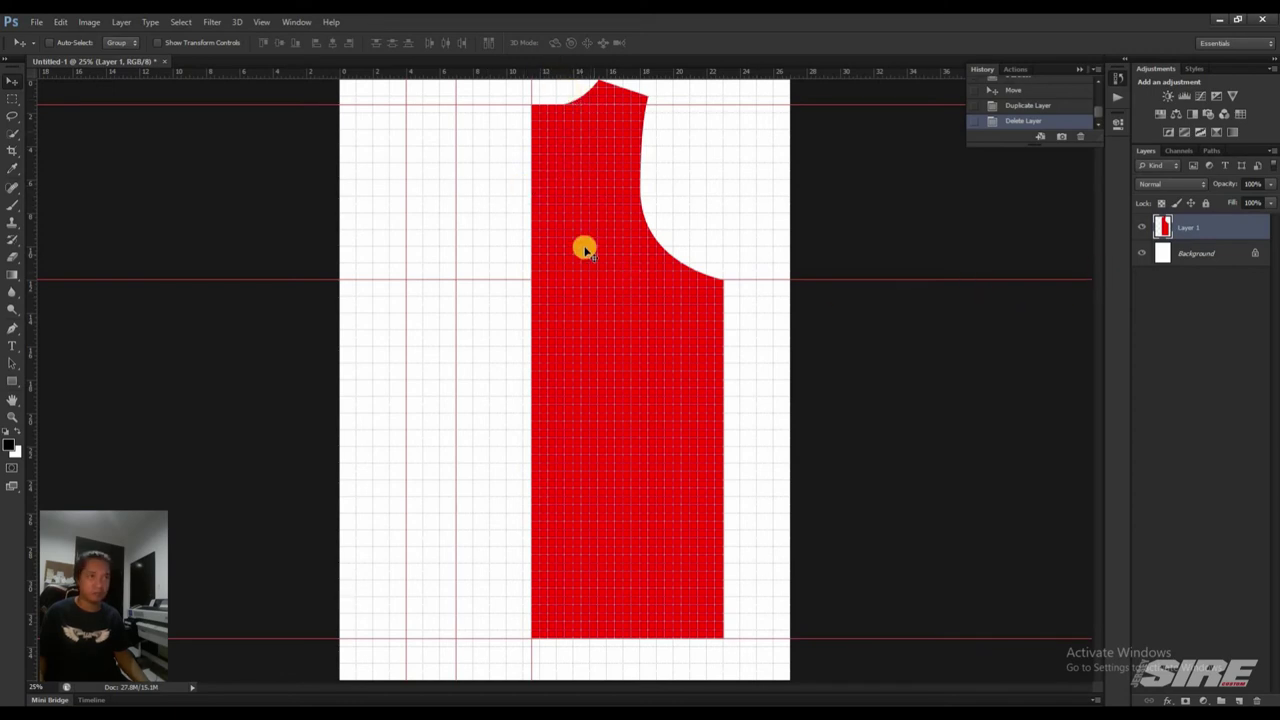
key("ctrl+plus")
key("ctrl+plus")
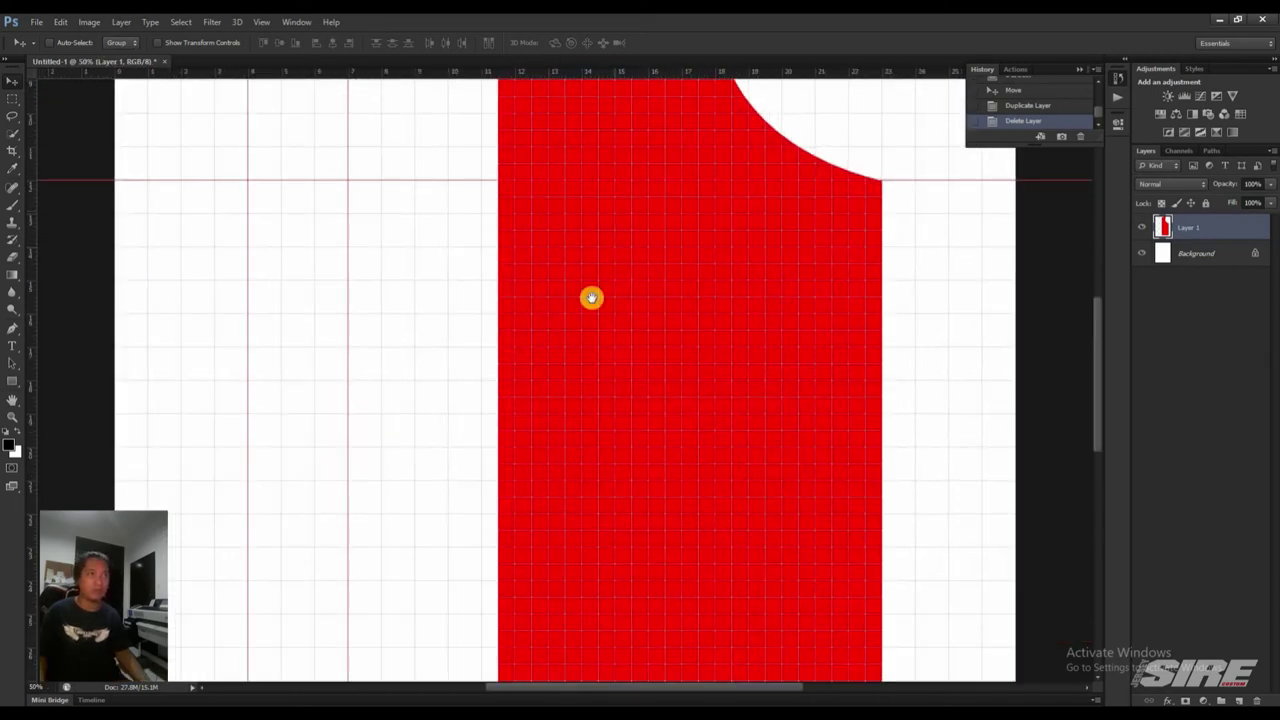
left_click_drag(591, 294, 527, 590)
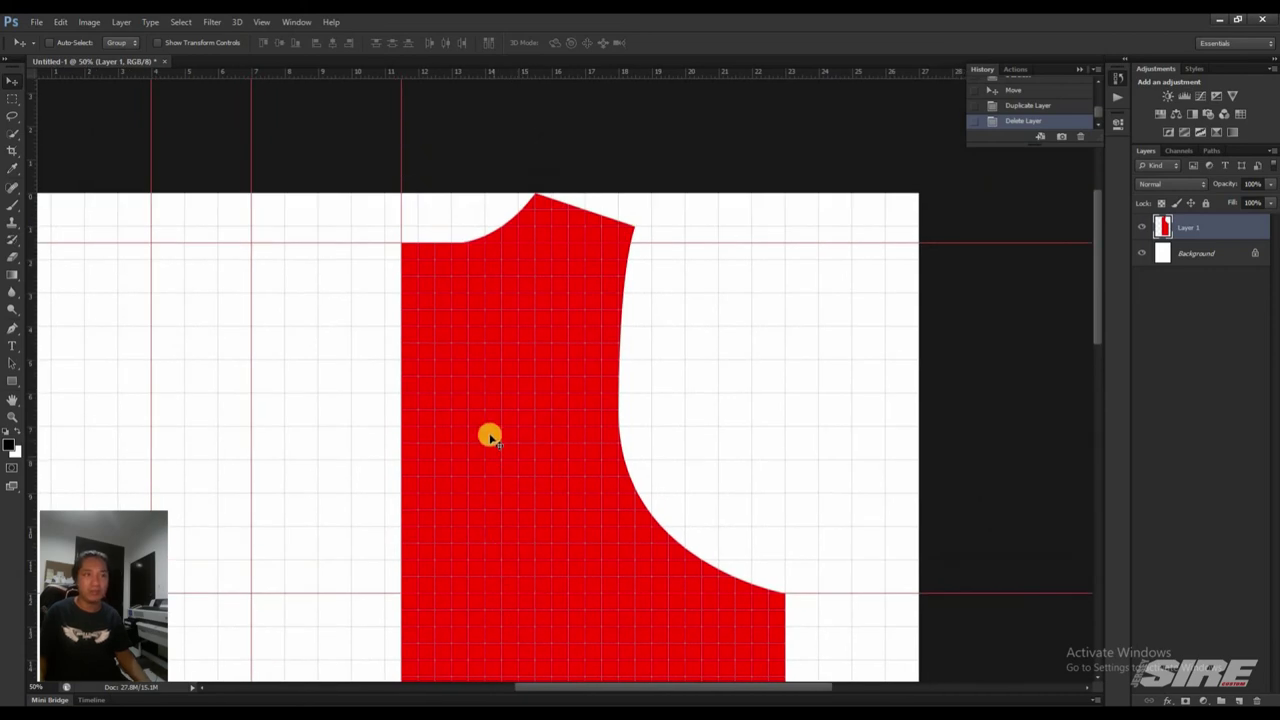
key("F5")
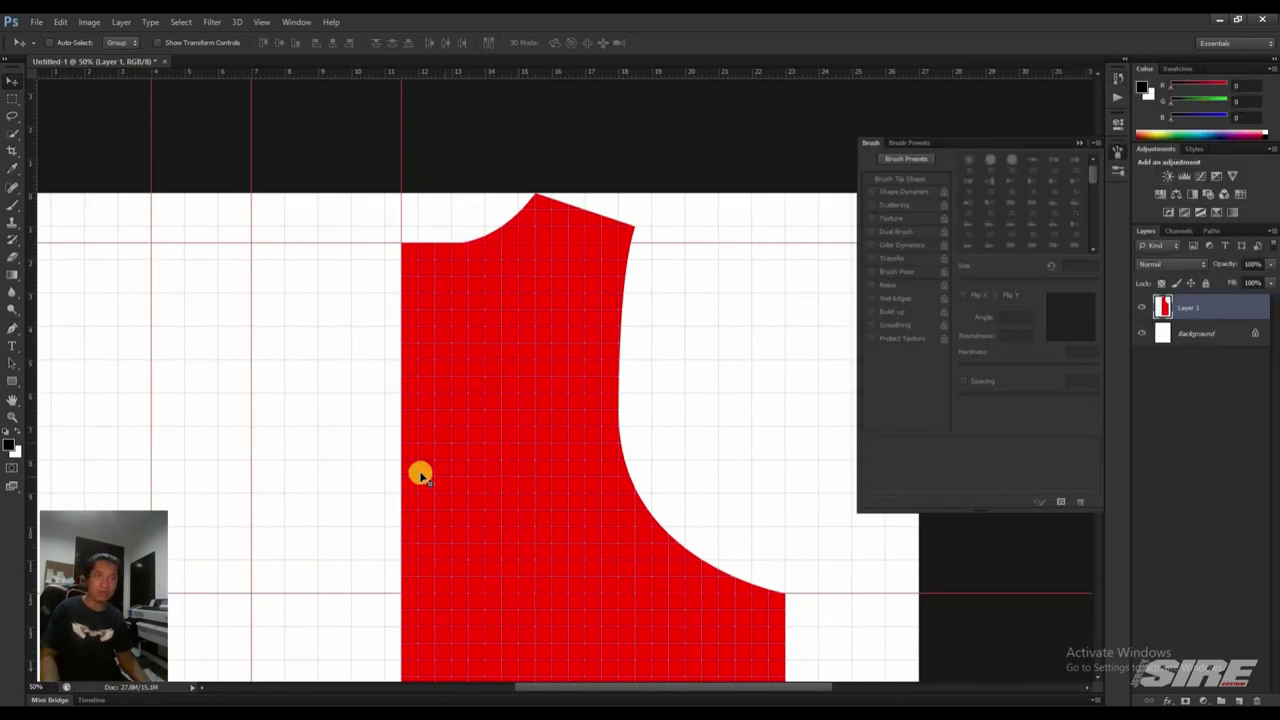
left_click_drag(443, 123, 443, 131)
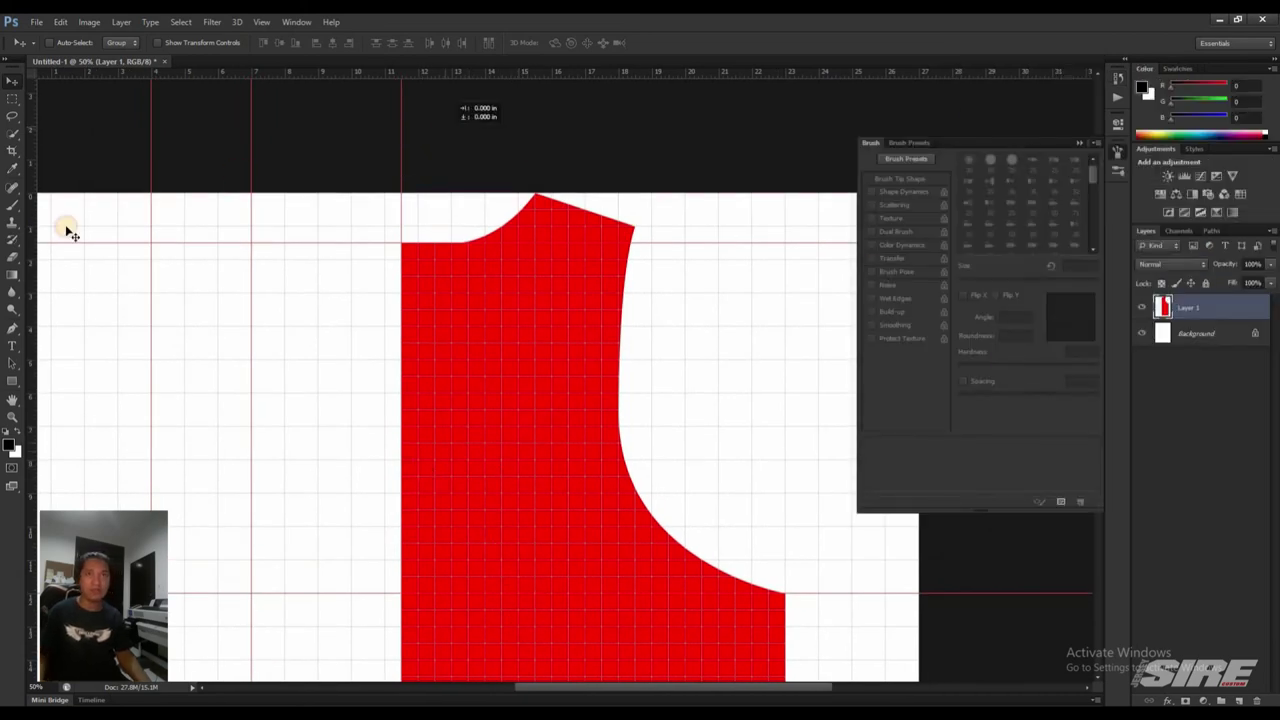
left_click(19, 104)
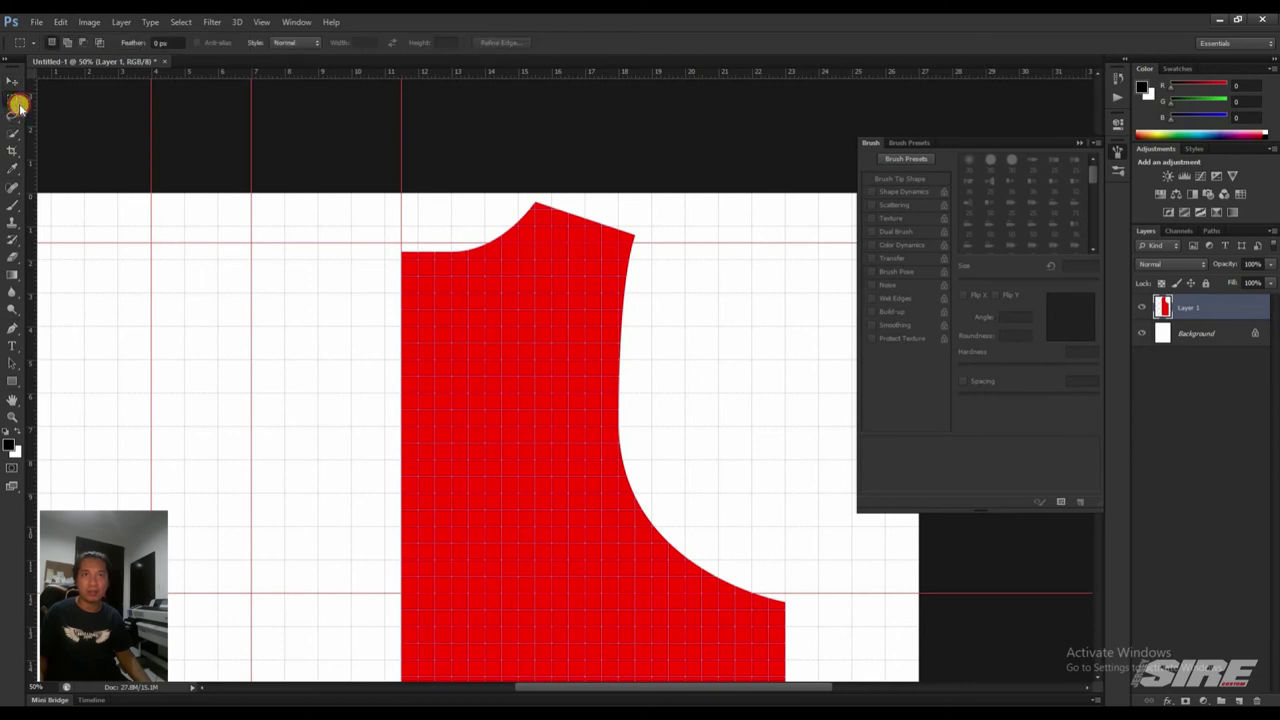
right_click(19, 104)
left_click(80, 111)
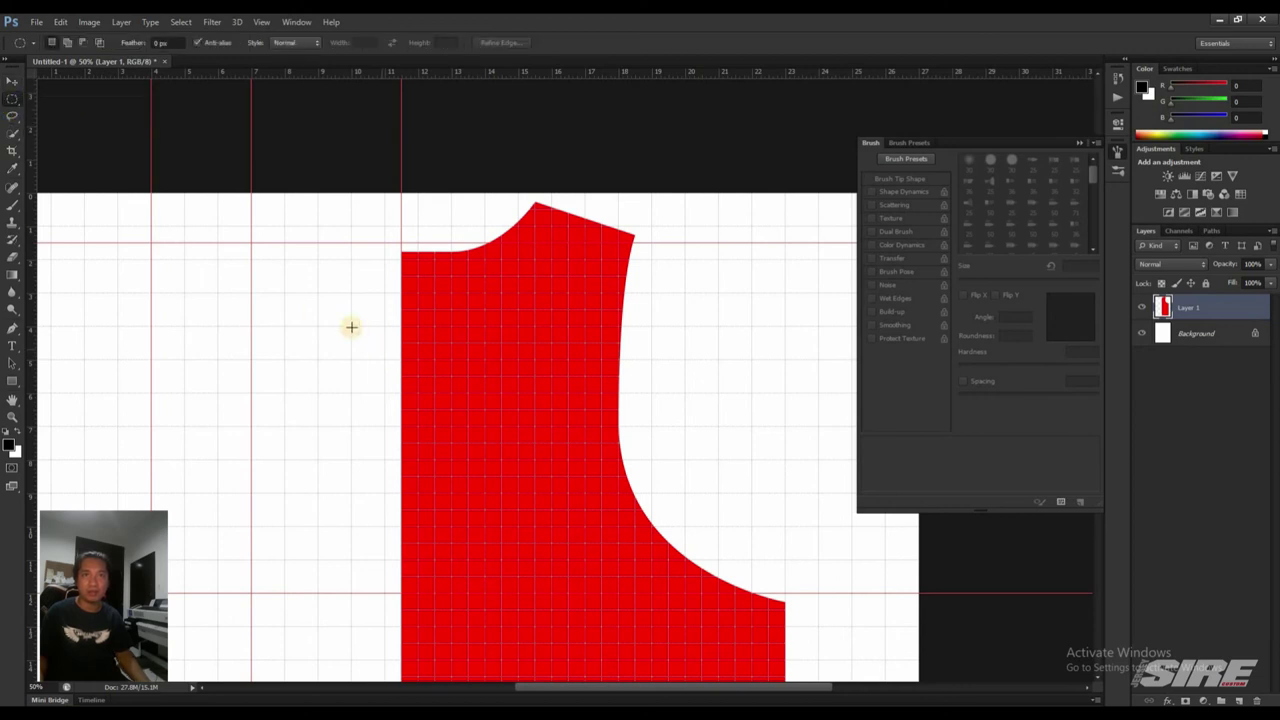
left_click_drag(392, 440, 434, 503)
left_click(434, 503)
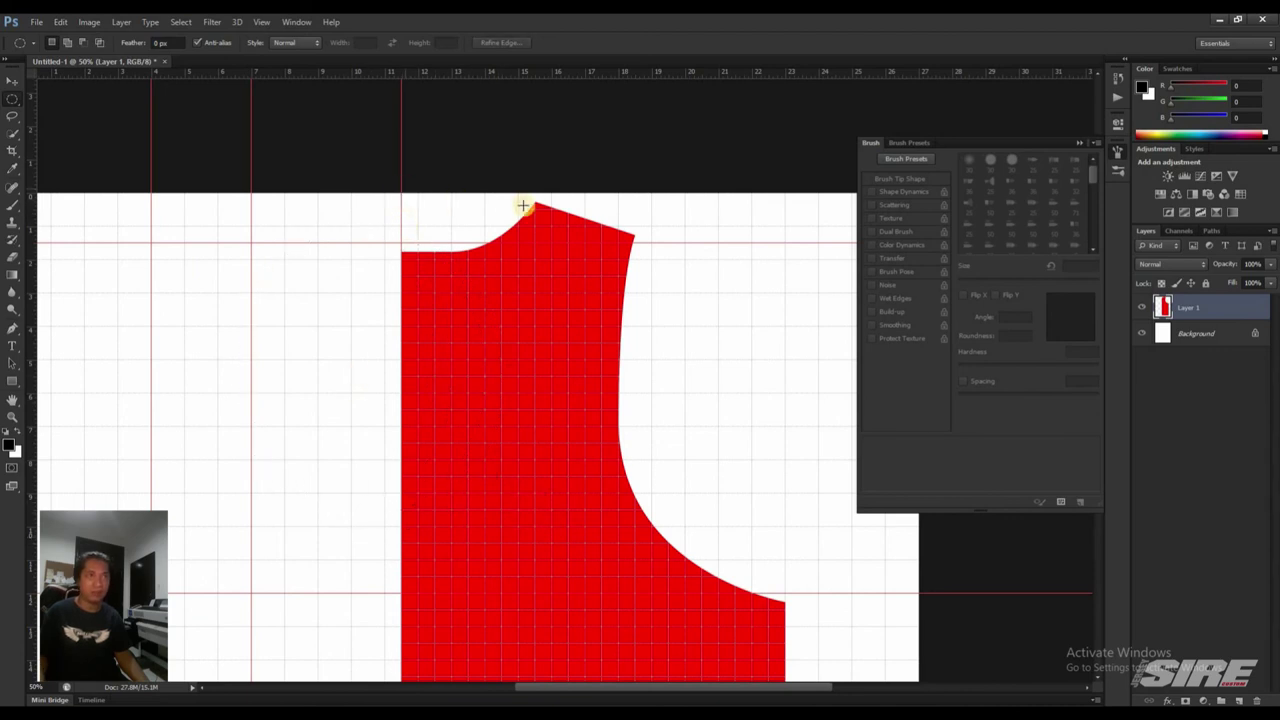
left_click_drag(535, 201, 265, 469)
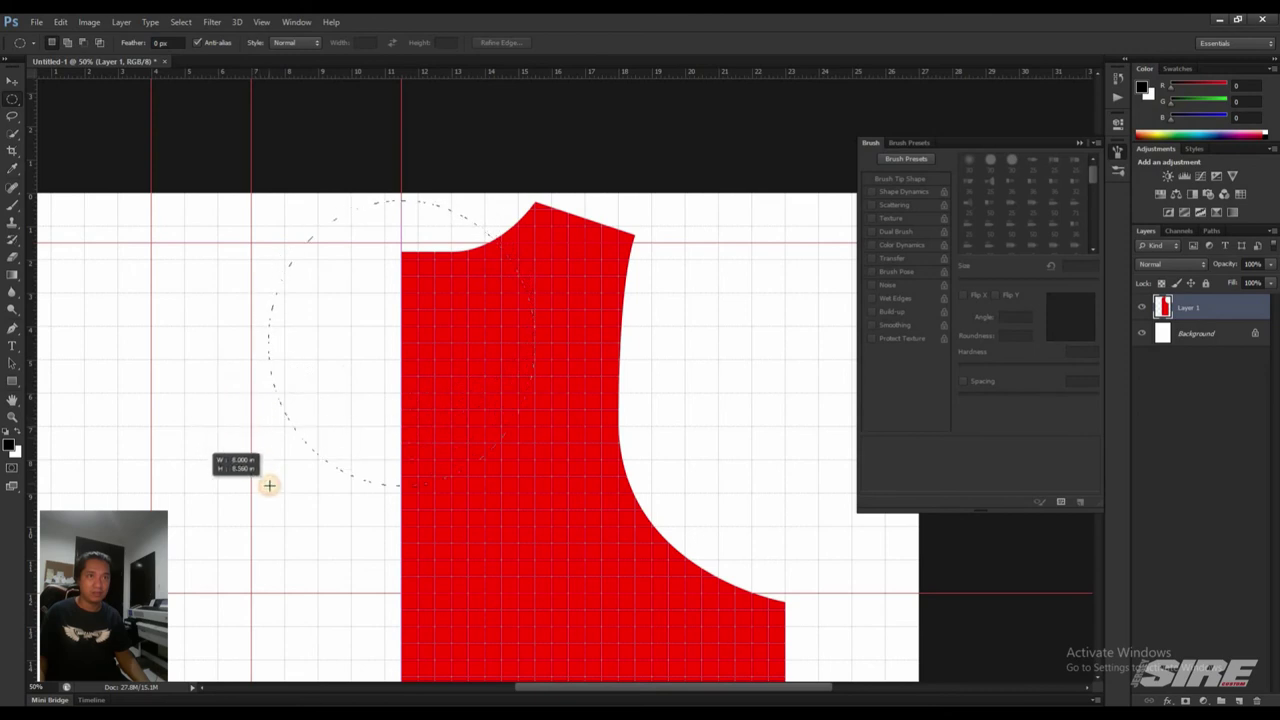
left_click_drag(265, 469, 269, 491)
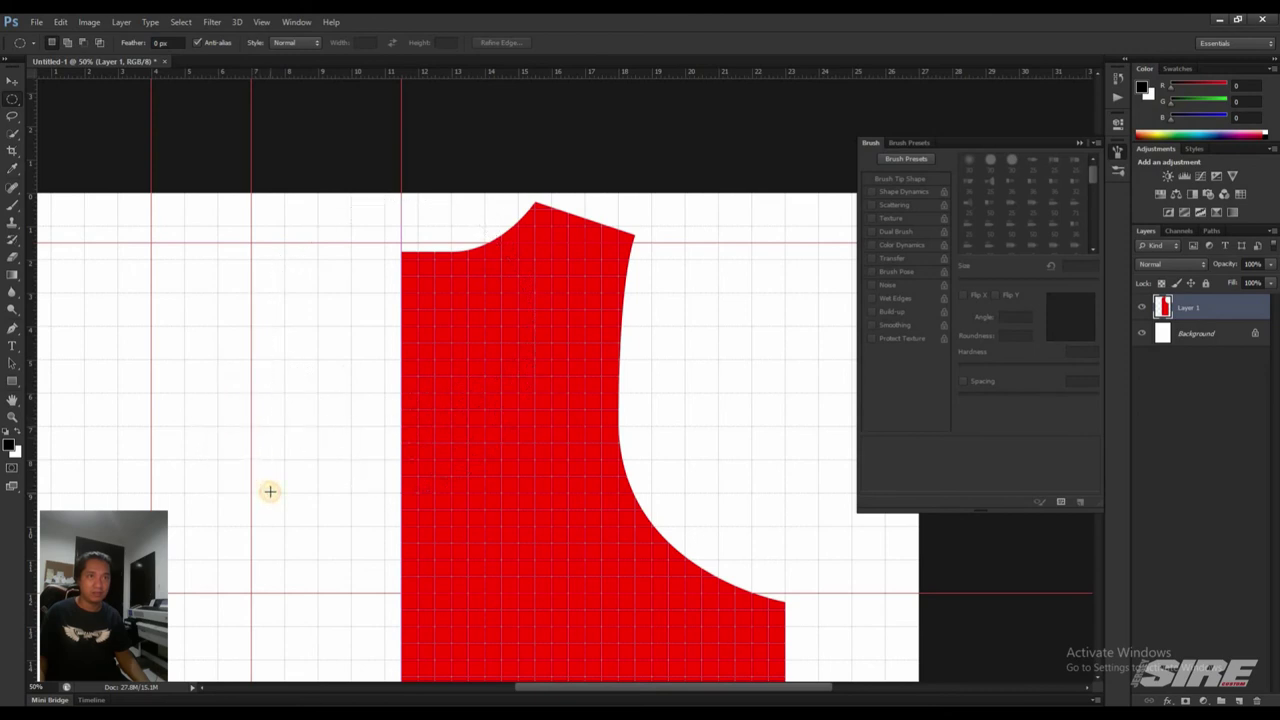
left_click(445, 393)
key("s")
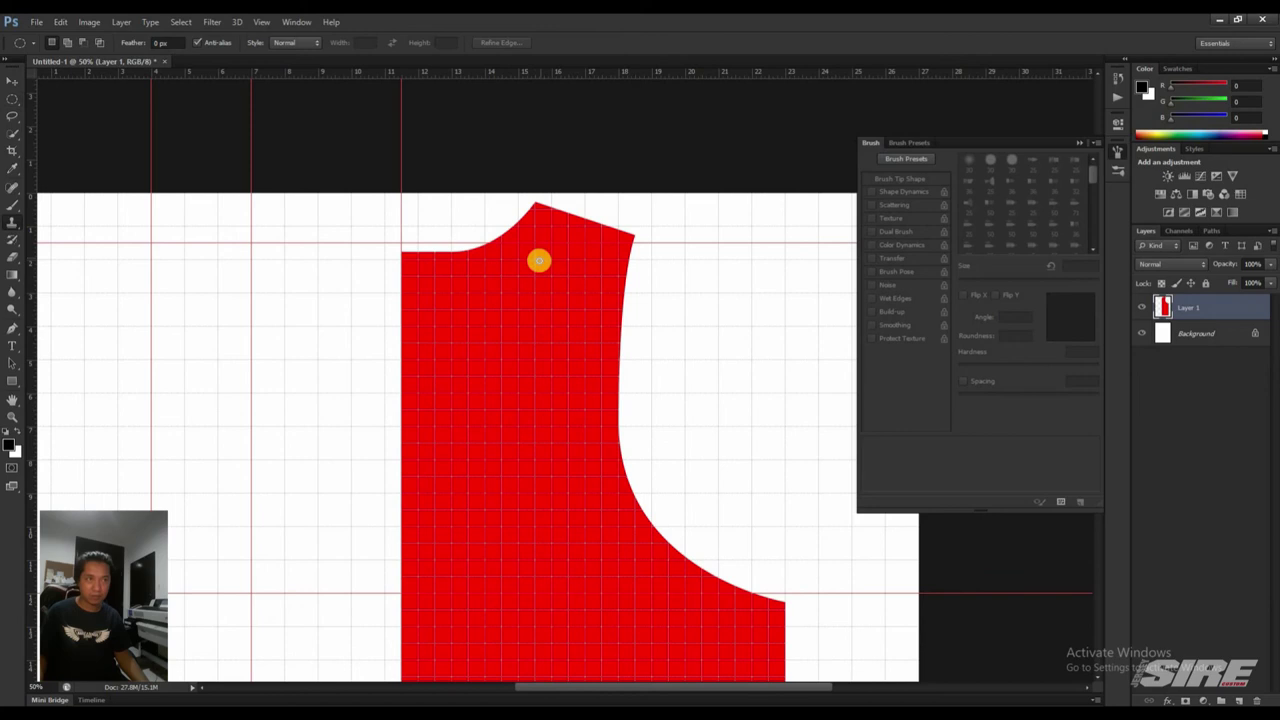
Step: Place a path anchor at the shoulder tip and test a marquee selection from it
key("p")
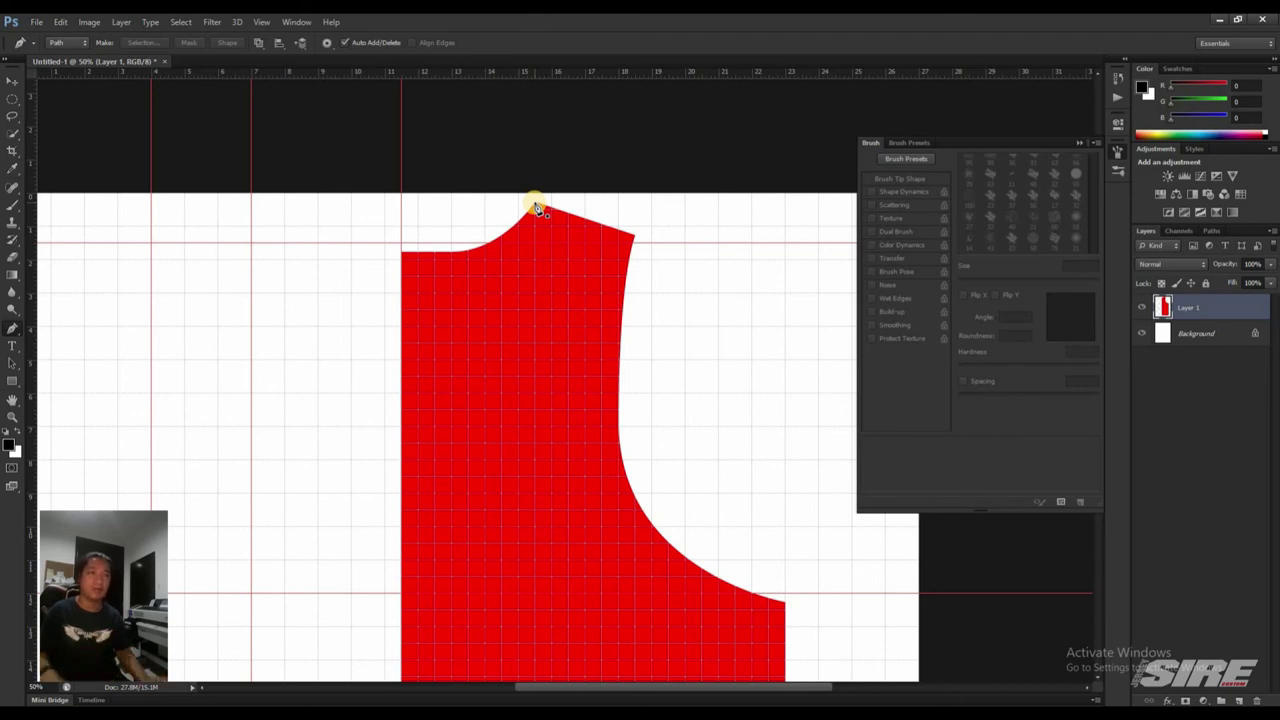
left_click(535, 205)
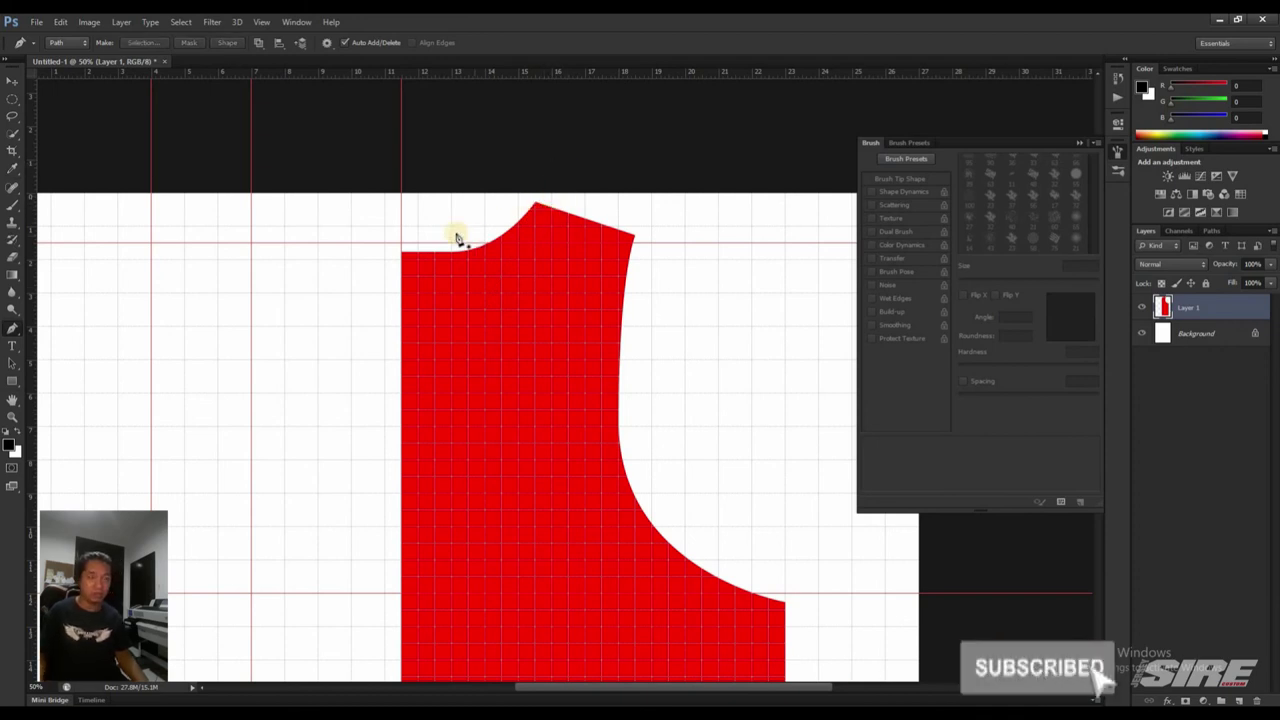
key("m")
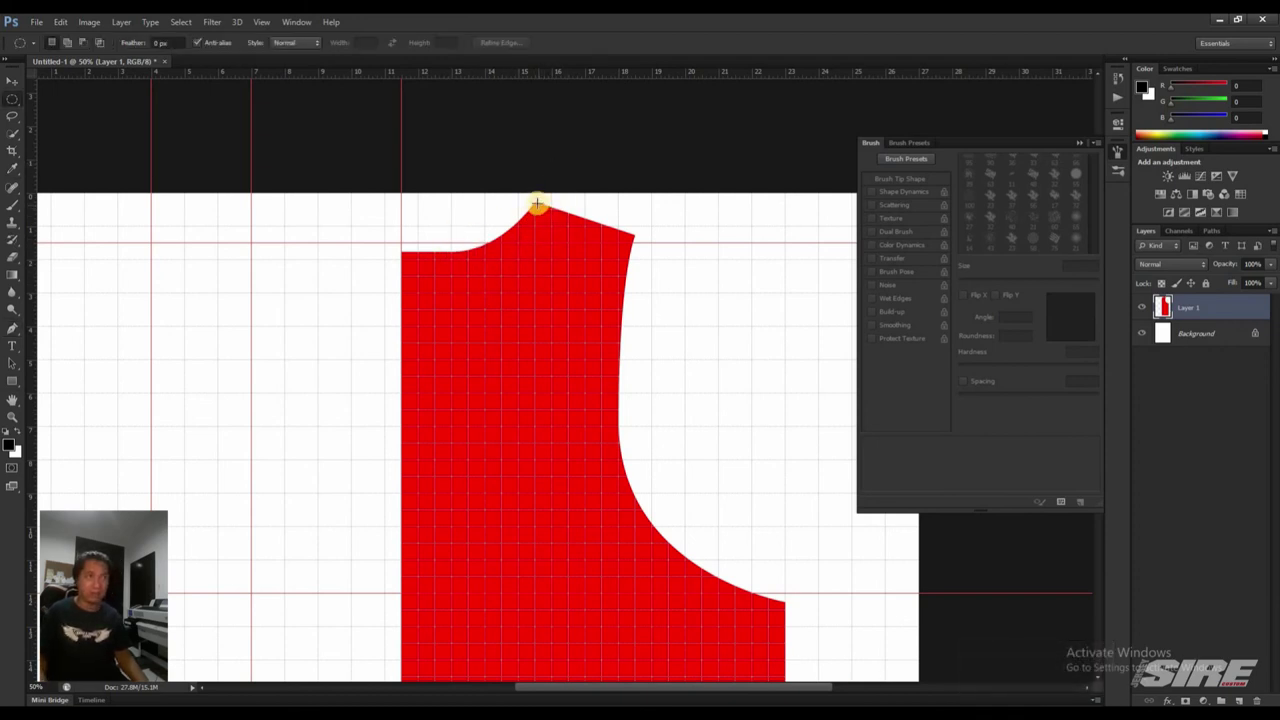
left_click_drag(535, 203, 408, 420)
left_click(408, 423)
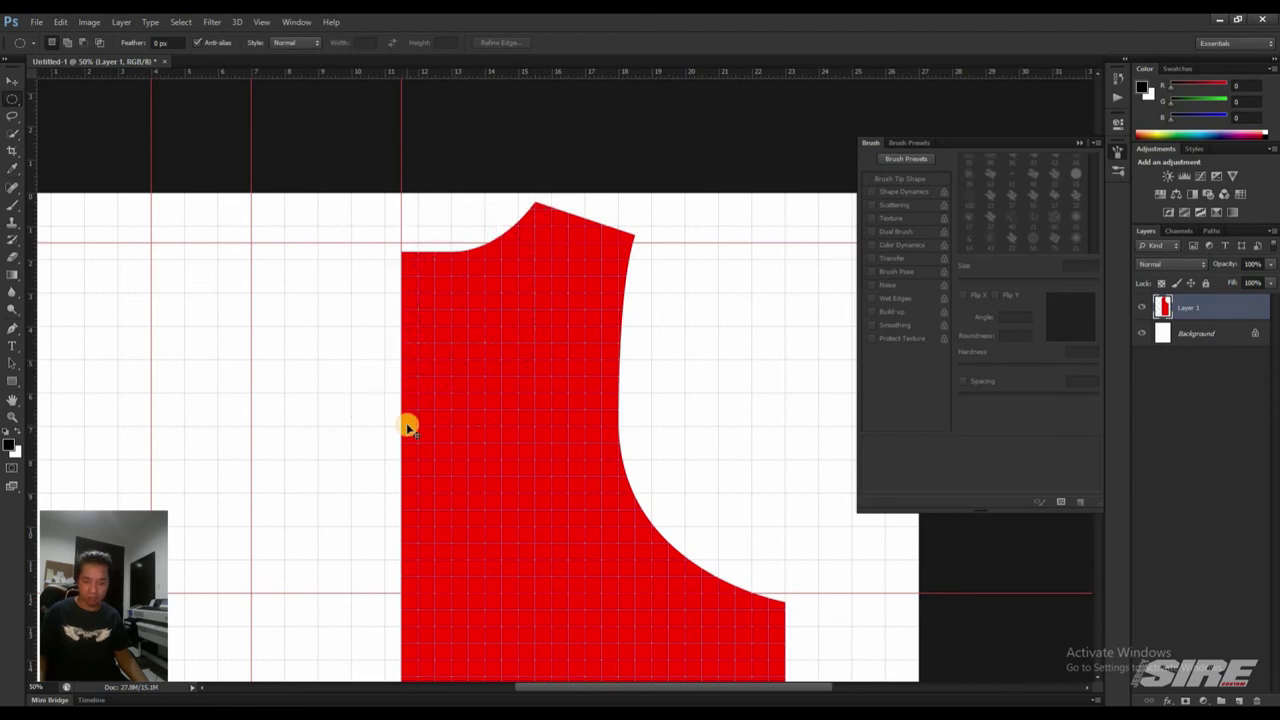
Step: Mark the neckline depth with a marquee box and a horizontal guide at 7.5 in
right_click(20, 104)
left_click(45, 101)
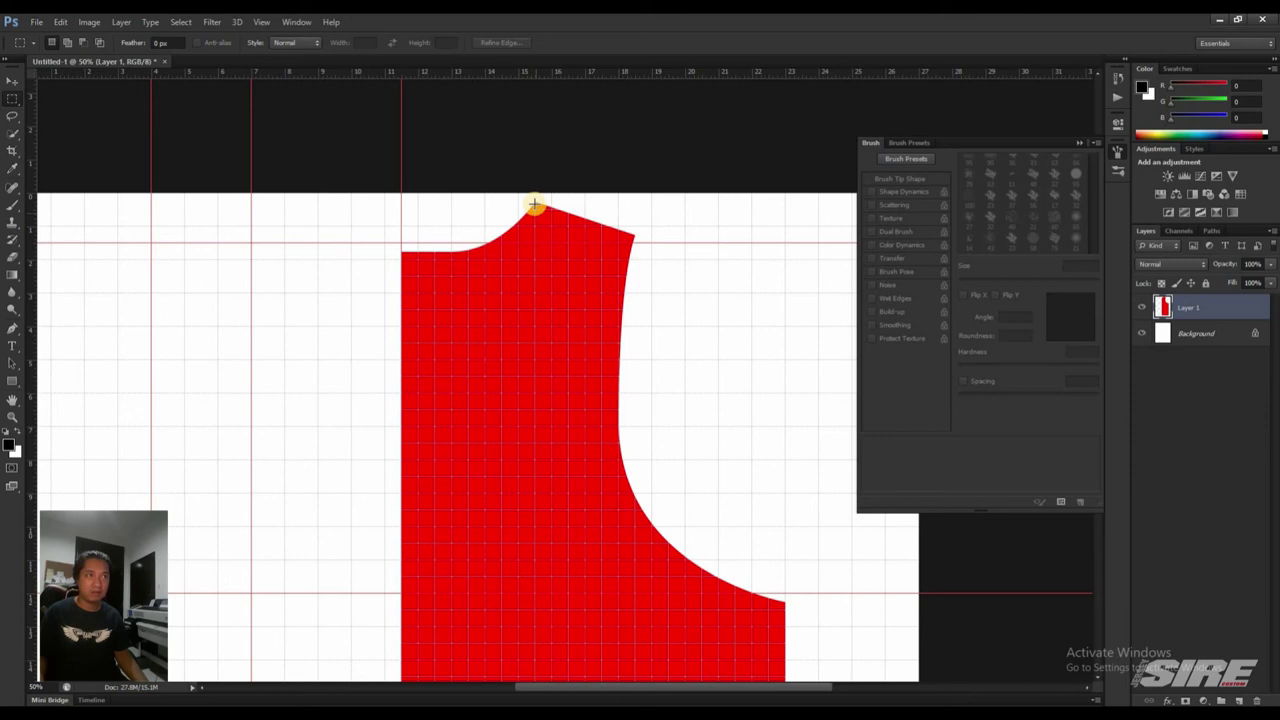
left_click_drag(535, 203, 398, 503)
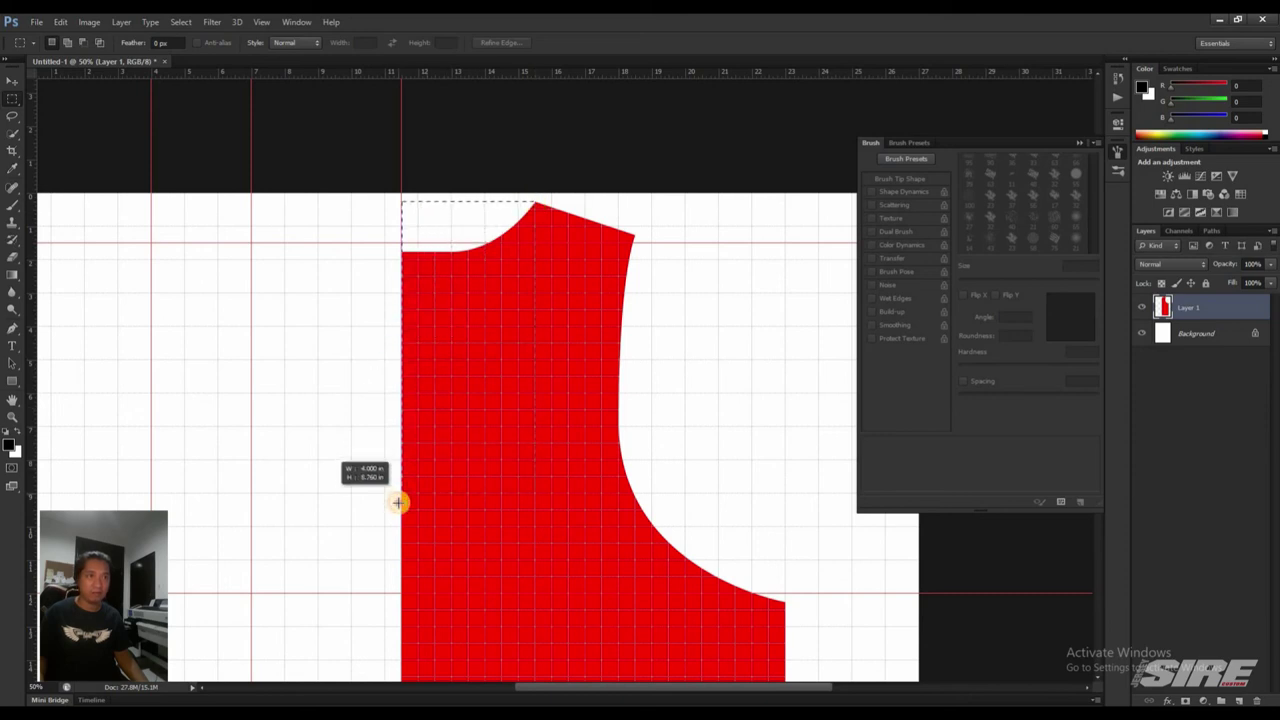
mouse_move(398, 503)
left_mouse_down()
mouse_move(396, 454)
mouse_move(397, 468)
left_mouse_up()
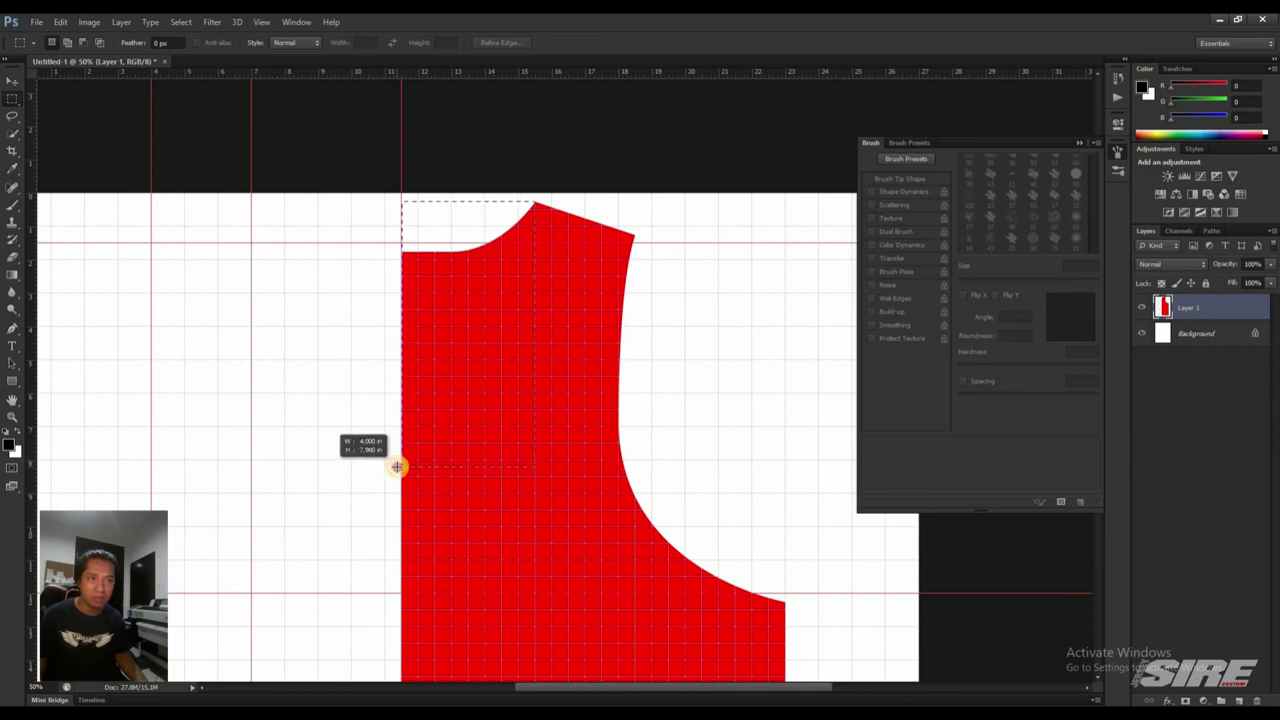
left_click_drag(396, 459, 396, 449)
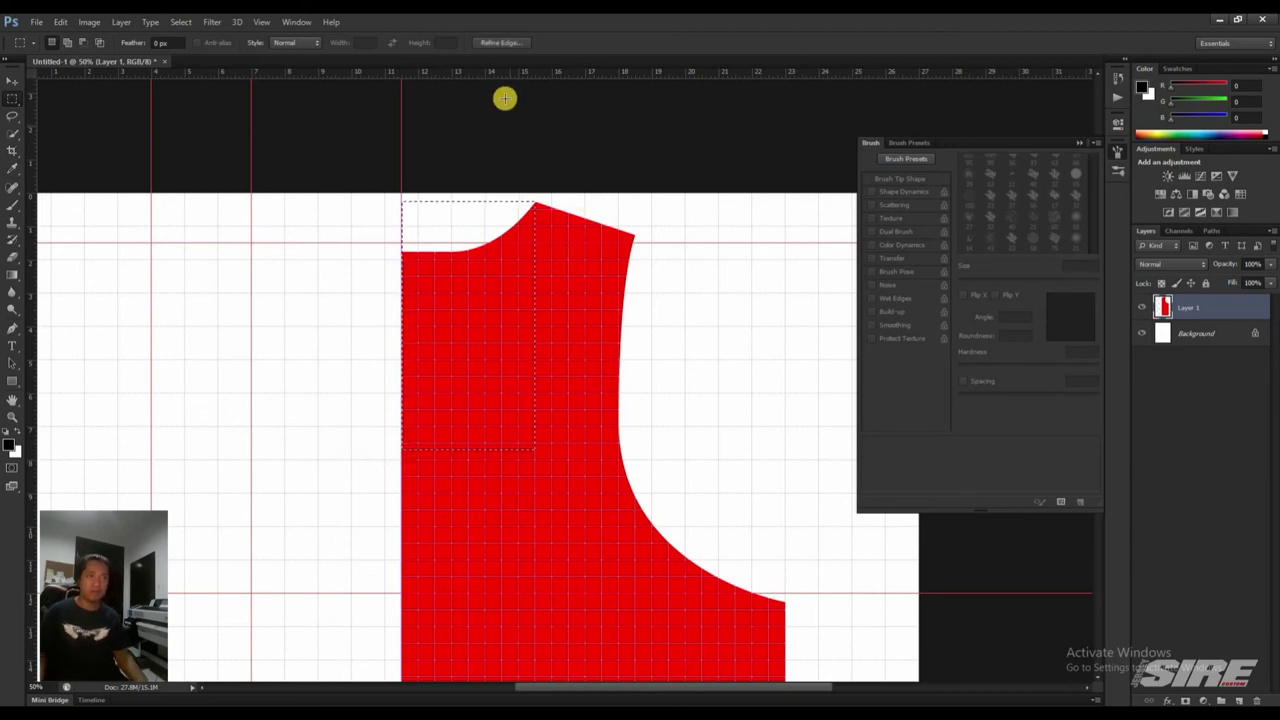
left_click_drag(520, 71, 506, 237)
left_click_drag(507, 397, 500, 450)
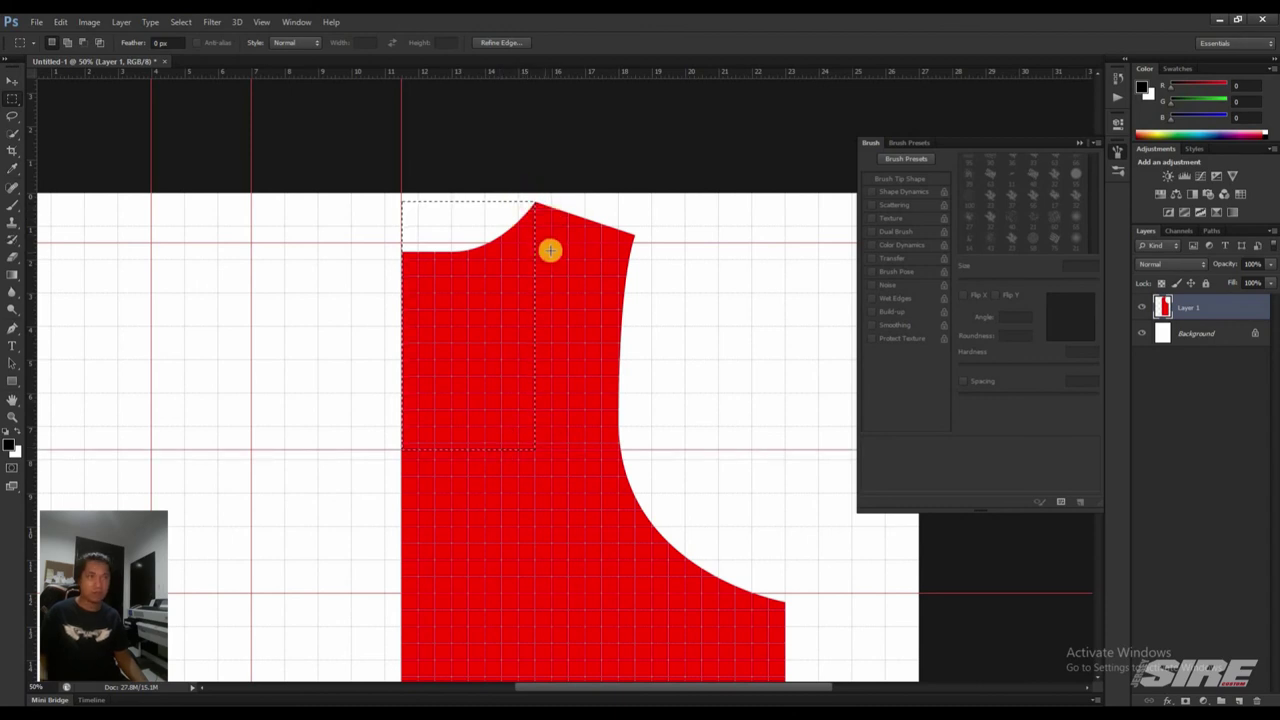
key("ctrl+d")
Step: Draw a closed curved neckline path from the shoulder tip down to the depth guide
key("s")
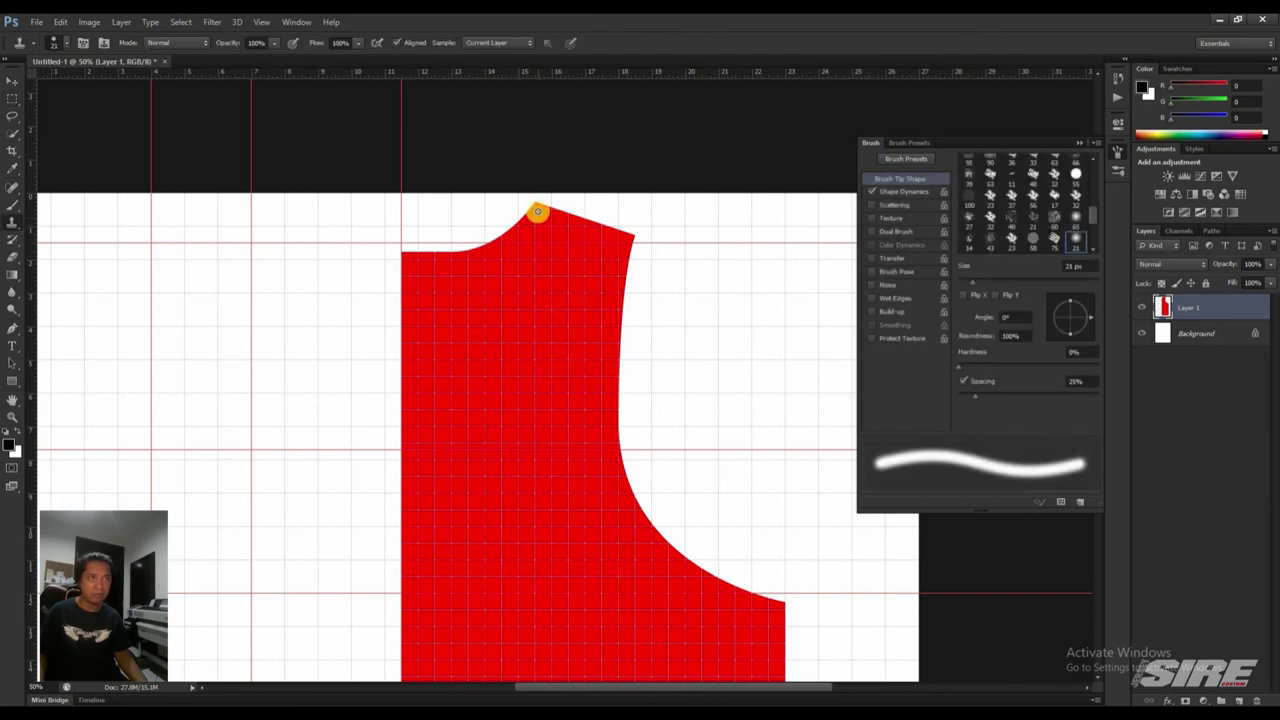
key("p")
left_click(536, 205)
left_click_drag(491, 377, 453, 443)
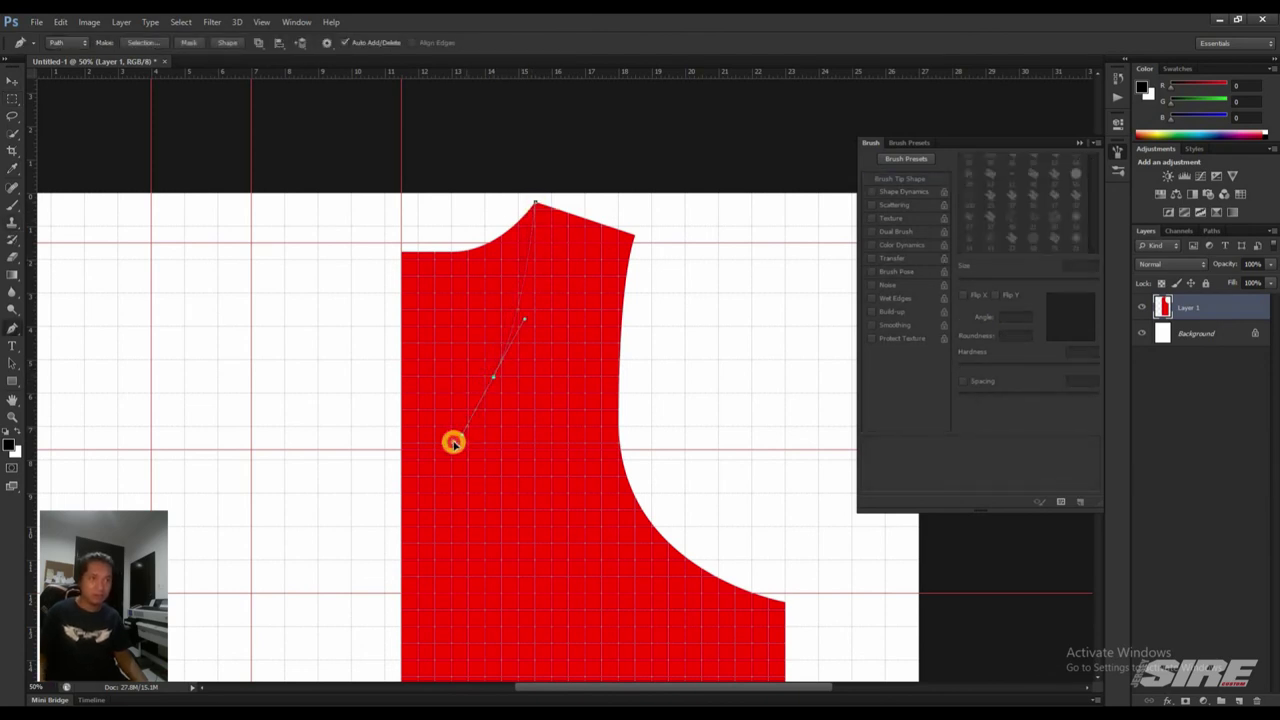
left_click(401, 452)
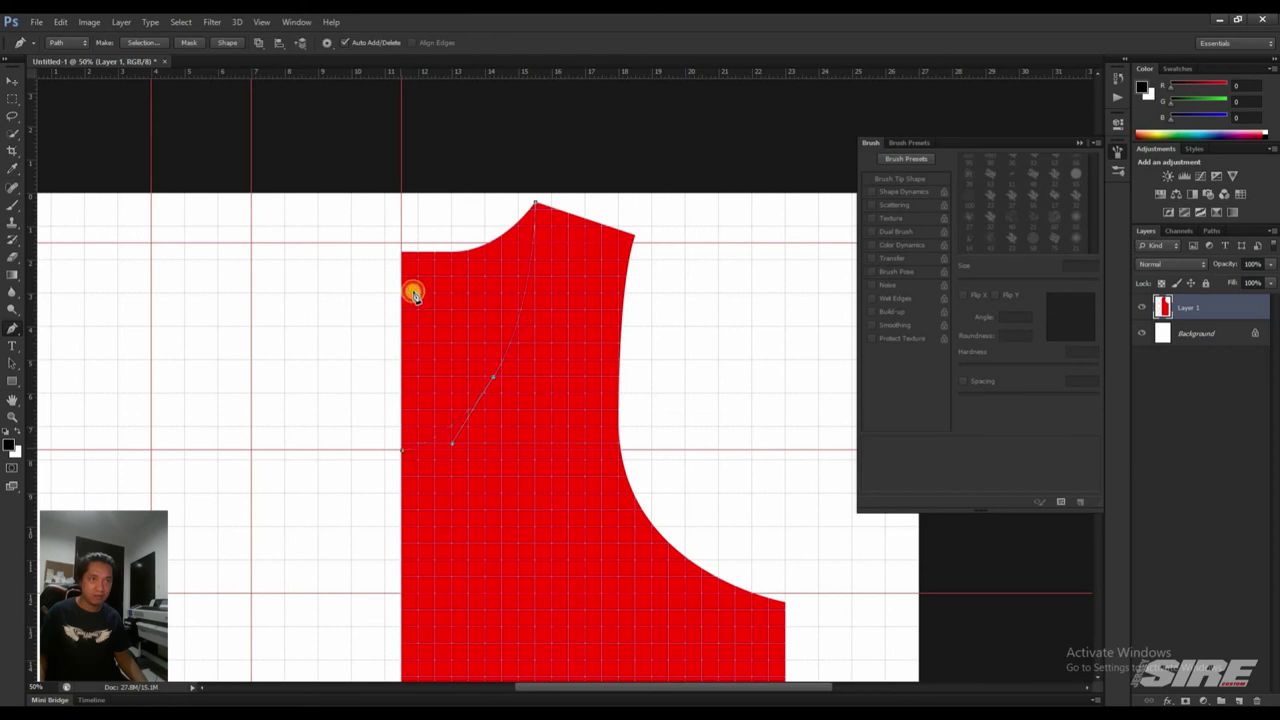
left_click(536, 205)
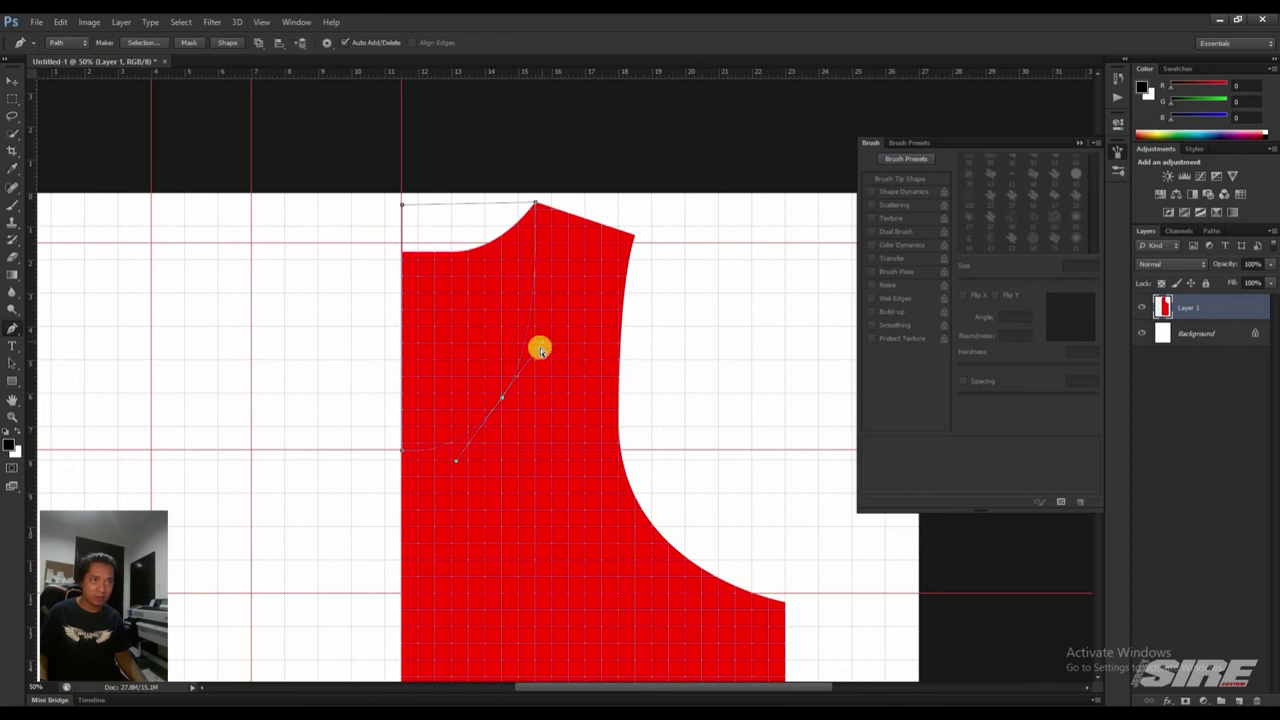
left_click_drag(540, 350, 541, 343)
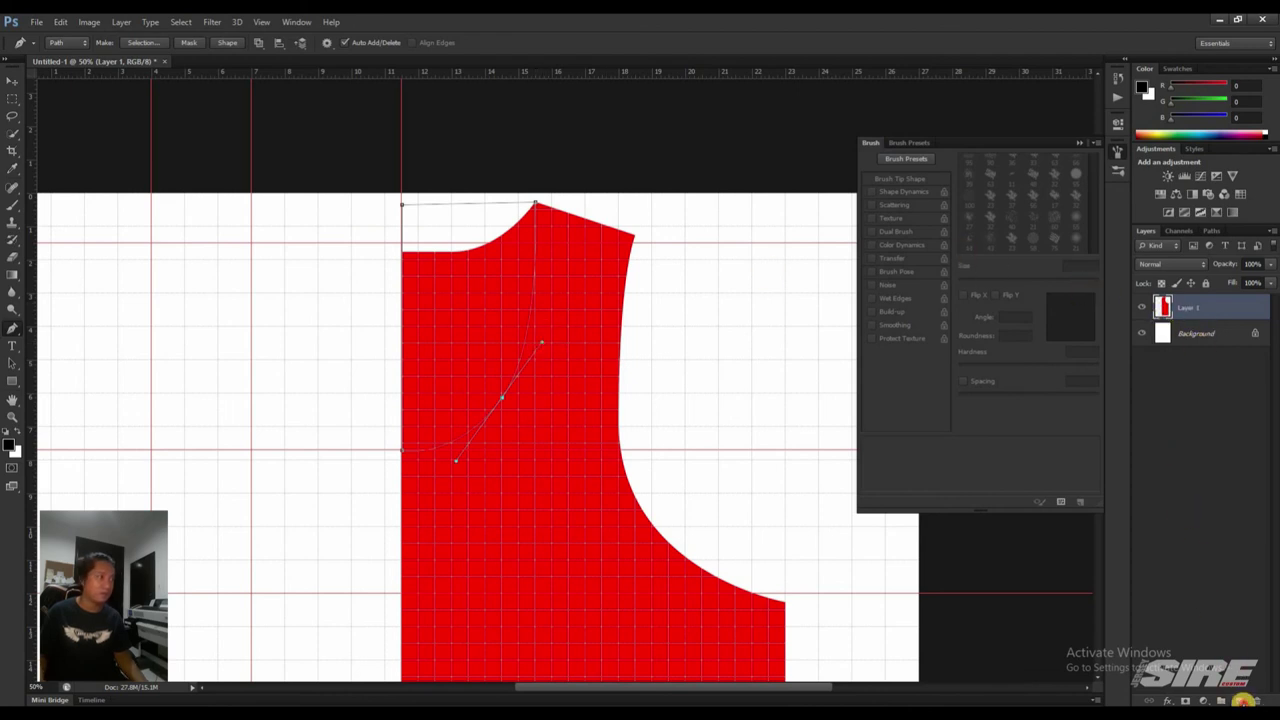
Step: Add an empty Layer 2 and turn the neckline path into an active selection
left_click(1241, 700)
right_click(431, 297)
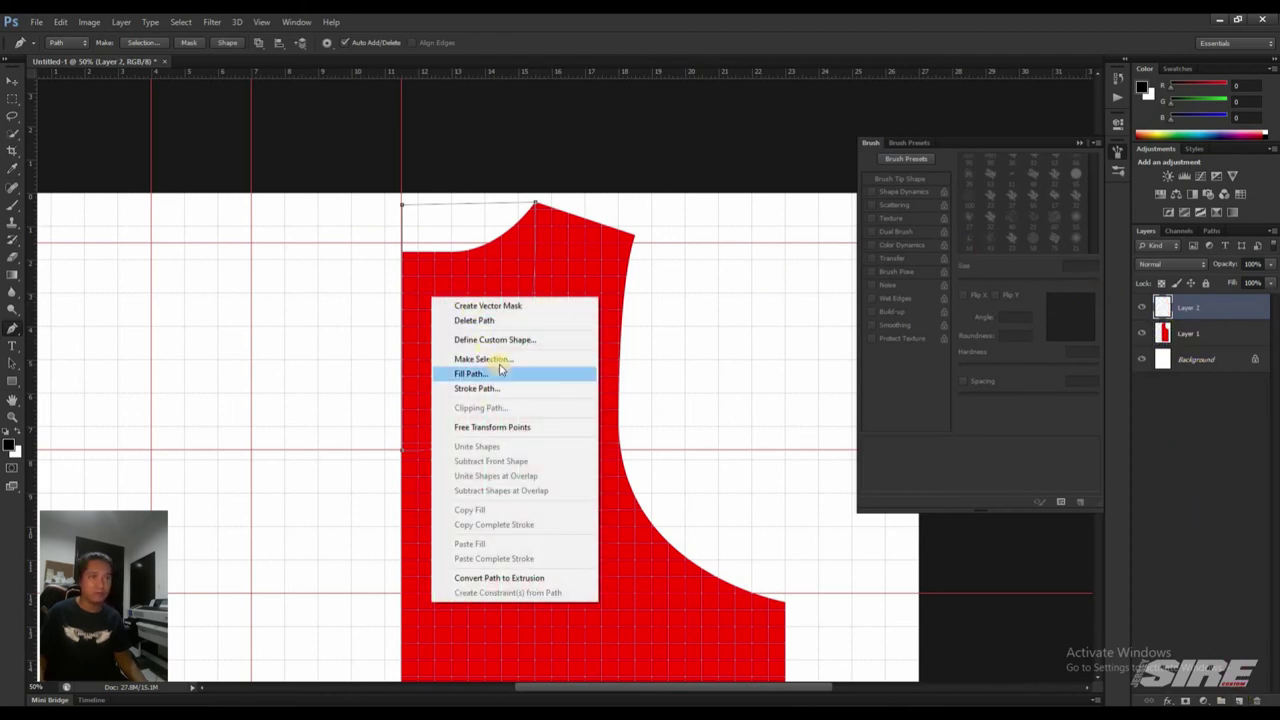
left_click(484, 358)
left_click(712, 226)
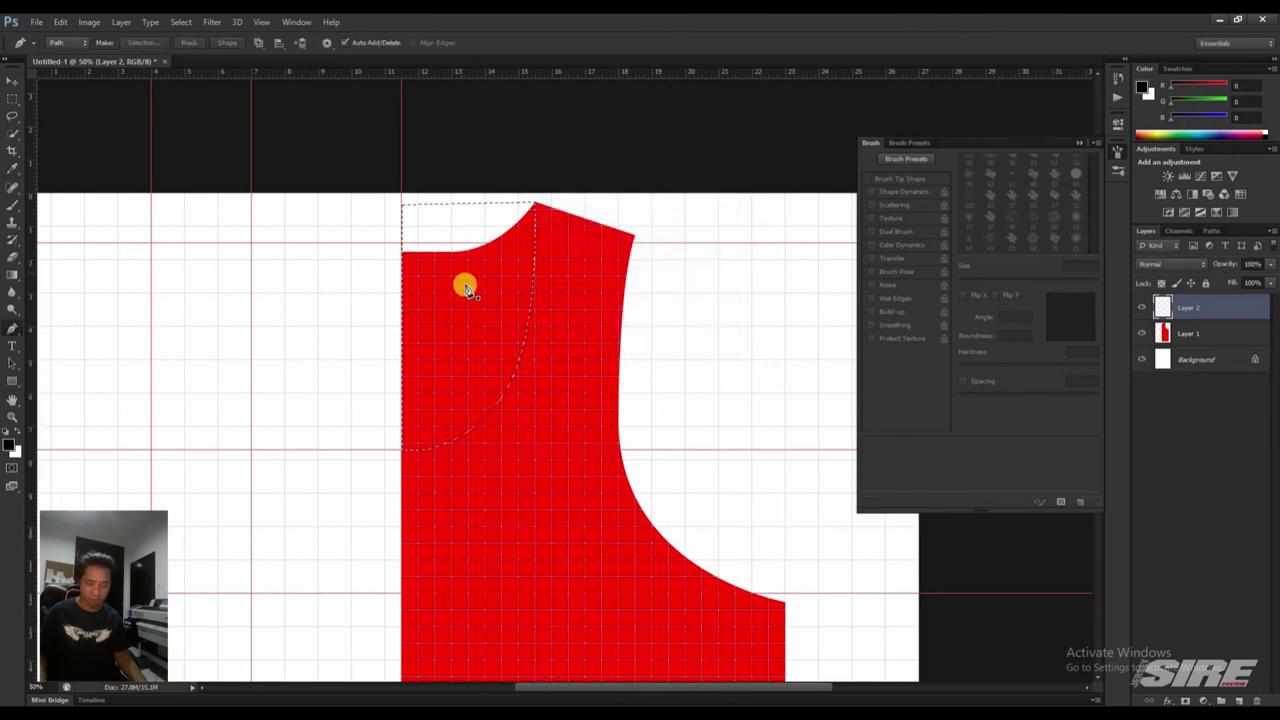
key("m")
right_click(466, 290)
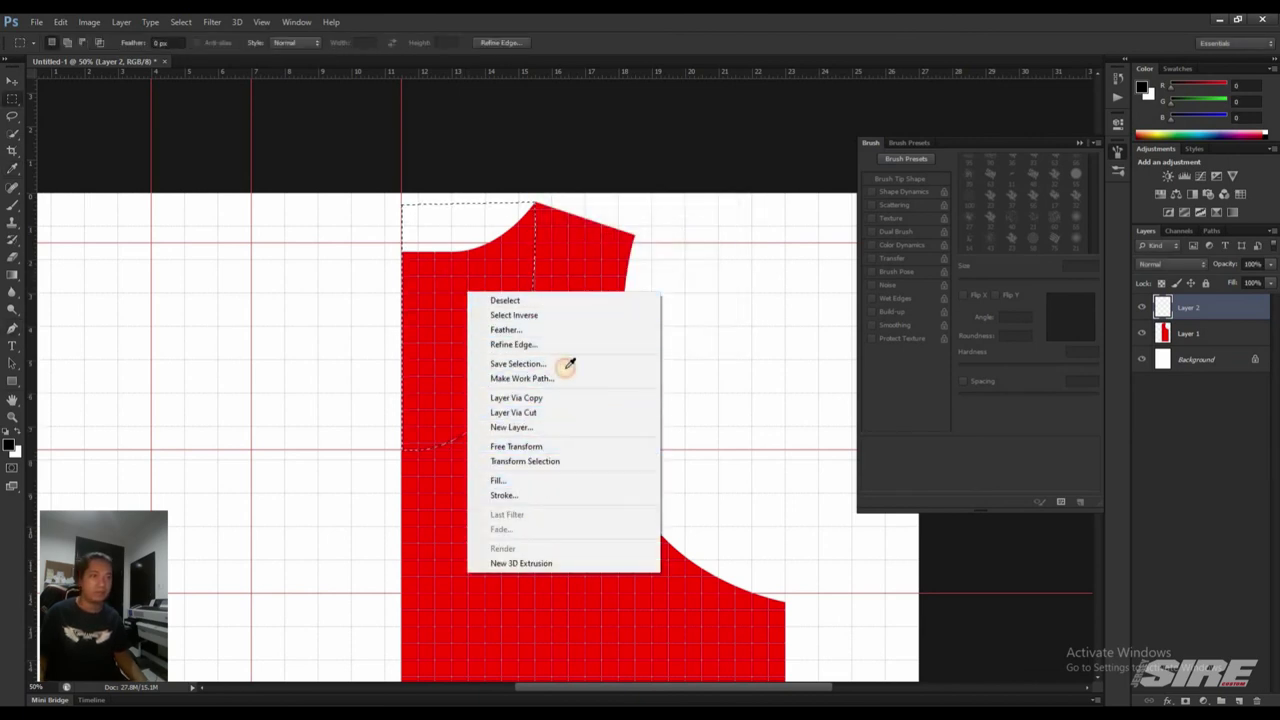
Step: Fill the neckline selection on Layer 2 with light grey #d9d9d9, then deselect
key("Return")
left_click(668, 231)
left_click(655, 255)
type("0")
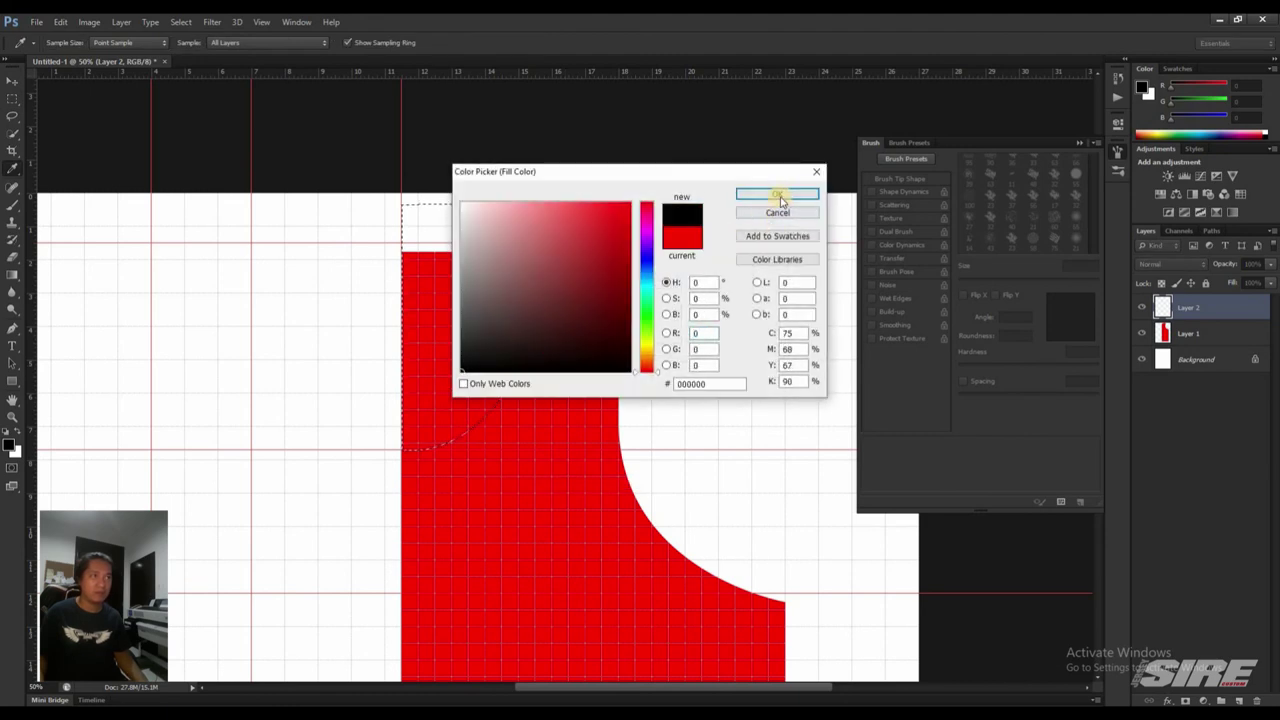
left_click_drag(443, 220, 438, 224)
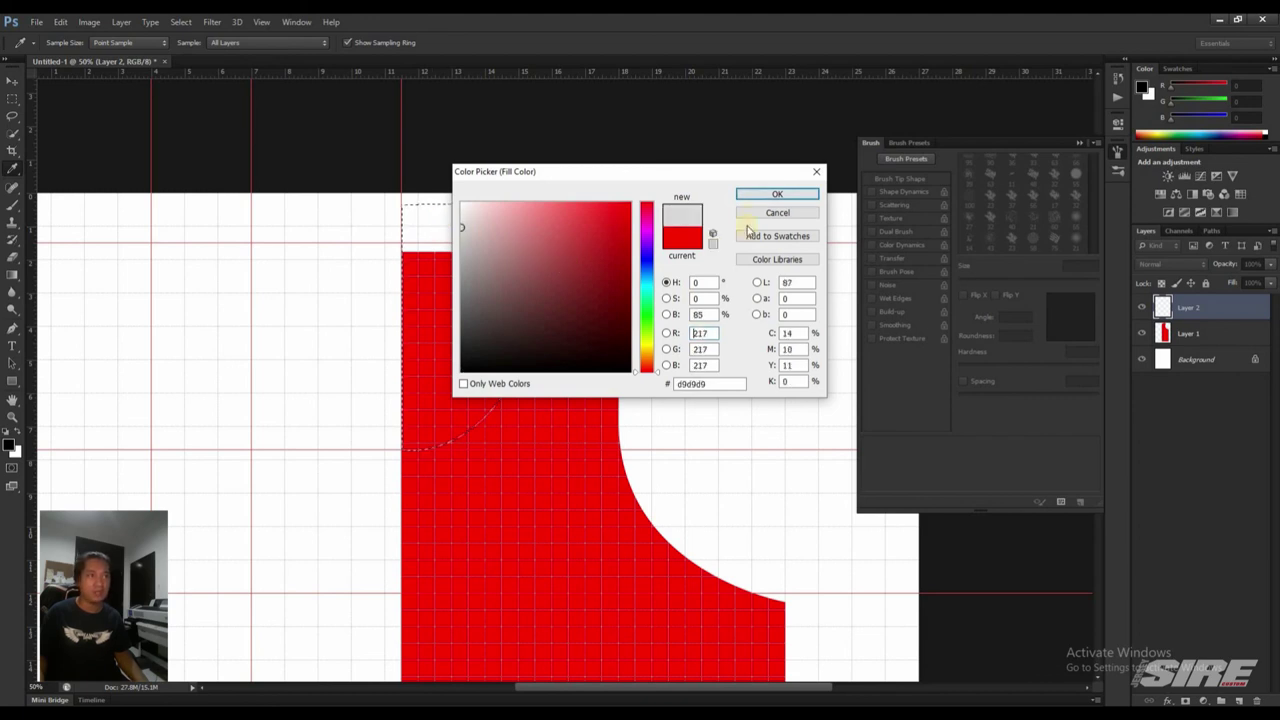
left_click(758, 195)
left_click(712, 219)
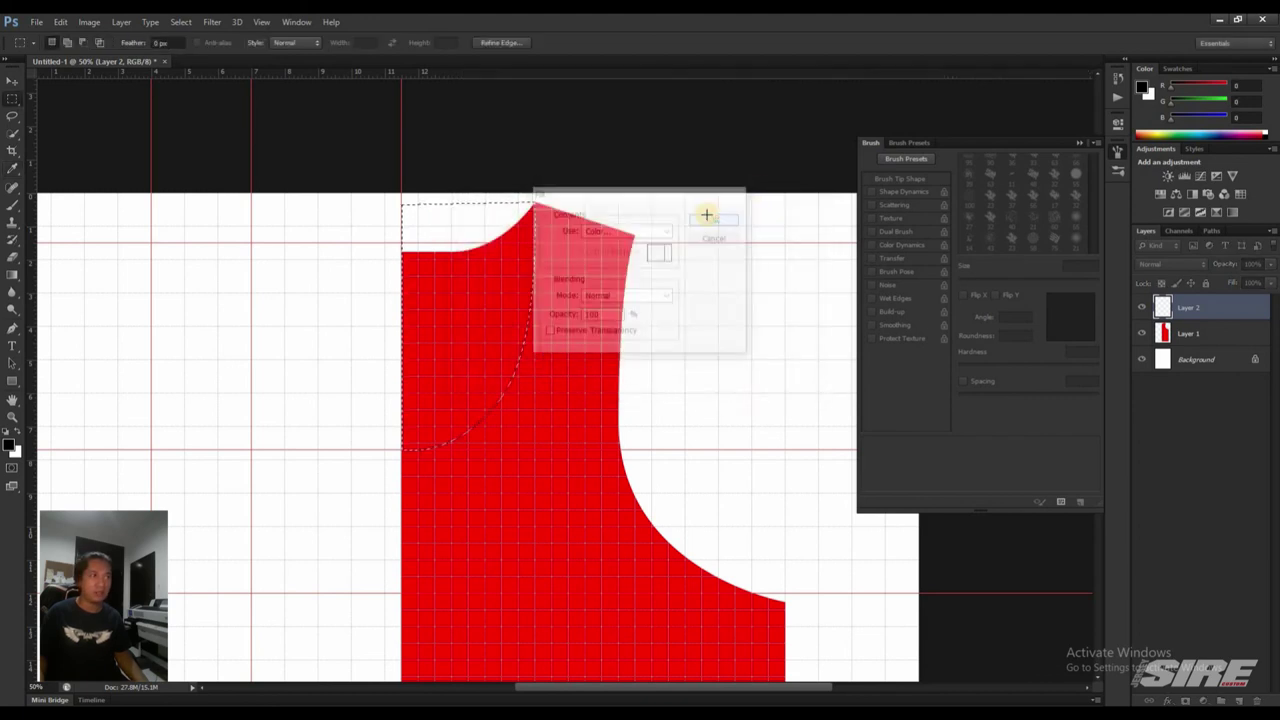
key("ctrl+d")
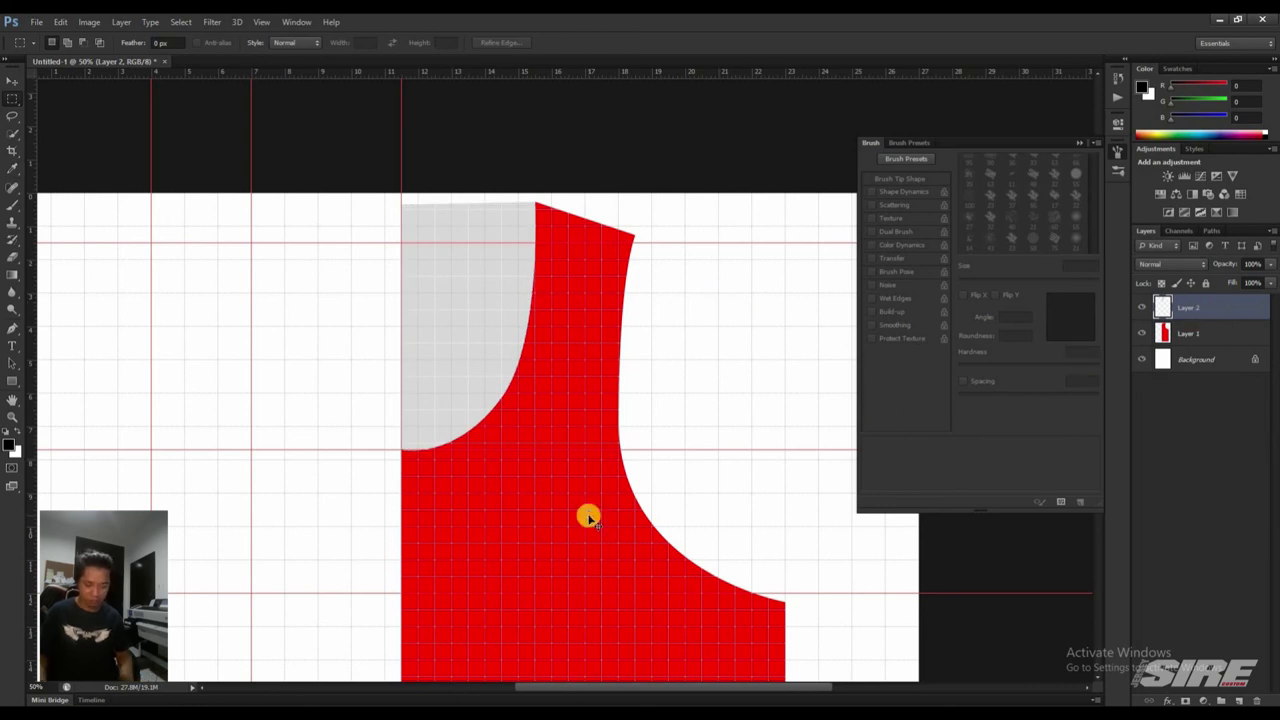
key("ctrl+minus")
key("ctrl+minus")
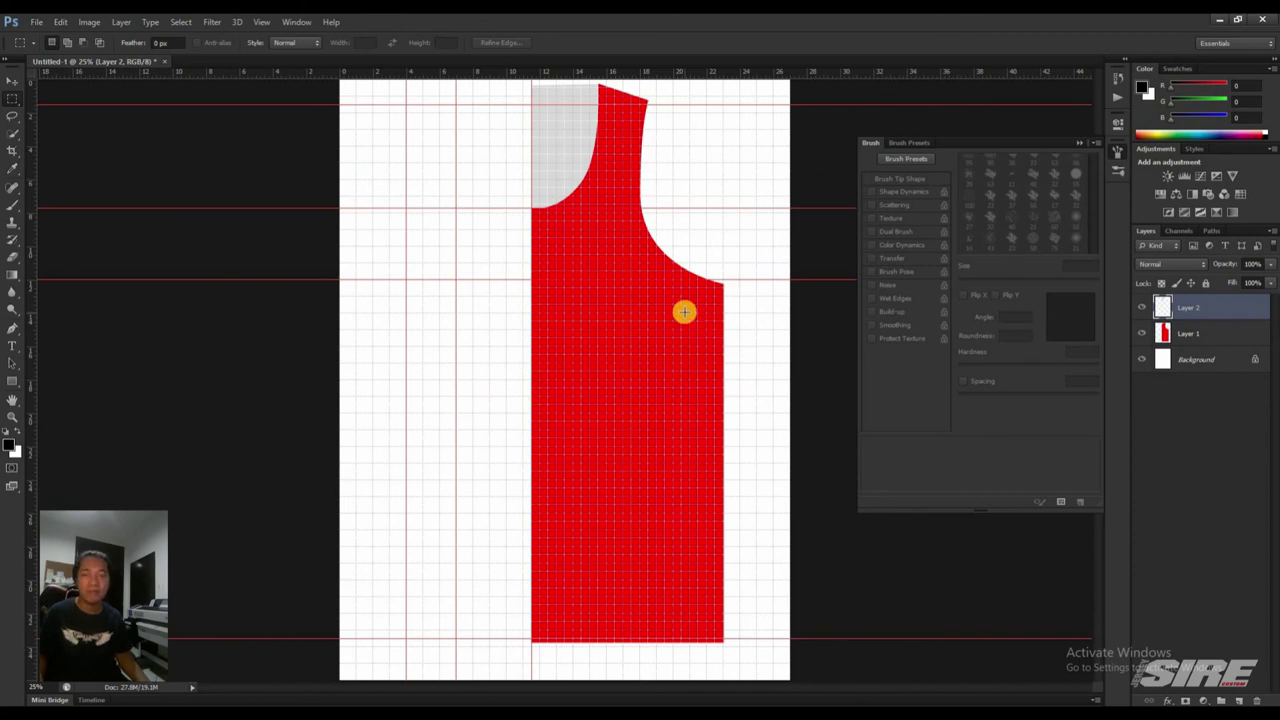
Step: Duplicate the red and neckline layers, flip the copies horizontally, and move them left
left_click(1197, 340, "shift")
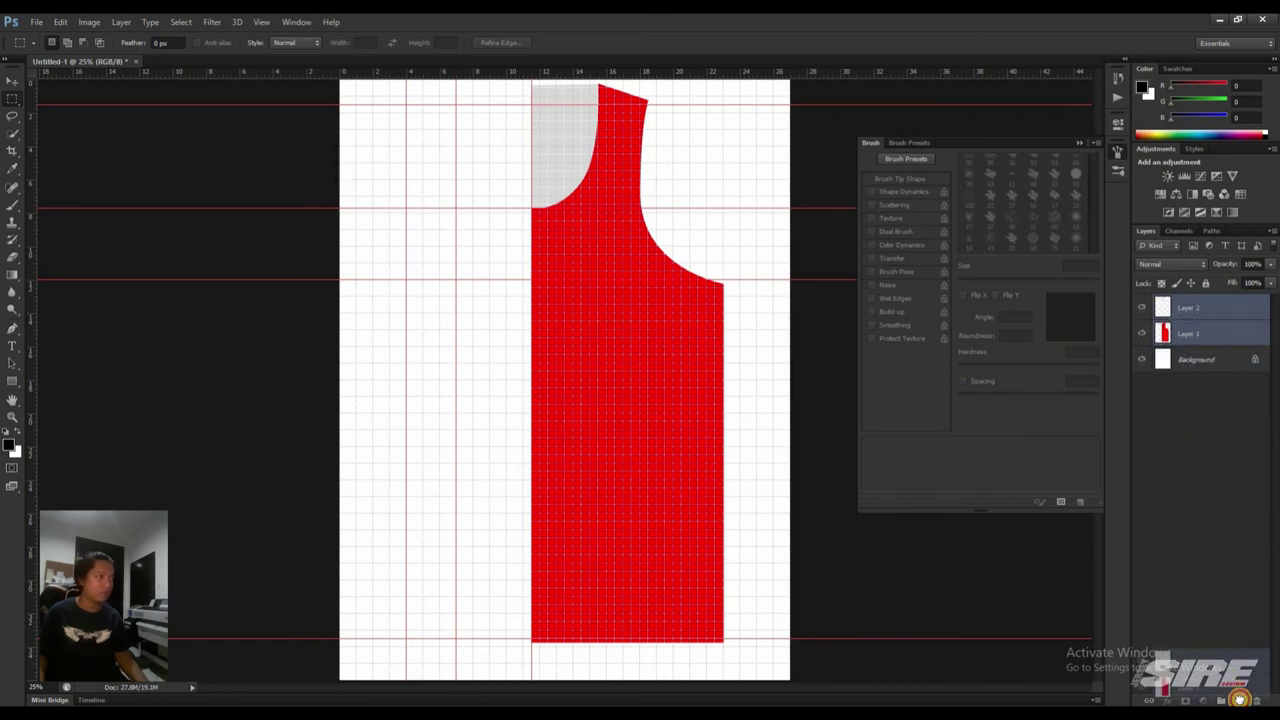
left_click_drag(1230, 340, 1239, 701)
key("ctrl+t")
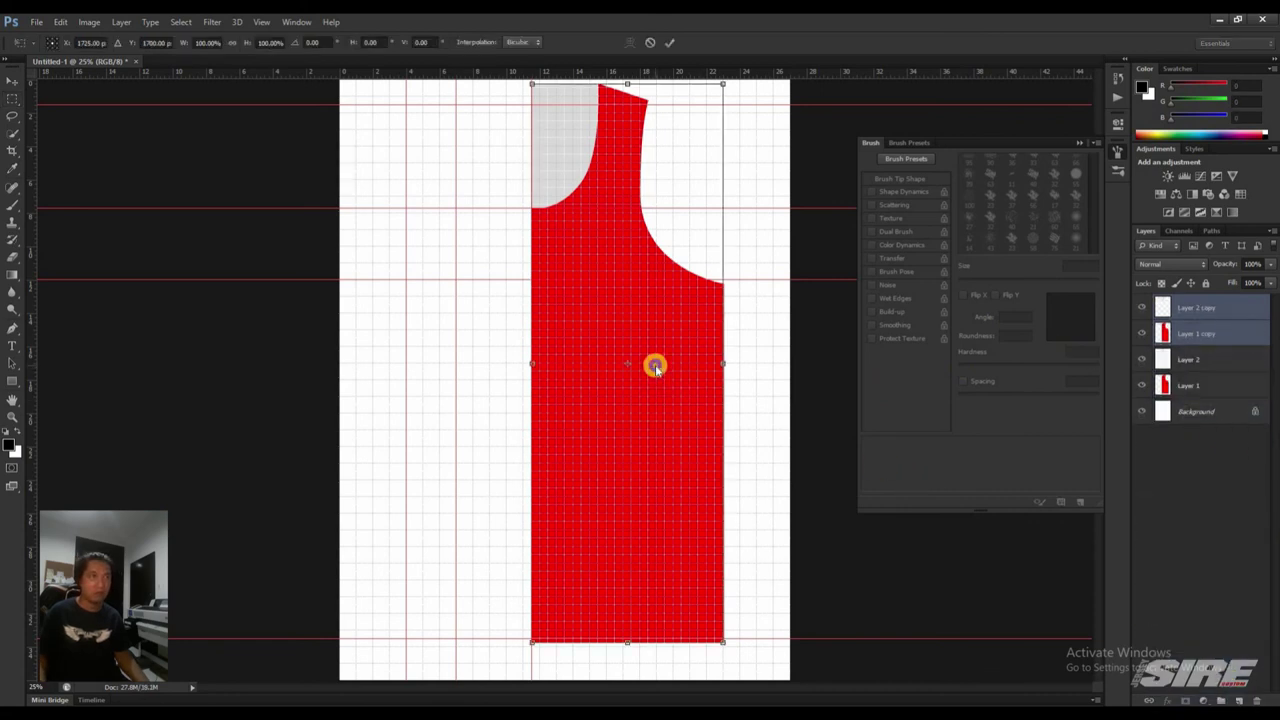
right_click(654, 366)
left_click(715, 566)
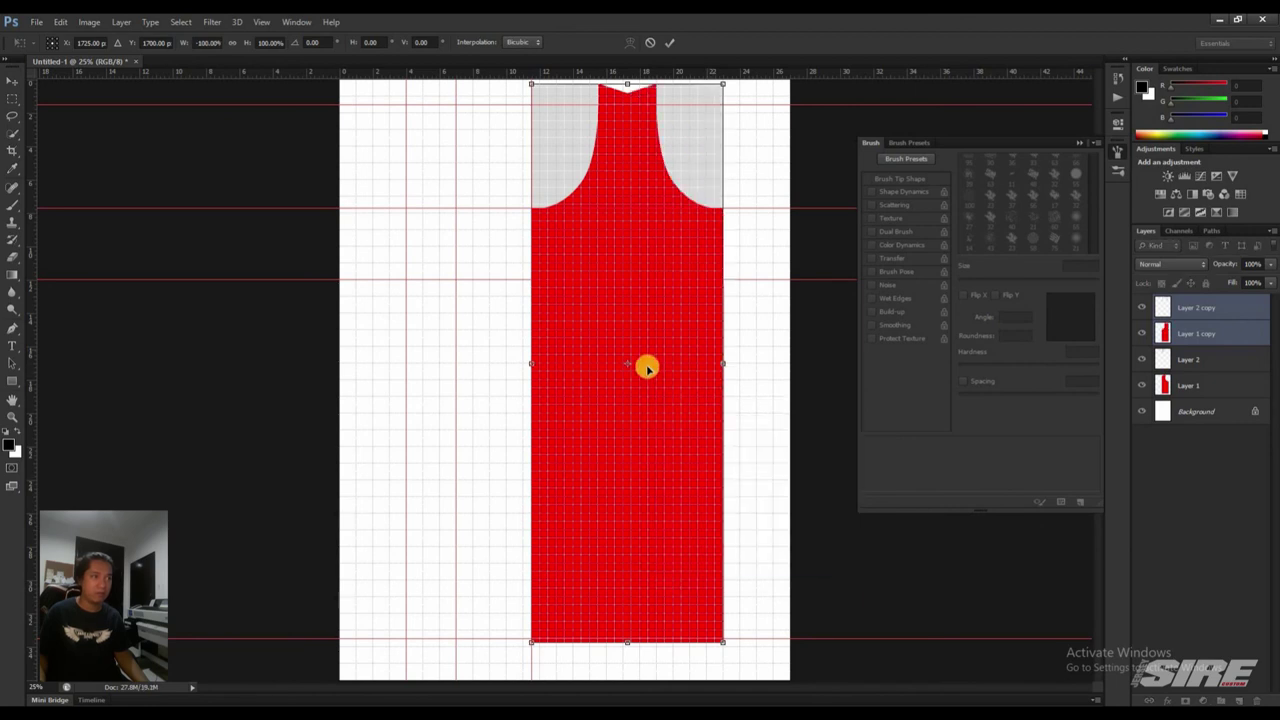
left_click_drag(664, 366, 470, 380)
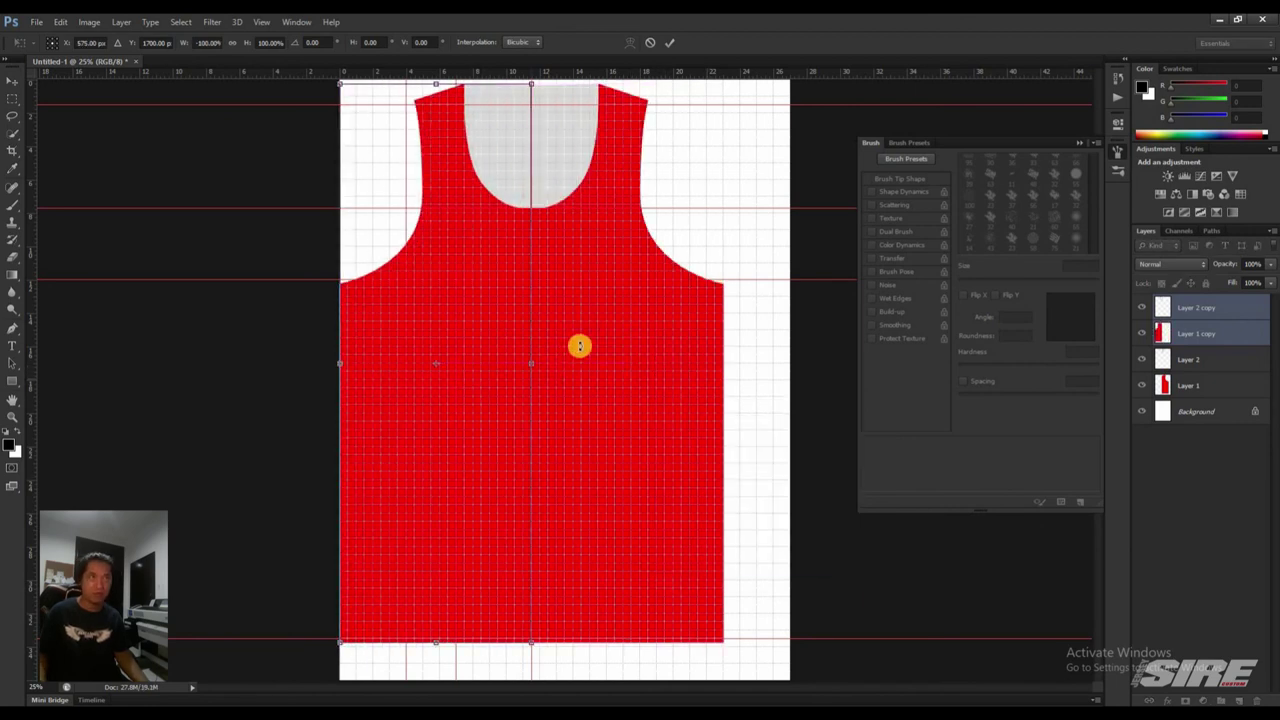
left_click(1190, 333)
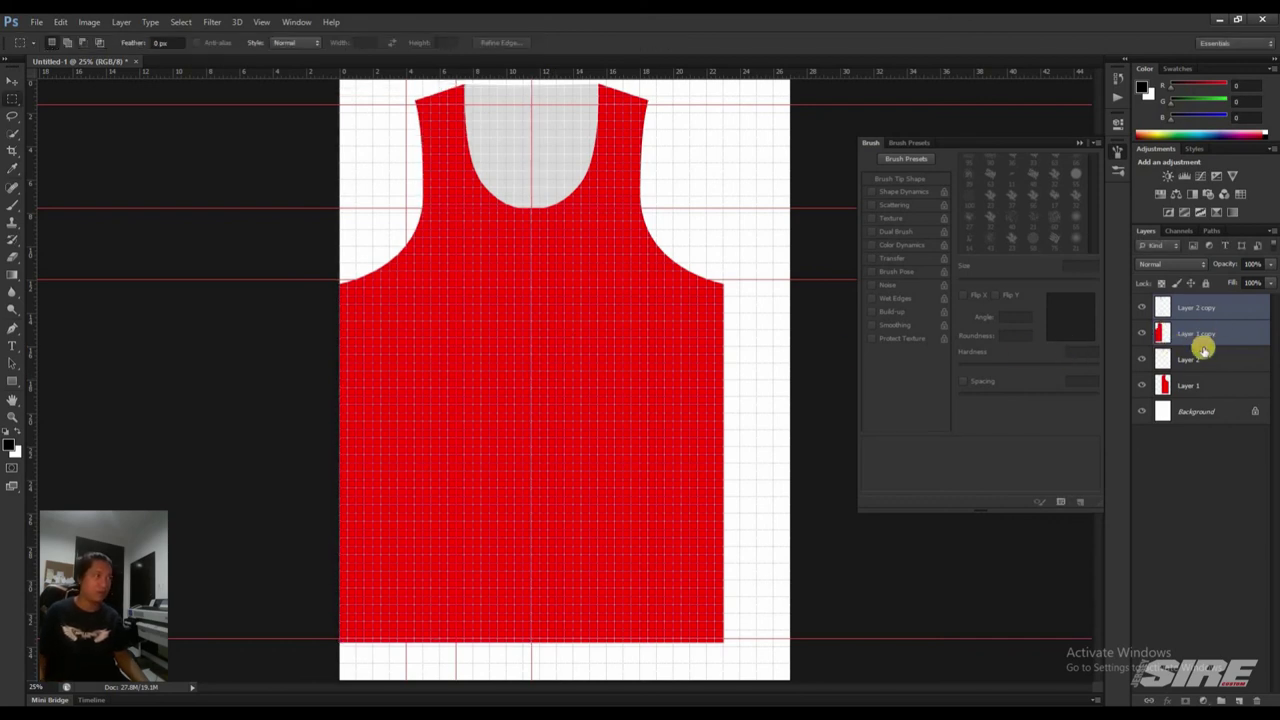
Step: Merge the two red halves and the two neckline halves into single layers
left_click(1213, 334)
left_click(1221, 302)
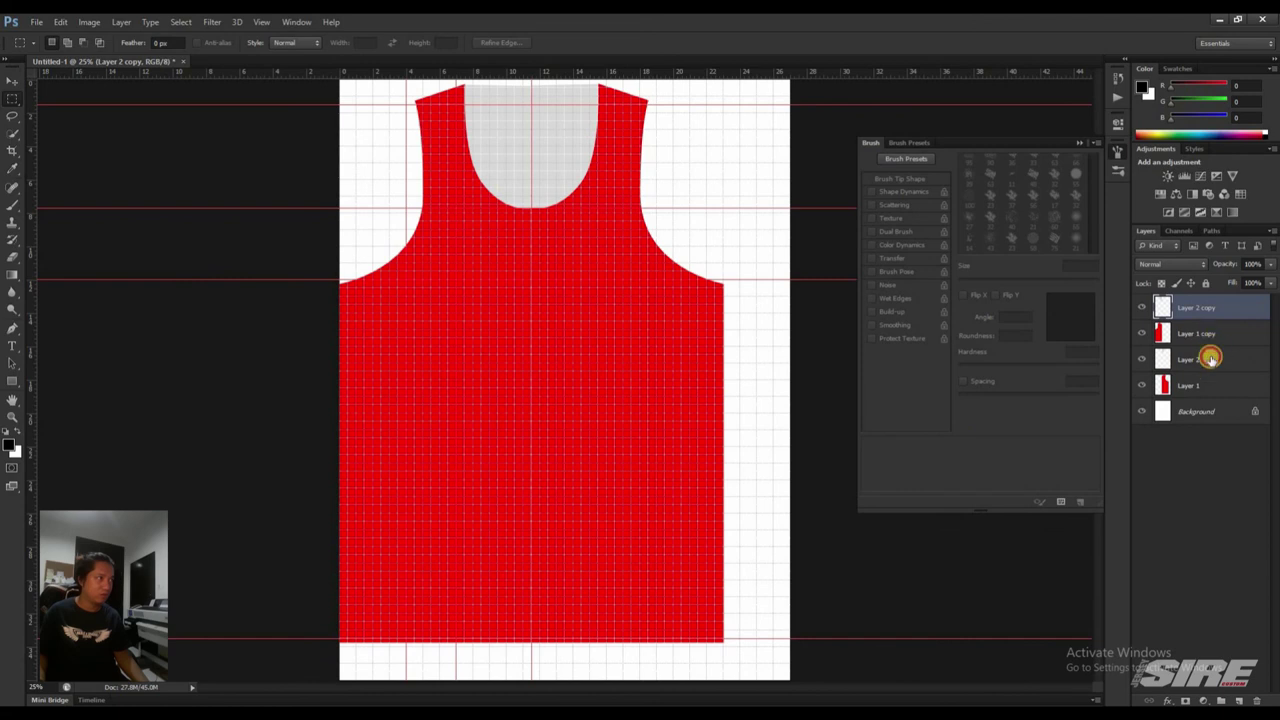
left_click(1210, 334)
left_click(1202, 388, "ctrl")
key("ctrl+e")
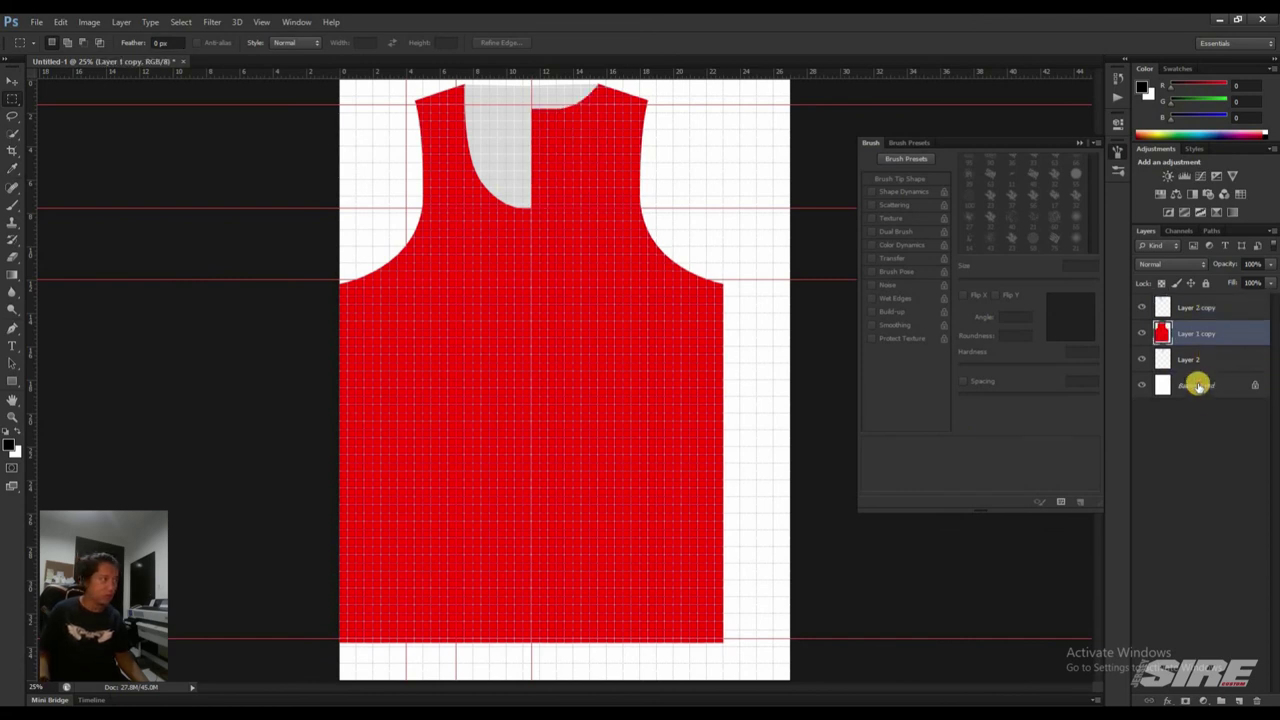
left_click(1210, 307)
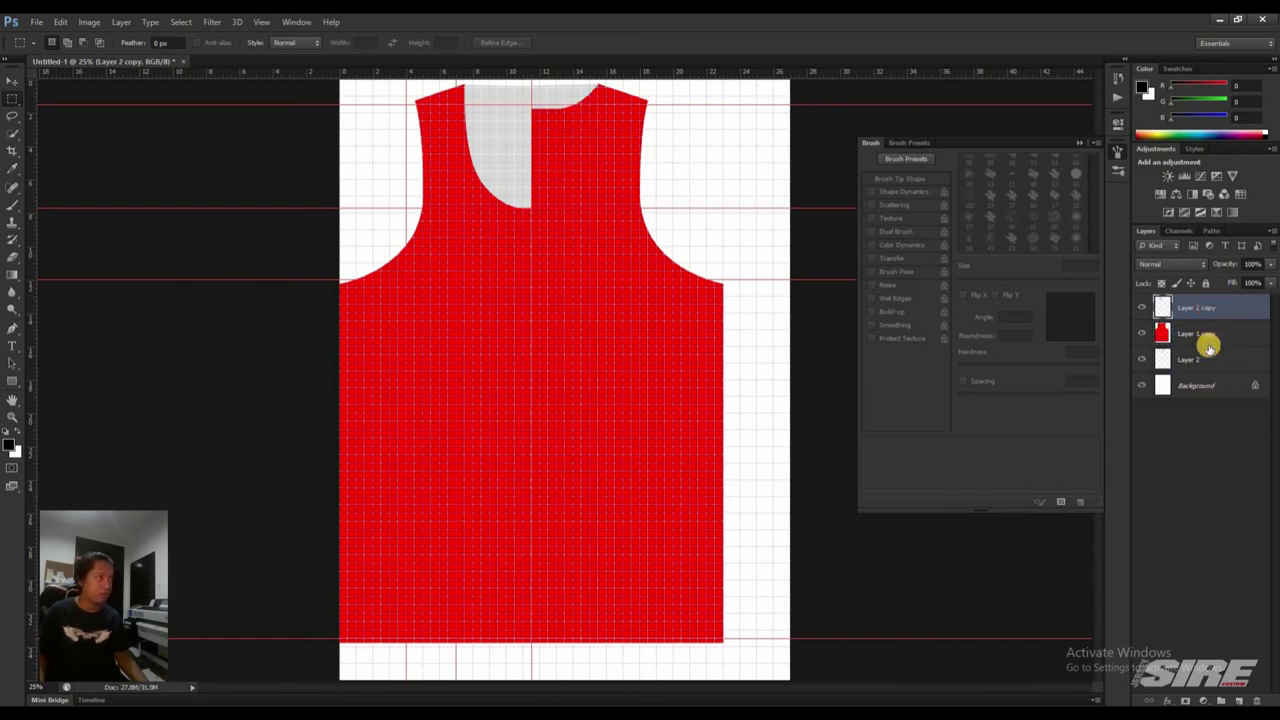
left_click(1201, 362, "ctrl")
key("ctrl+e")
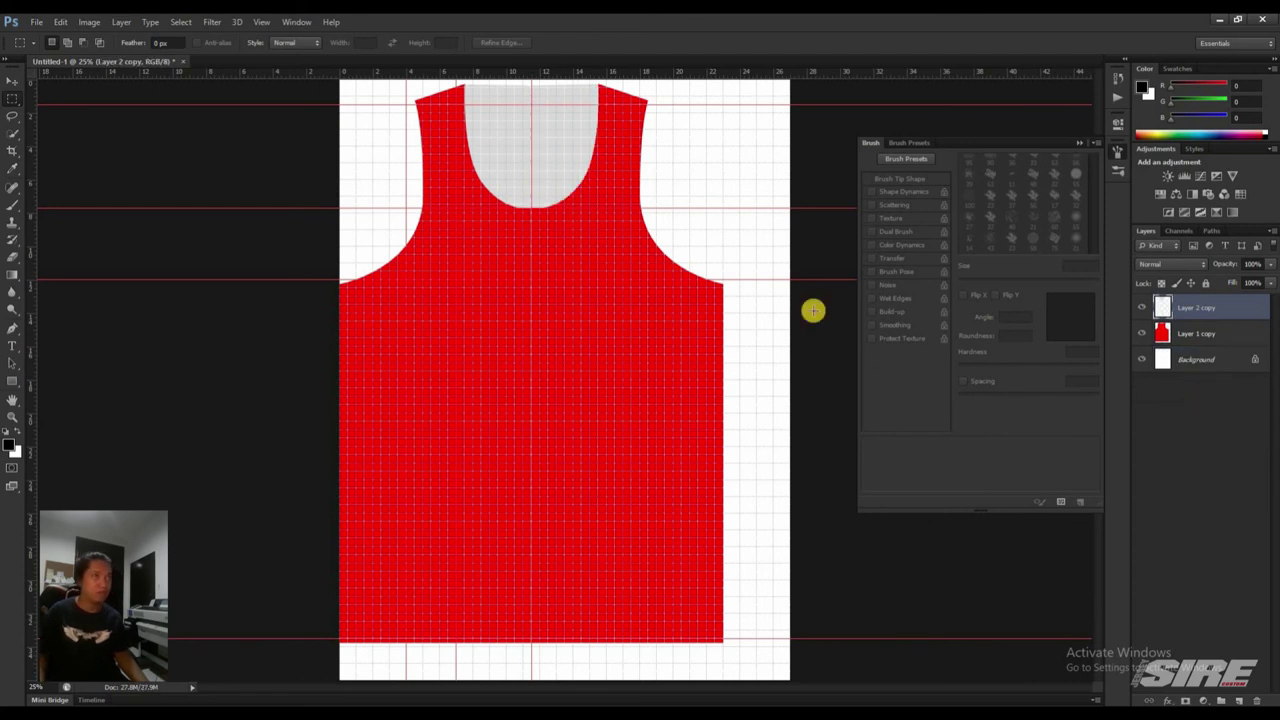
key("ctrl+minus")
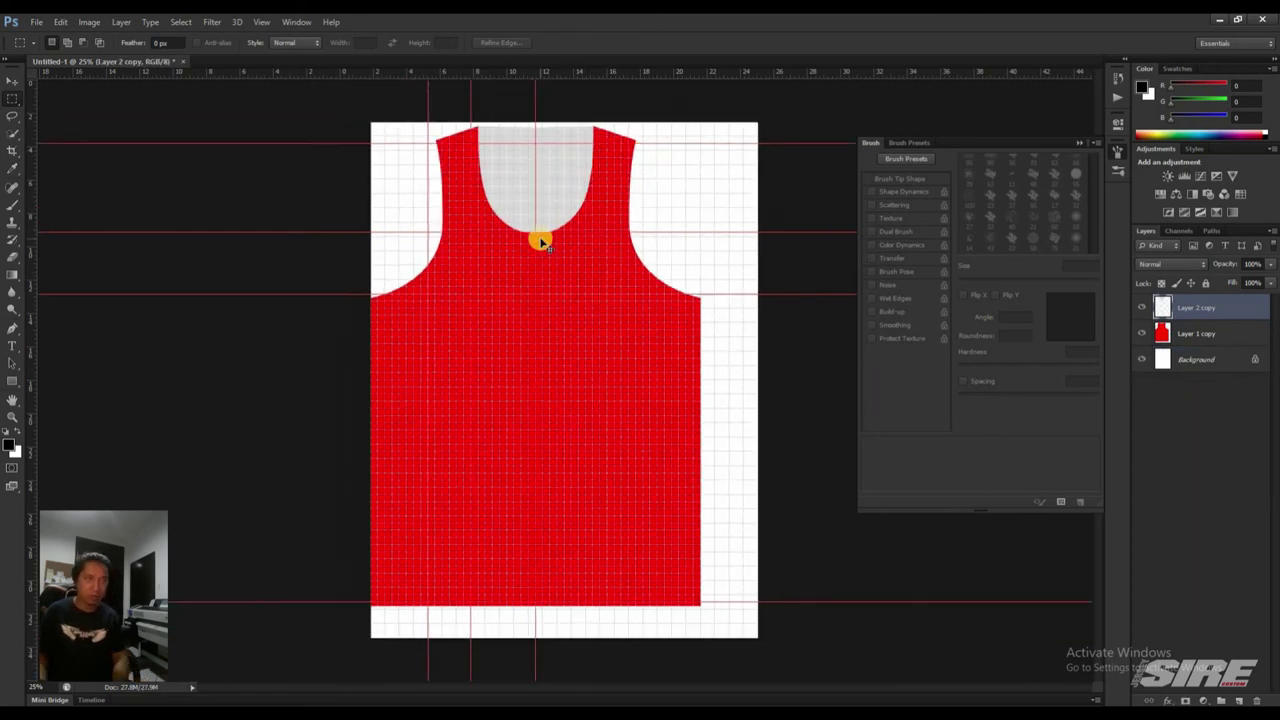
Step: Widen the canvas rightward and place a duplicate jersey beside the original
key("c")
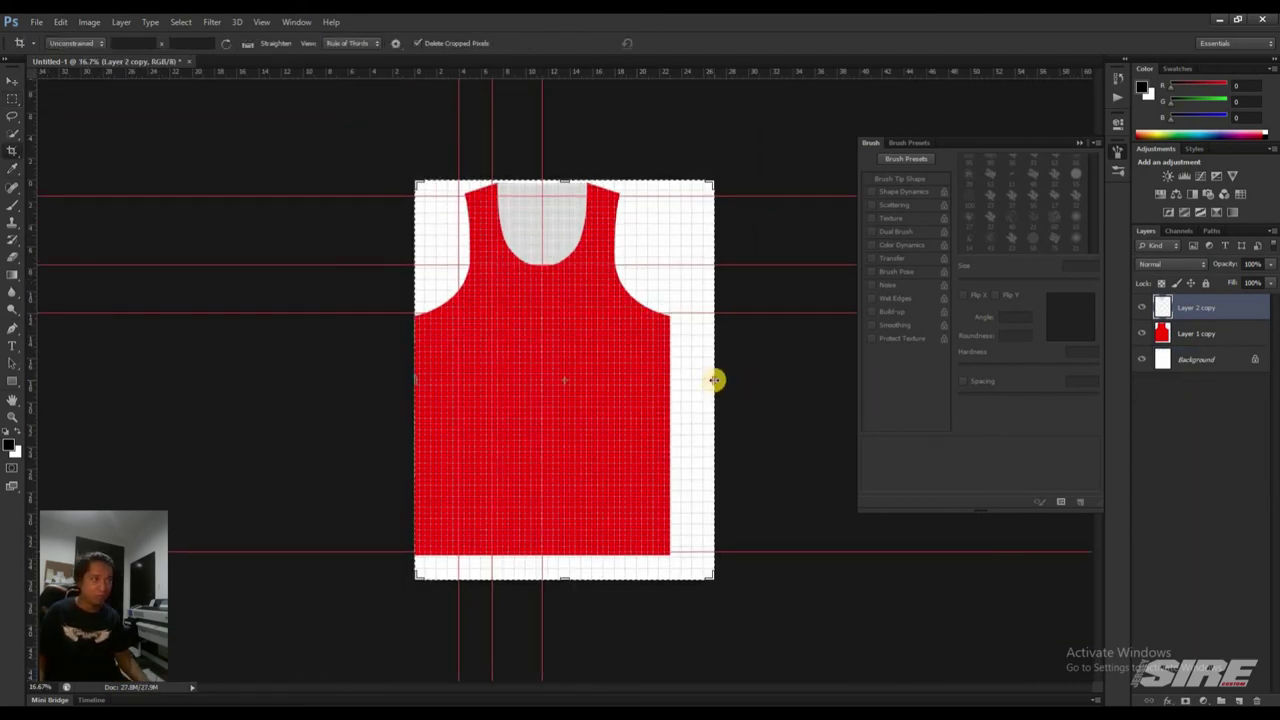
left_click_drag(714, 380, 822, 385)
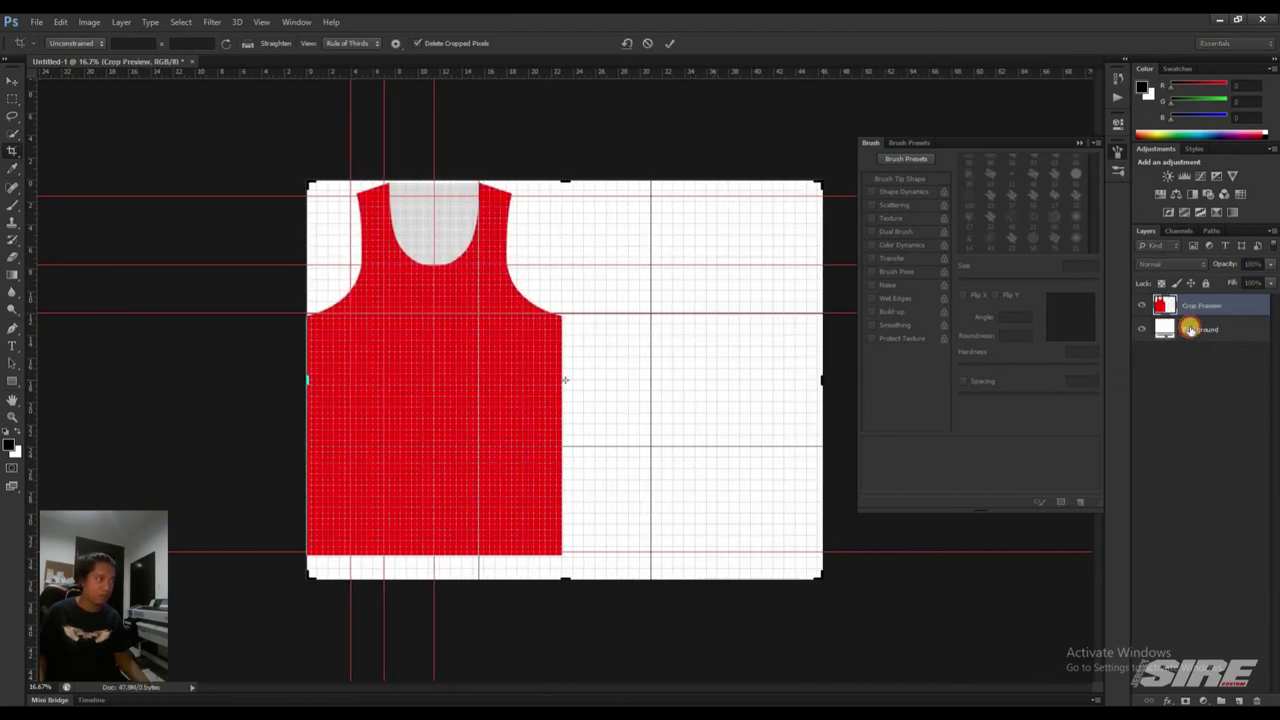
key("Return")
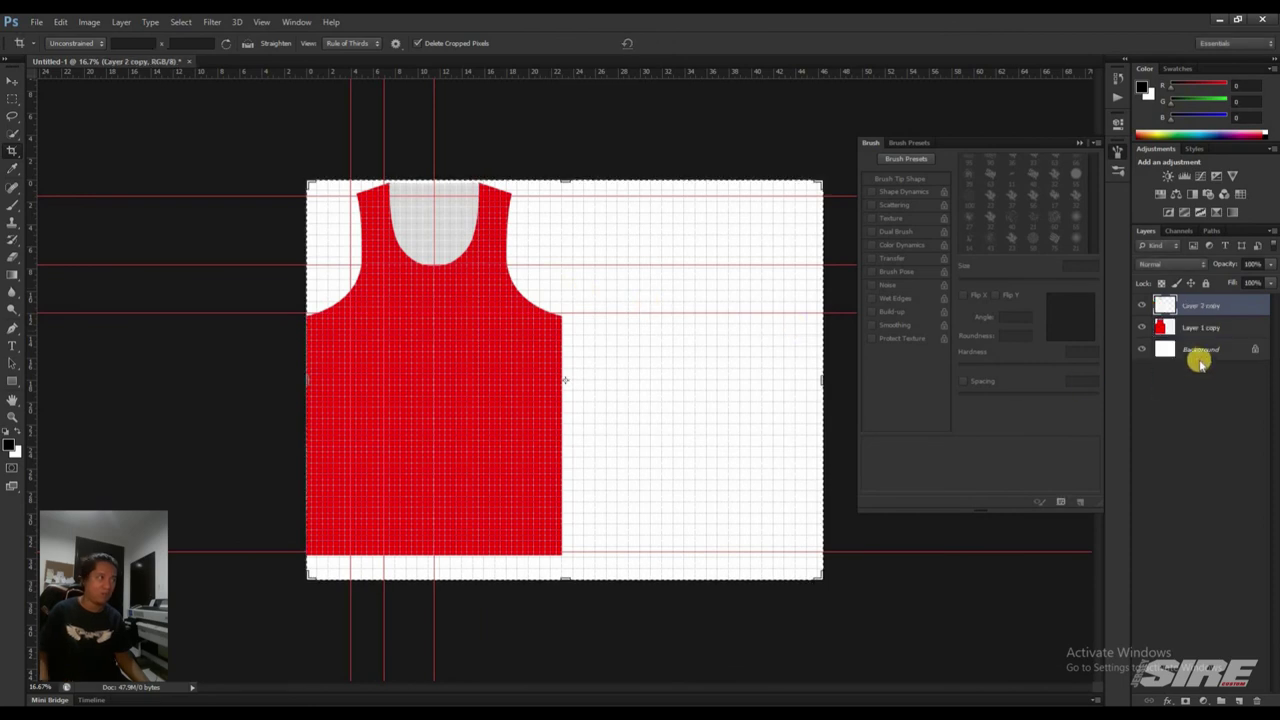
left_click_drag(1200, 327, 1241, 692)
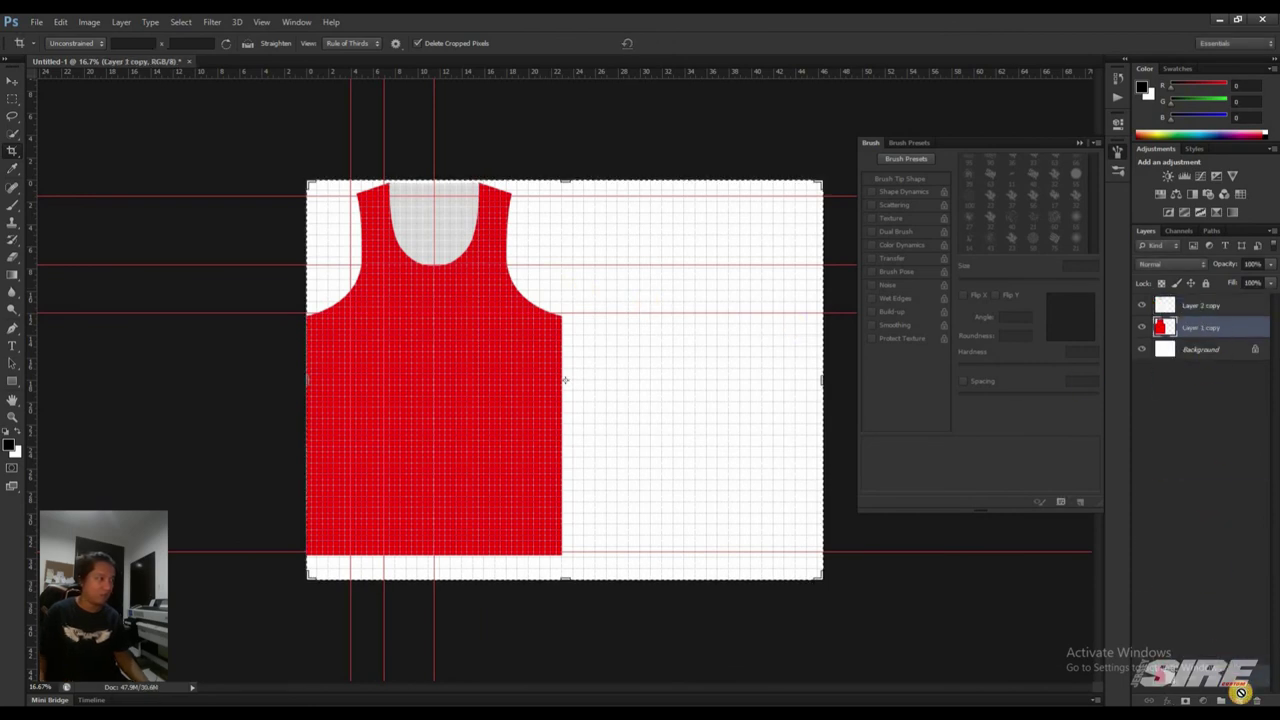
key("v")
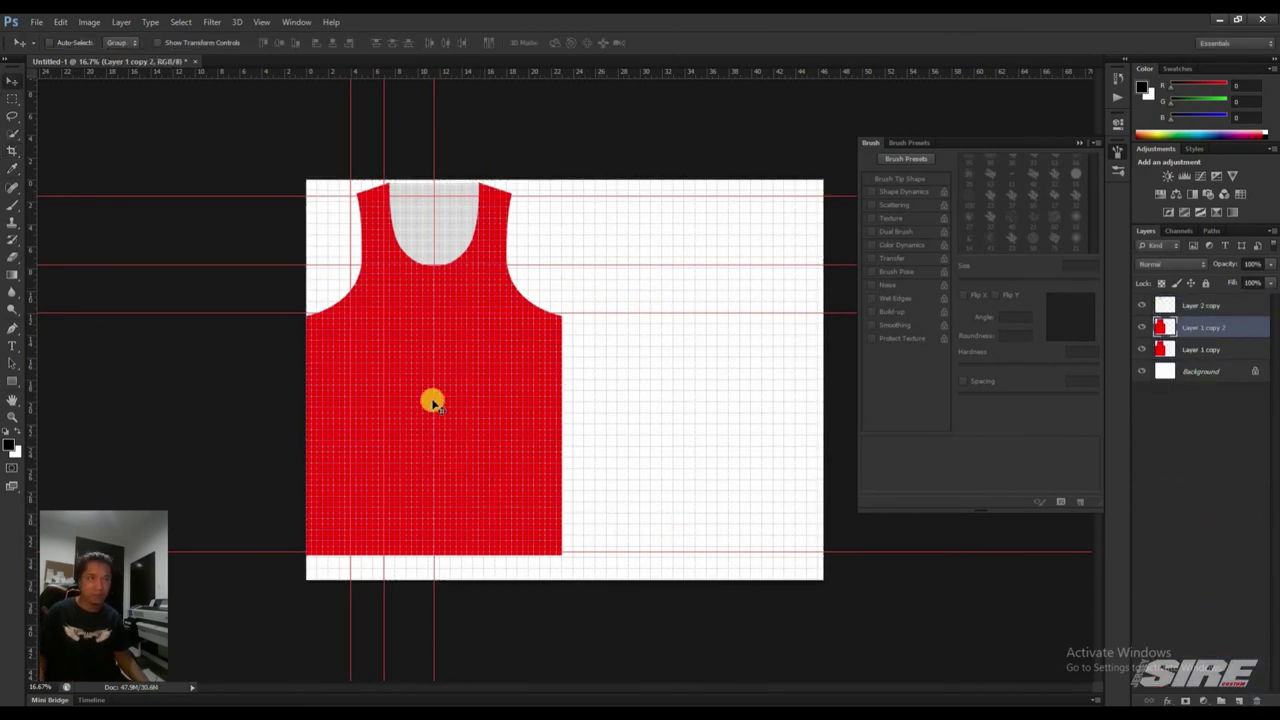
left_click_drag(457, 403, 697, 425)
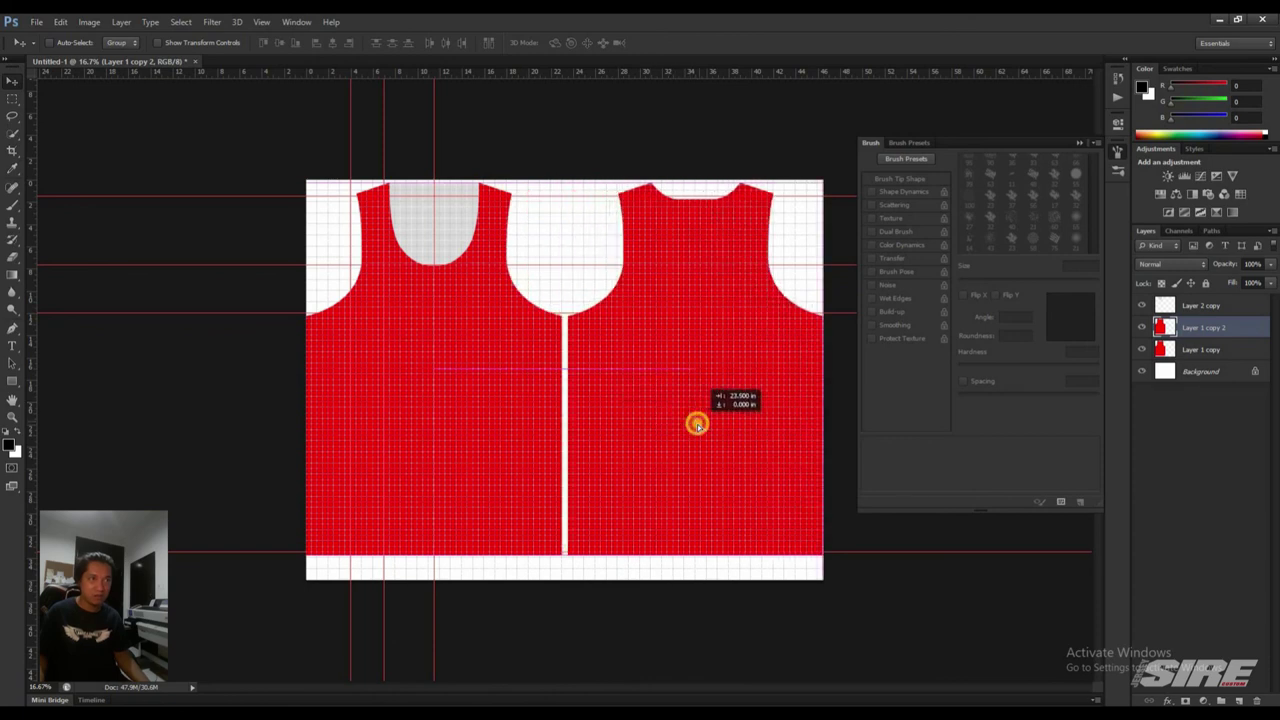
left_click_drag(697, 425, 698, 425)
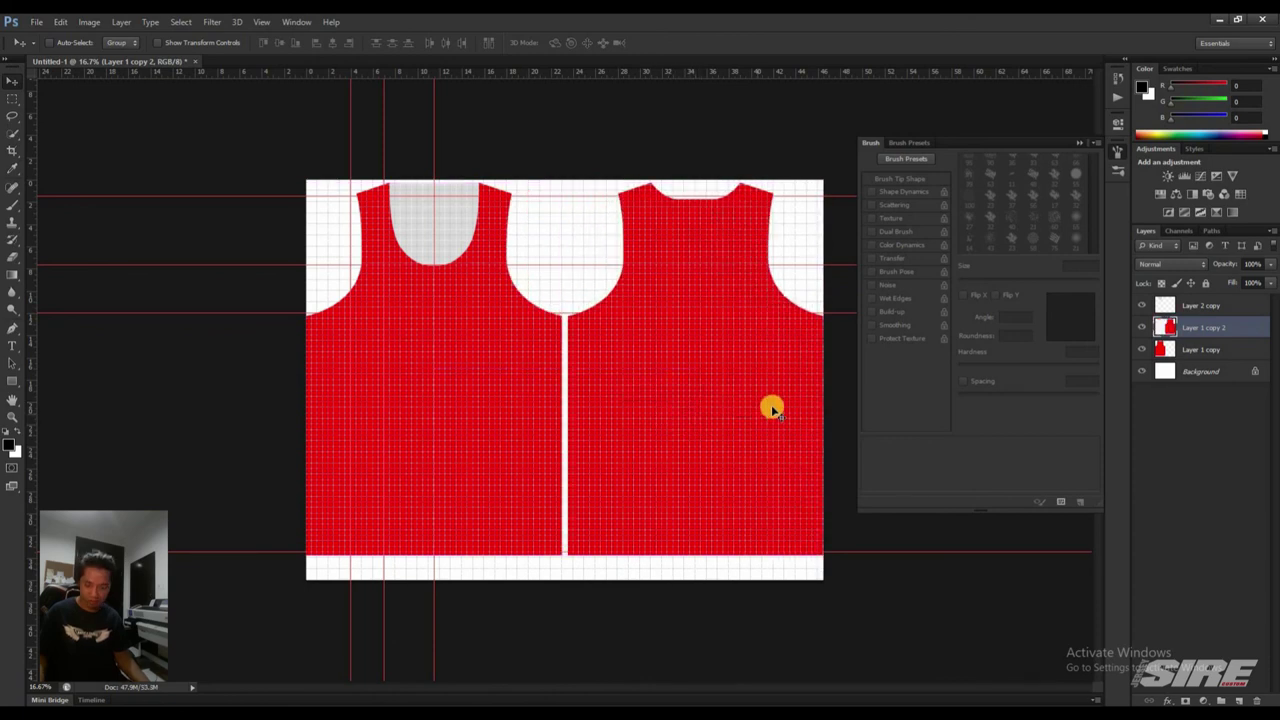
Step: Widen the canvas further to 48 in, hide guides, and apply the crop
key("c")
left_click_drag(820, 383, 828, 383)
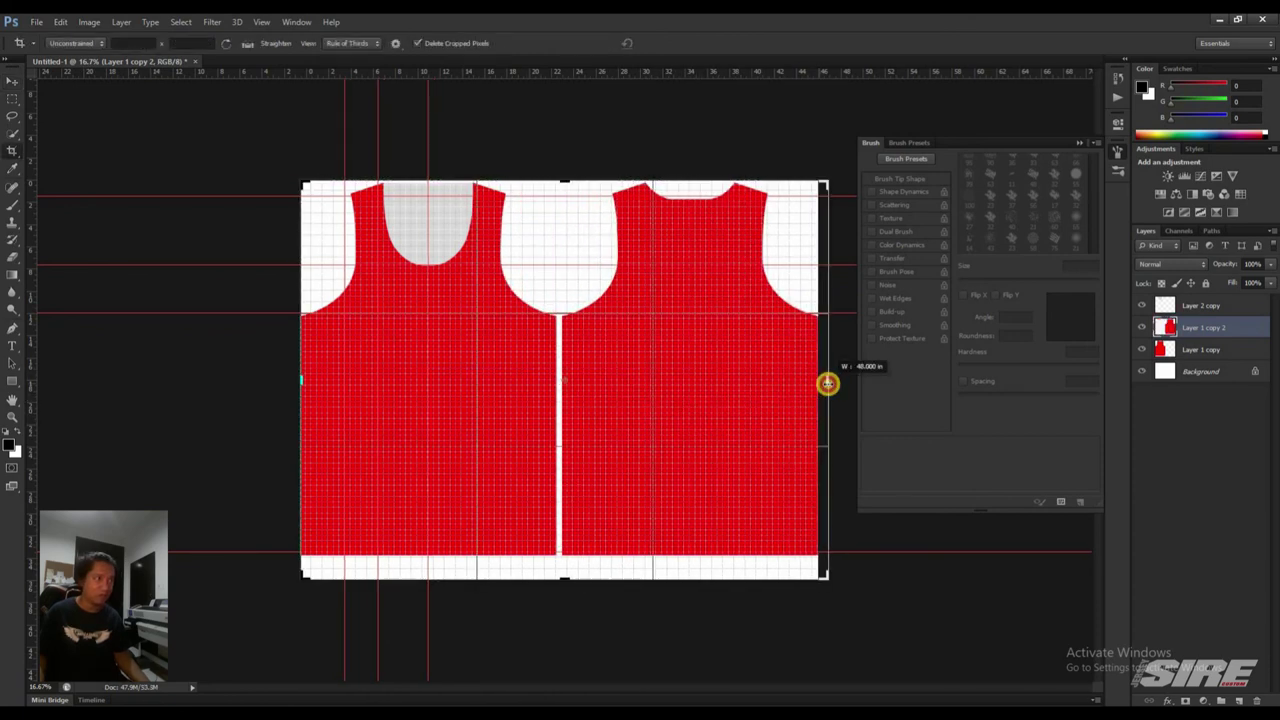
key("ctrl+semicolon")
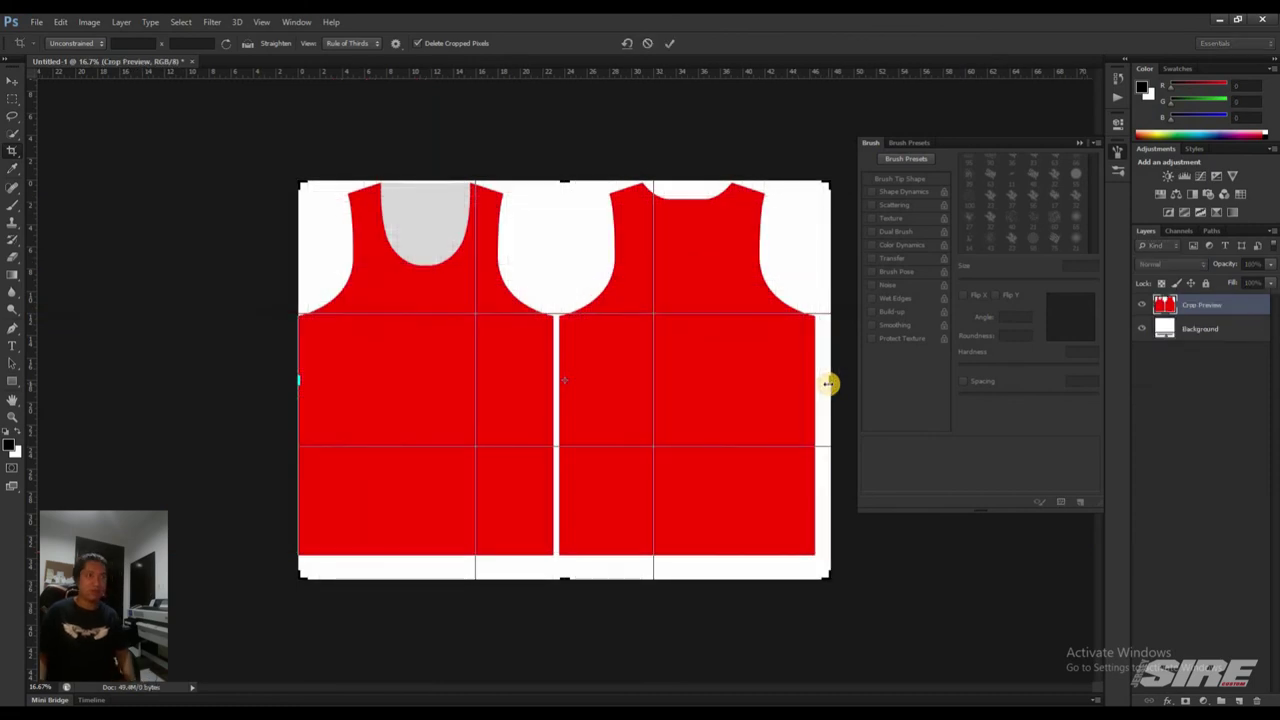
key("ctrl+plus")
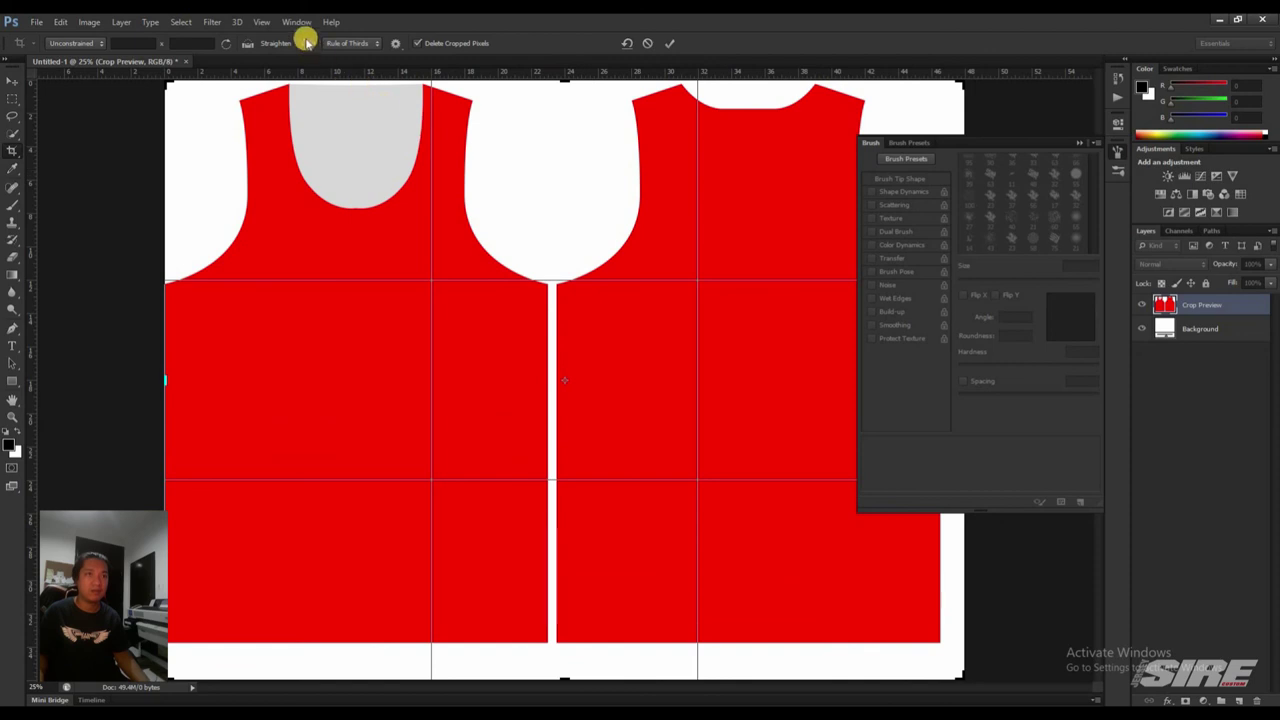
key("Return")
key("ctrl+plus")
key("ctrl+minus")
key("ctrl+minus")
key("ctrl+minus")
left_click_drag(299, 378, 291, 382)
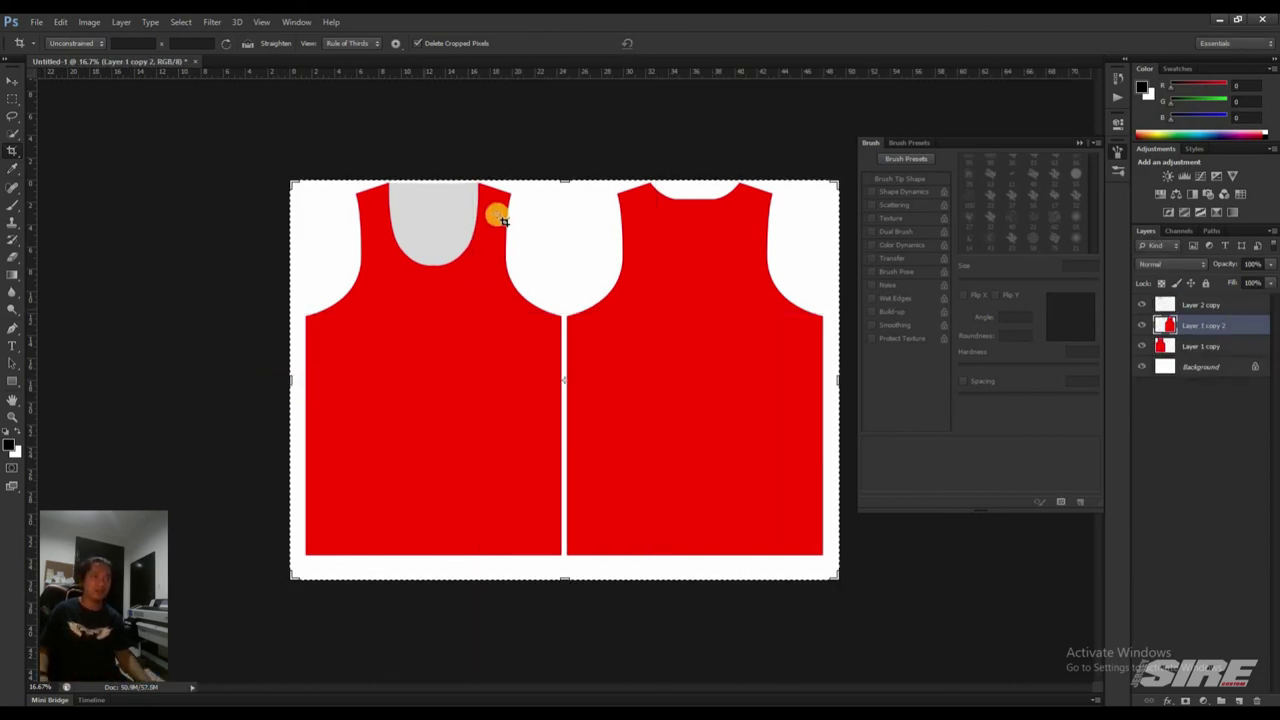
left_click(1213, 329)
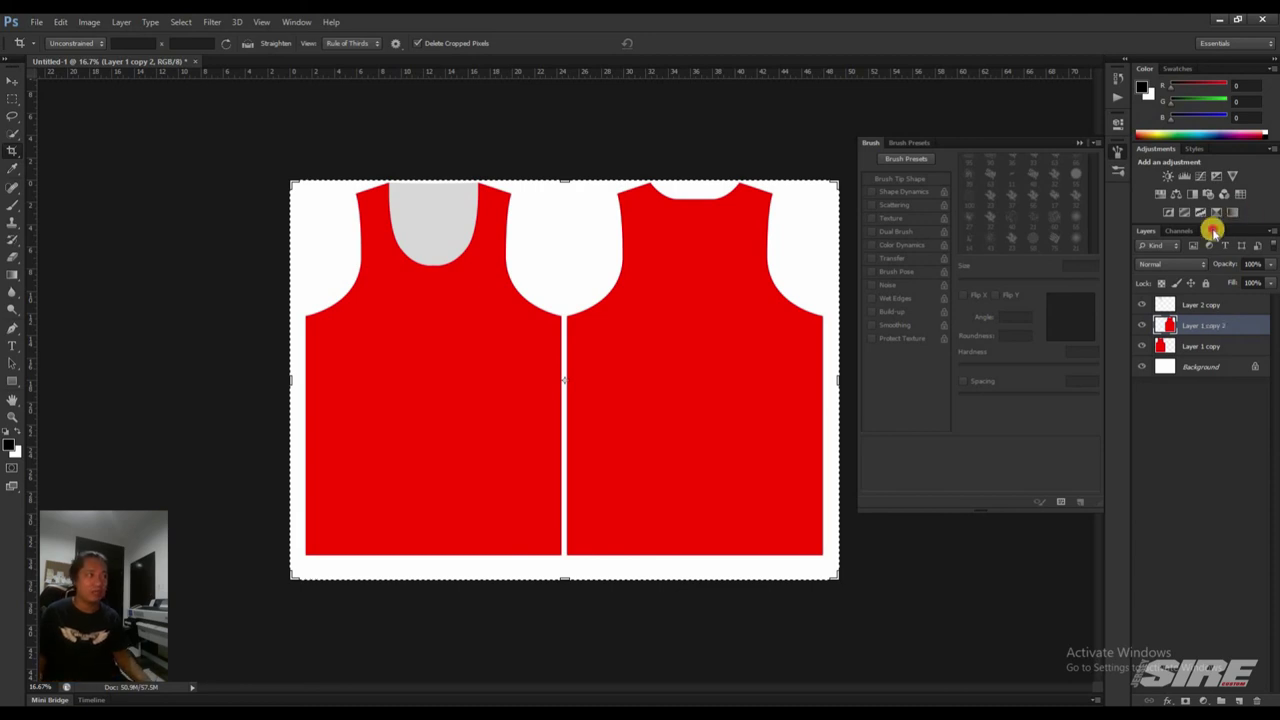
left_click(1208, 231)
left_click(1143, 247)
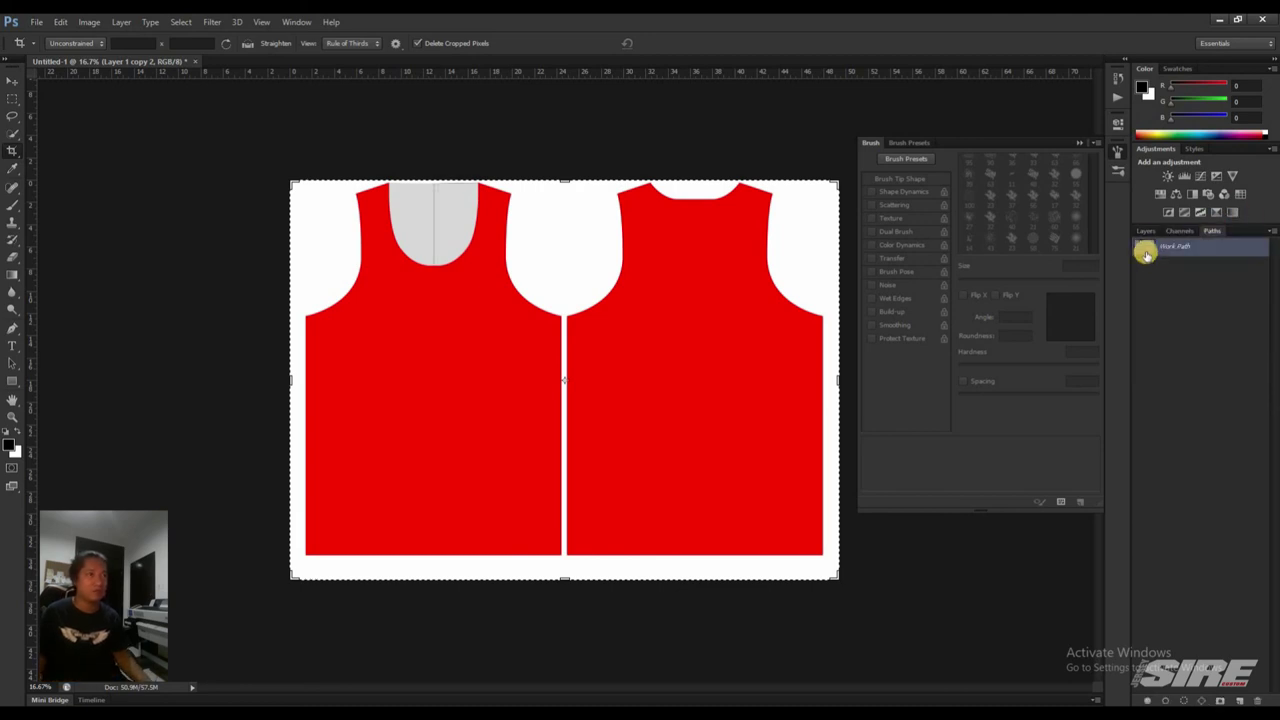
left_click(1146, 231)
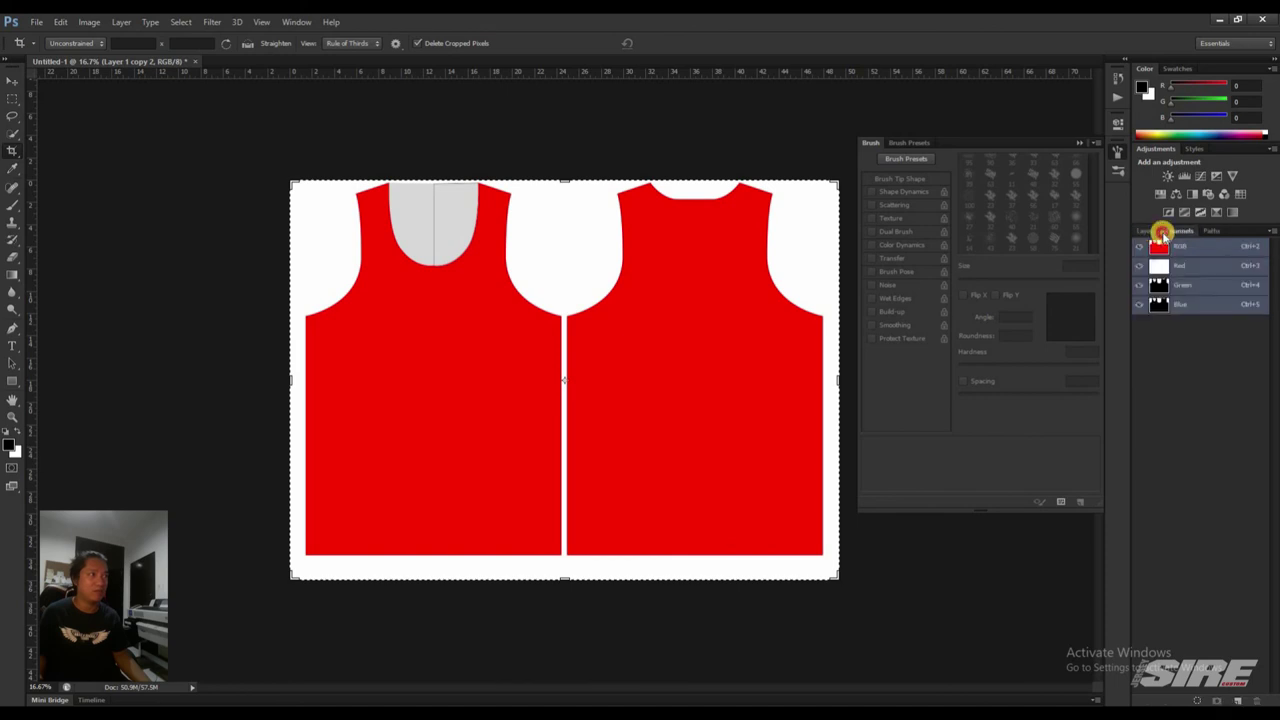
left_click(1190, 232)
left_click(1146, 231)
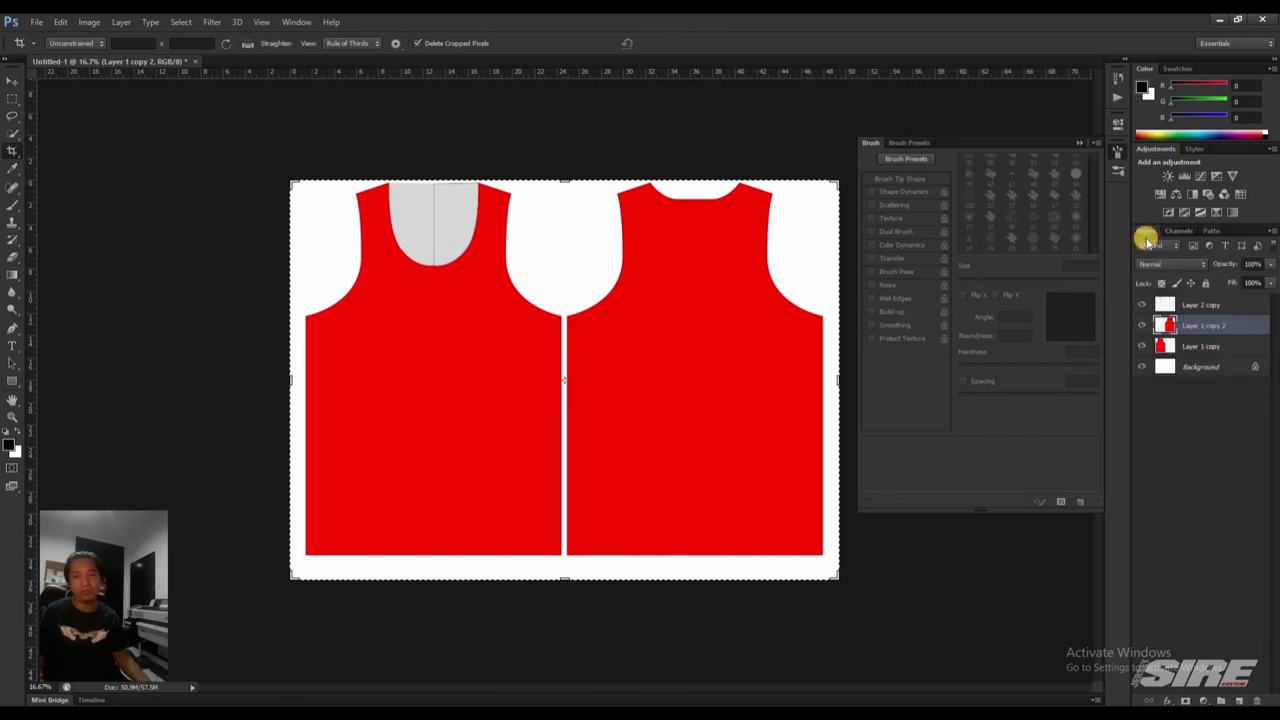